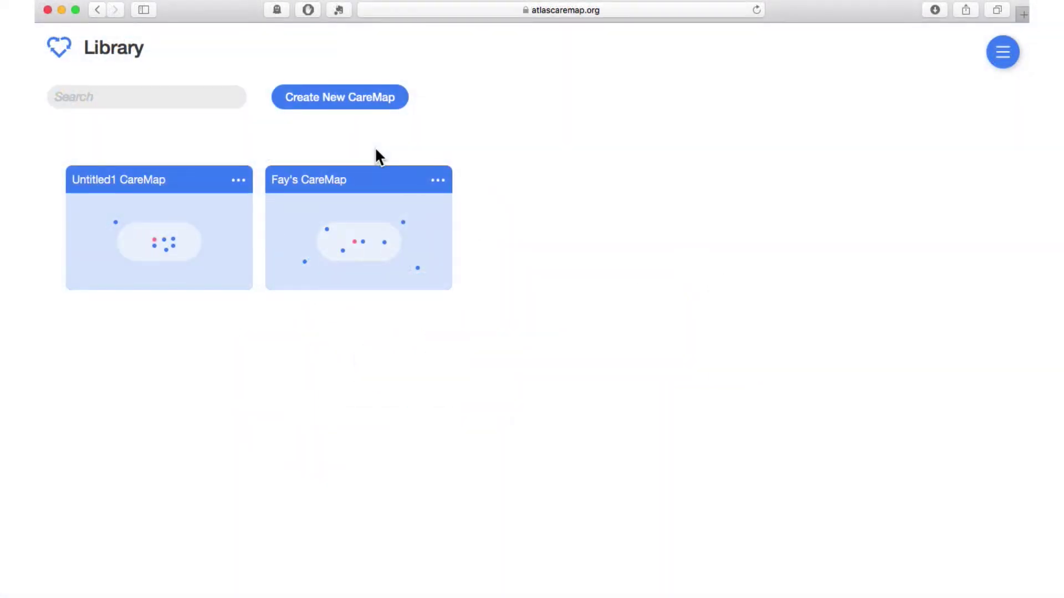
Start a new CareMap without the drawing tutorial and draw yourself as the first Actor in the middle of the canvas
{"action": "left_click", "coordinate": [363, 104]}
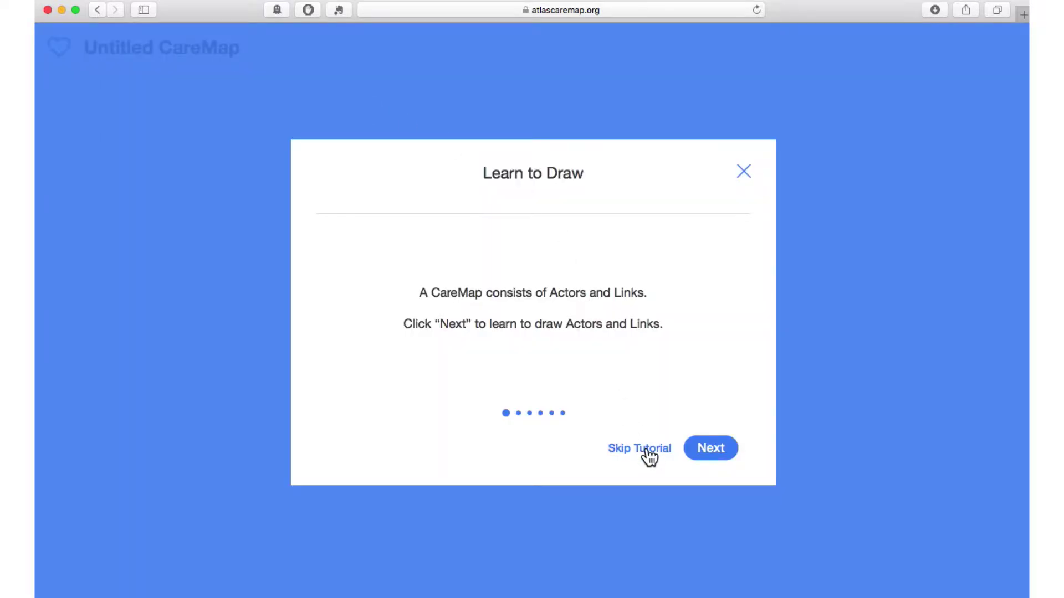
{"action": "left_click", "coordinate": [647, 450]}
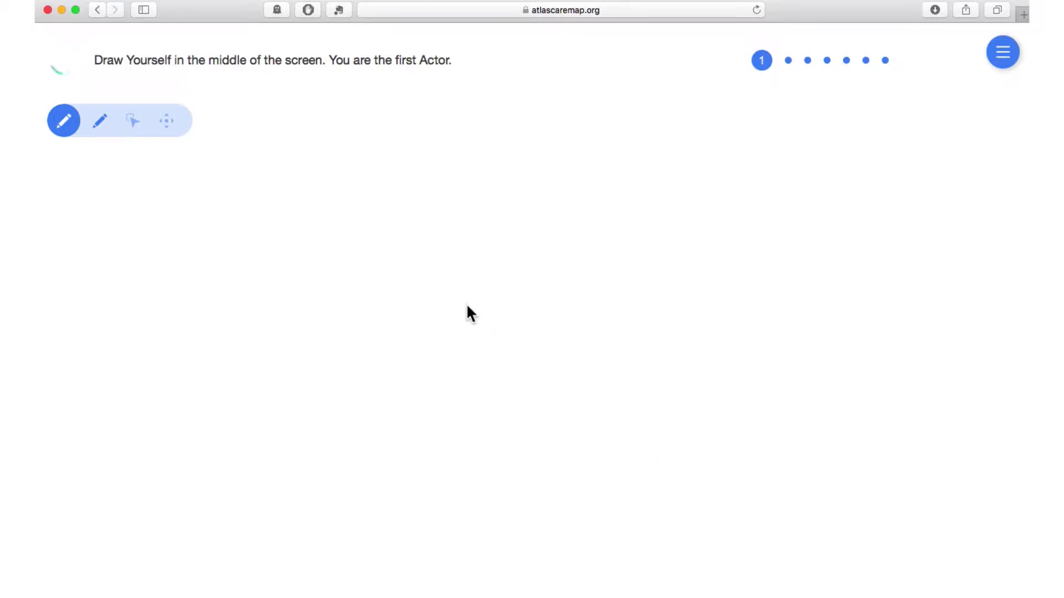
{"action": "mouse_move", "coordinate": [467, 308]}
{"action": "left_mouse_down"}
{"action": "mouse_move", "coordinate": [475, 268]}
{"action": "mouse_move", "coordinate": [493, 314]}
{"action": "mouse_move", "coordinate": [470, 310]}
{"action": "left_mouse_up"}
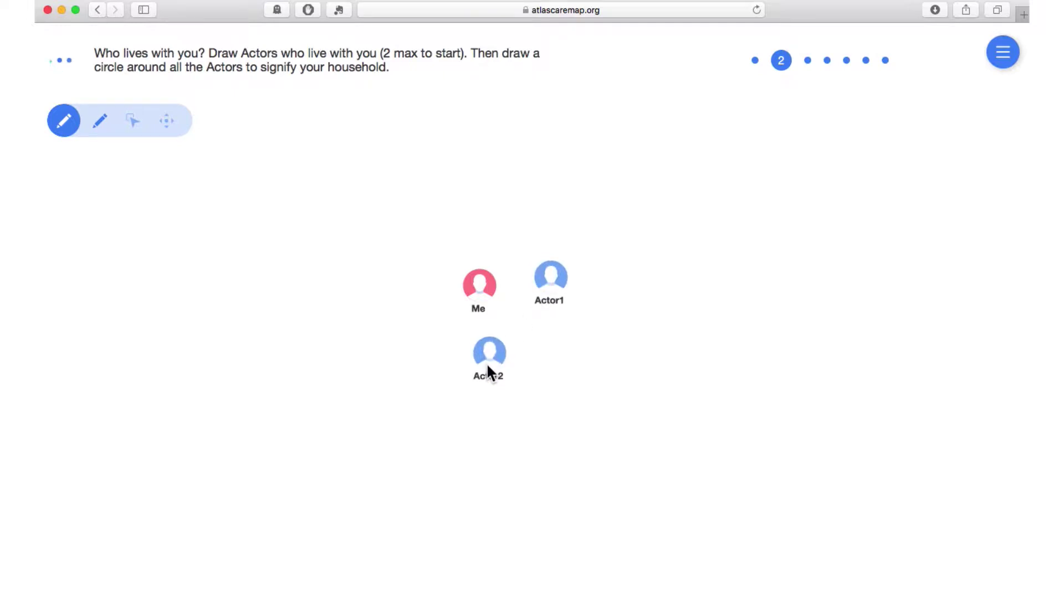
Draw a closed outline around Me, Actor1 and Actor2 to group them as your household
{"action": "mouse_move", "coordinate": [418, 356]}
{"action": "left_mouse_down"}
{"action": "mouse_move", "coordinate": [413, 304]}
{"action": "mouse_move", "coordinate": [529, 224]}
{"action": "left_mouse_up"}
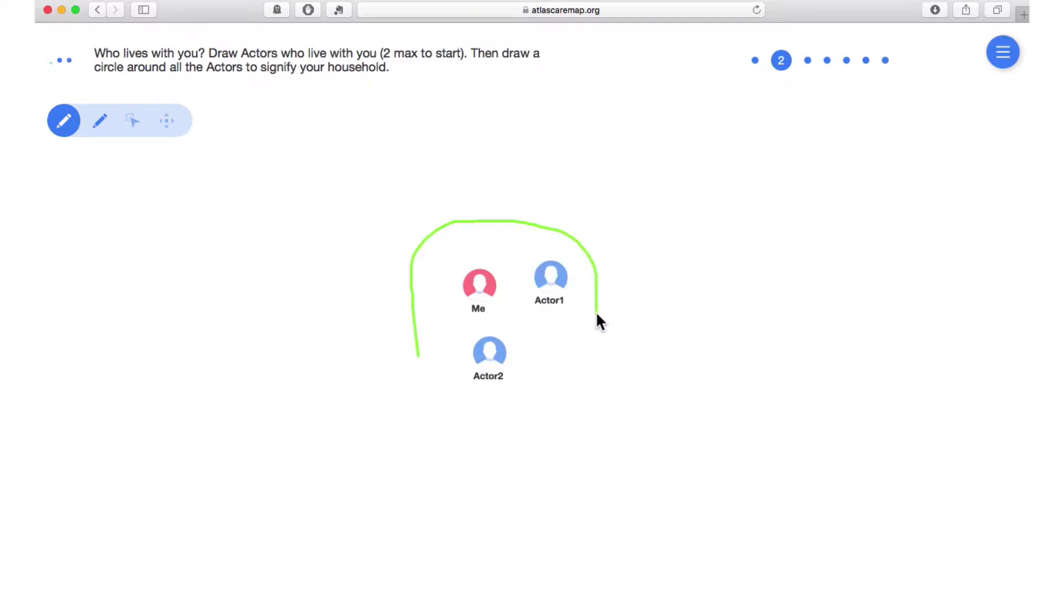
{"action": "left_click_drag", "start_coordinate": [596, 314], "coordinate": [505, 418]}
{"action": "left_click_drag", "start_coordinate": [432, 364], "coordinate": [419, 347]}
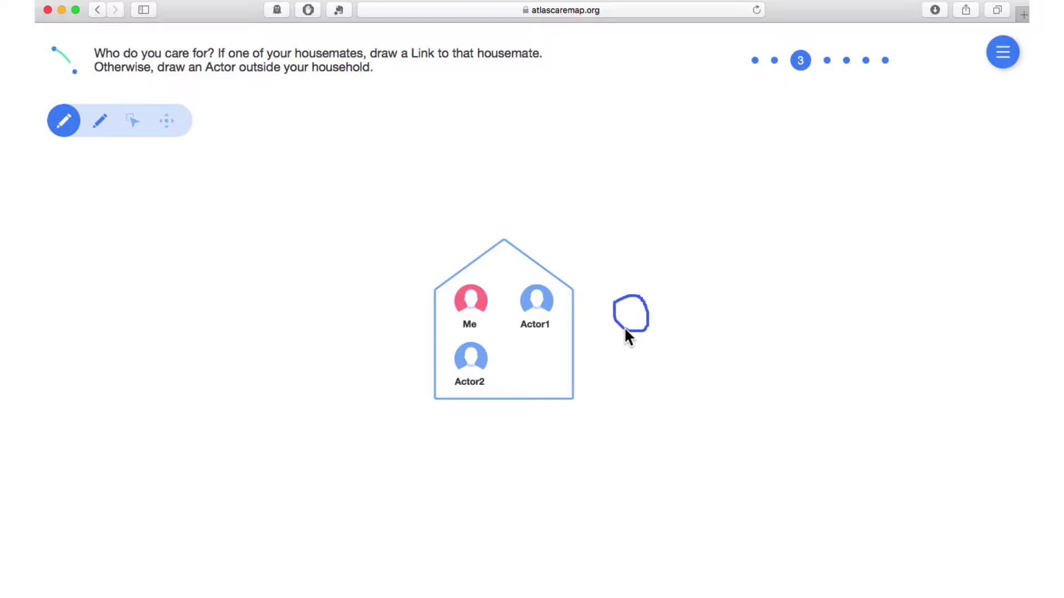
Draw the care recipient as an Actor outside your household, and circle that Actor together with Actor4 as a second household
{"action": "left_click_drag", "start_coordinate": [624, 330], "coordinate": [623, 330]}
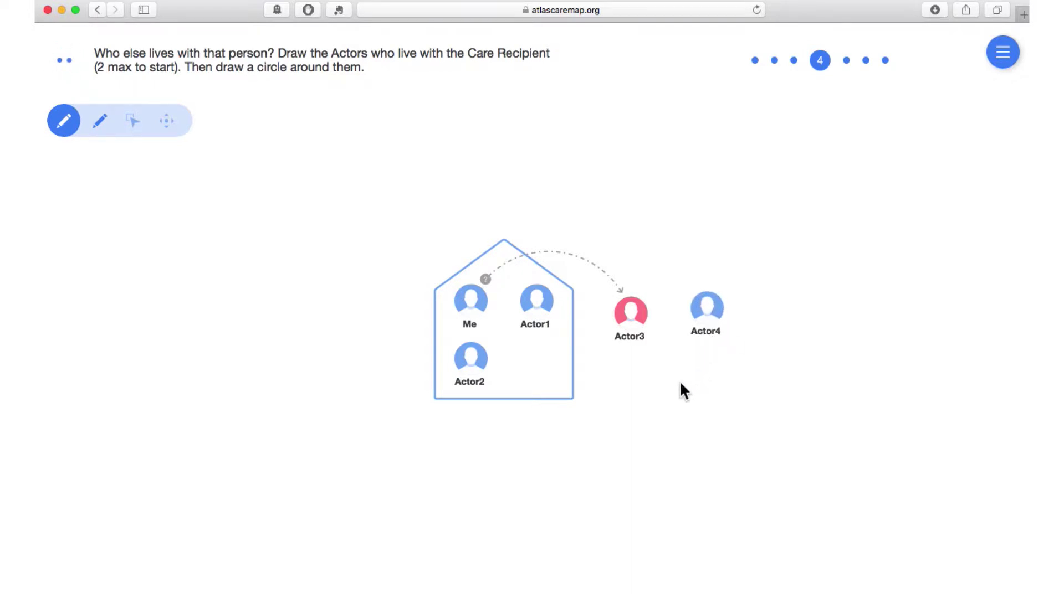
{"action": "mouse_move", "coordinate": [663, 382]}
{"action": "left_mouse_down"}
{"action": "mouse_move", "coordinate": [605, 332]}
{"action": "mouse_move", "coordinate": [702, 254]}
{"action": "mouse_move", "coordinate": [716, 338]}
{"action": "mouse_move", "coordinate": [672, 370]}
{"action": "left_mouse_up"}
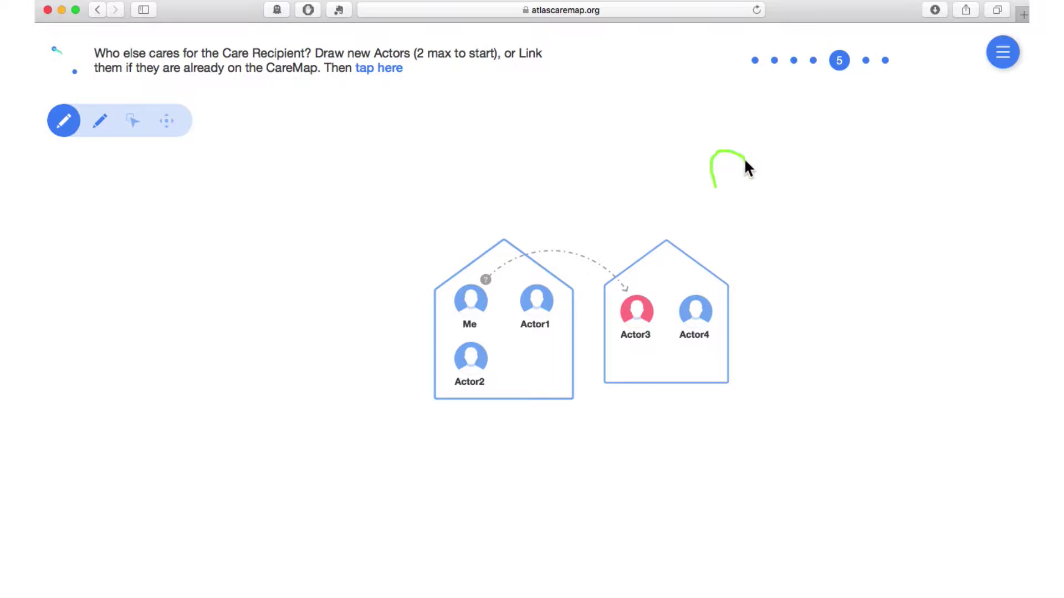
Draw two more carers for the care recipient, one above and one beside the second household, and continue to the following question
{"action": "left_click_drag", "start_coordinate": [729, 191], "coordinate": [716, 188]}
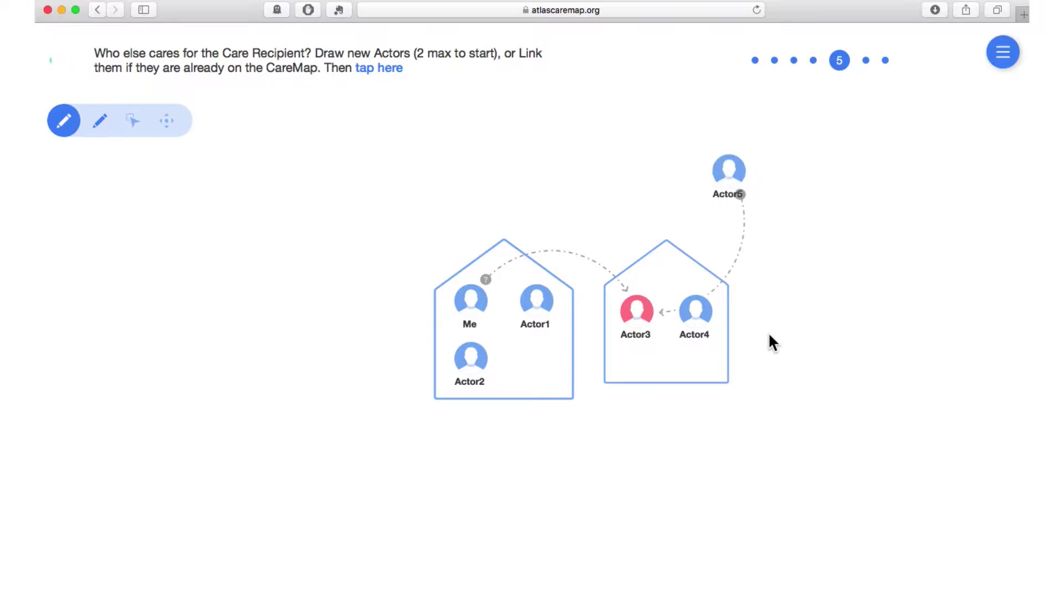
{"action": "mouse_move", "coordinate": [757, 311]}
{"action": "left_mouse_down"}
{"action": "mouse_move", "coordinate": [790, 320]}
{"action": "mouse_move", "coordinate": [772, 335]}
{"action": "left_mouse_up"}
{"action": "left_click", "coordinate": [397, 72]}
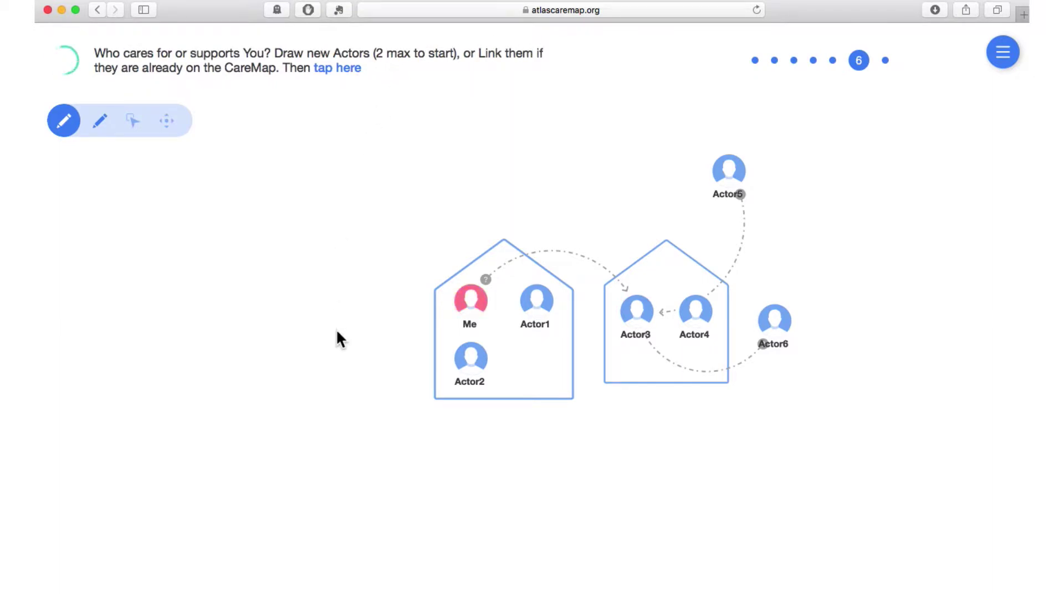
Draw one Actor who supports you outside your own household, and continue to the location entry
{"action": "left_click_drag", "start_coordinate": [340, 317], "coordinate": [372, 336]}
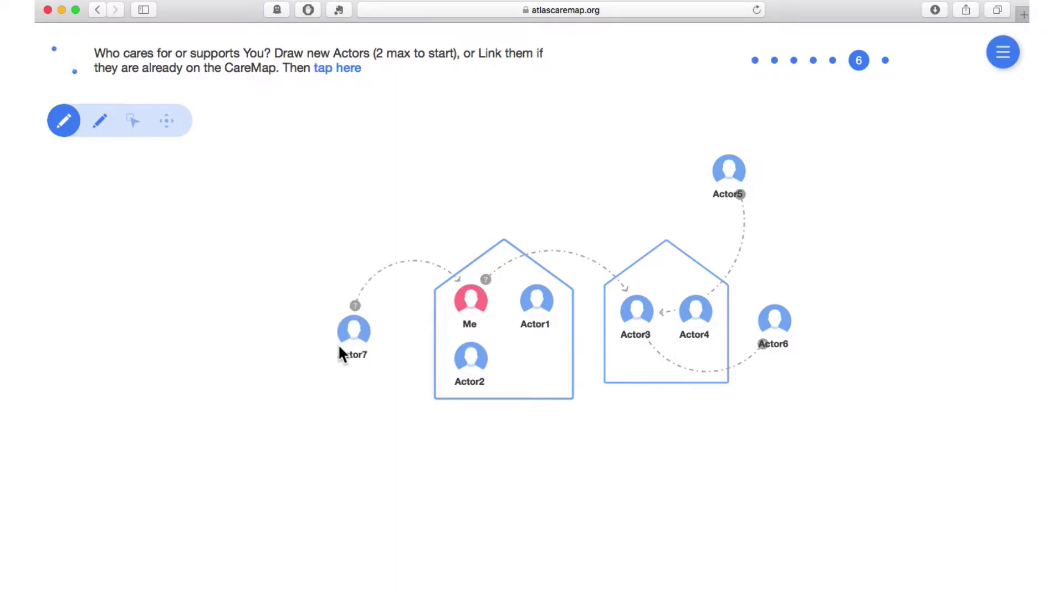
{"action": "left_click", "coordinate": [334, 69]}
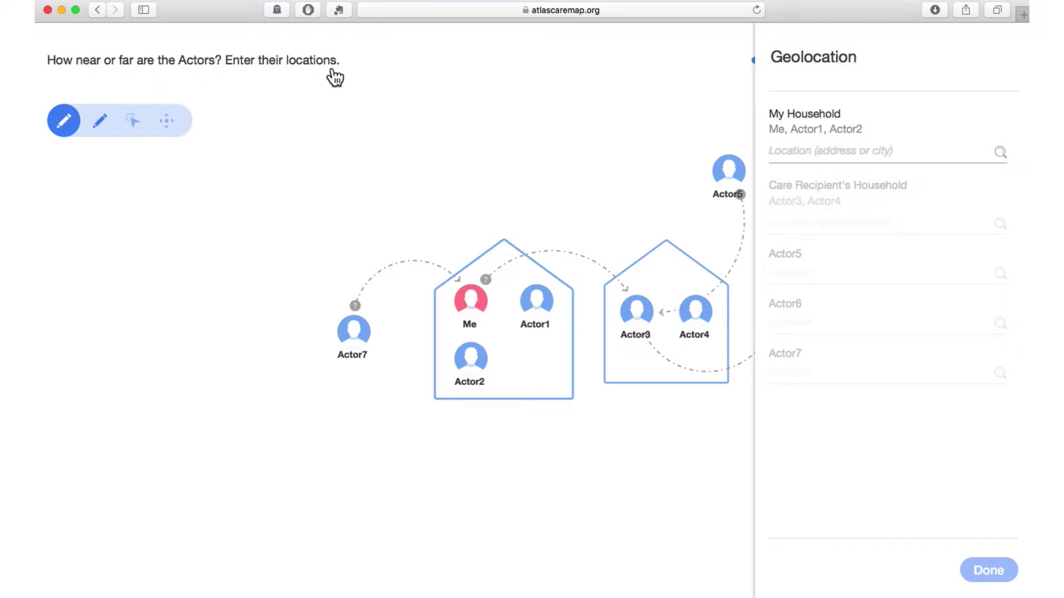
Set My Household's location to Brooklyn, NY, USA and the Care Recipient's Household's location to Fulham, London, UK
{"action": "left_click", "coordinate": [838, 158]}
{"action": "type", "text": "Brooklyn"}
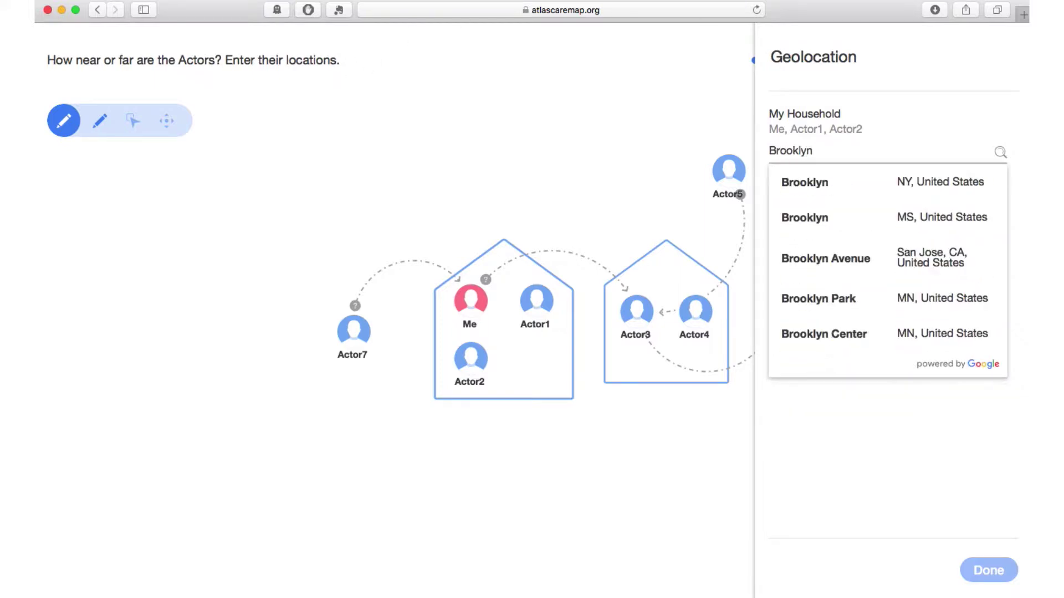
{"action": "left_click", "coordinate": [842, 177]}
{"action": "left_click", "coordinate": [843, 223]}
{"action": "type", "text": "Fulham,"}
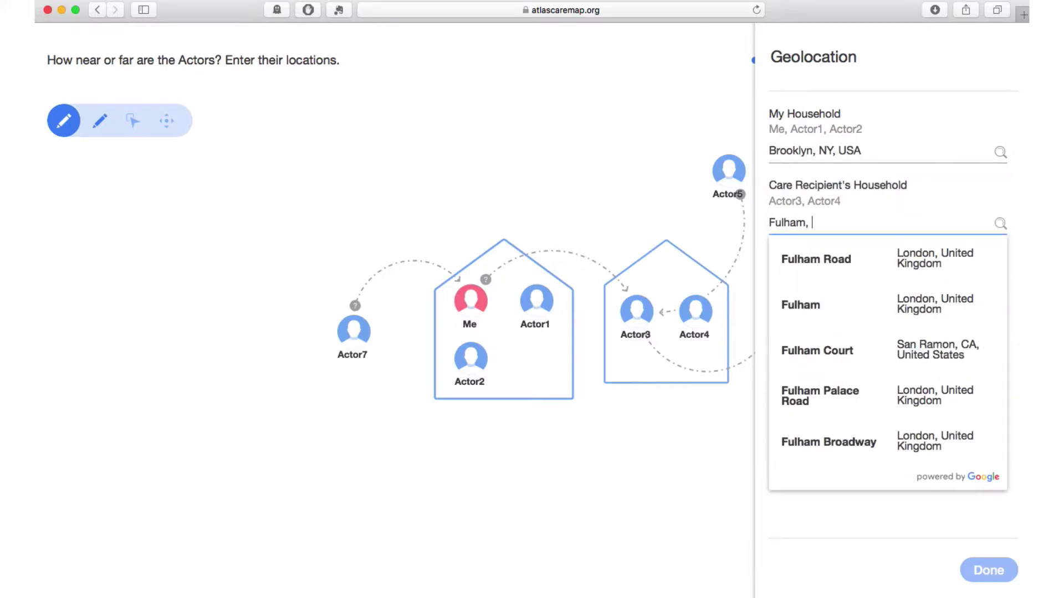
{"action": "left_click", "coordinate": [827, 302]}
Set Actor5's location to Earls Court, London, UK and Actor6's location to Paris, France
{"action": "type", "text": "Earls C"}
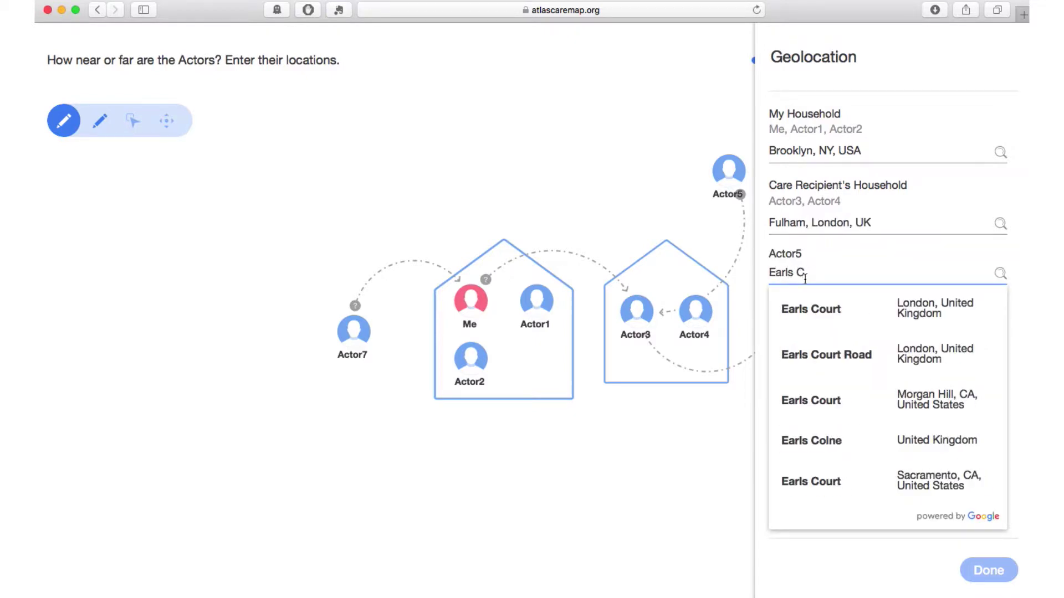
{"action": "left_click", "coordinate": [813, 307]}
{"action": "left_click", "coordinate": [802, 323]}
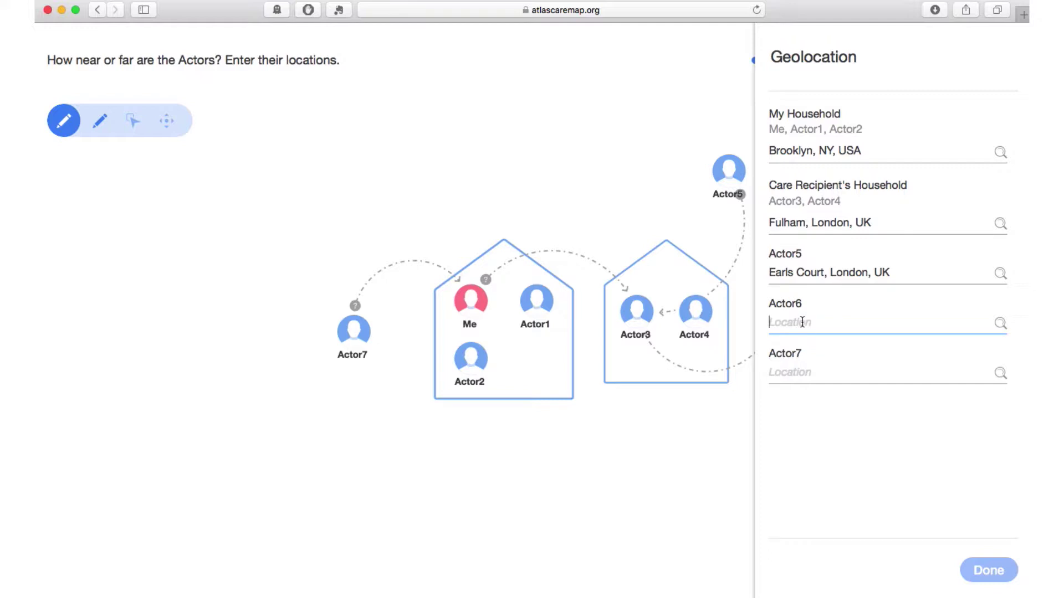
{"action": "type", "text": "Paris"}
{"action": "left_click", "coordinate": [808, 355]}
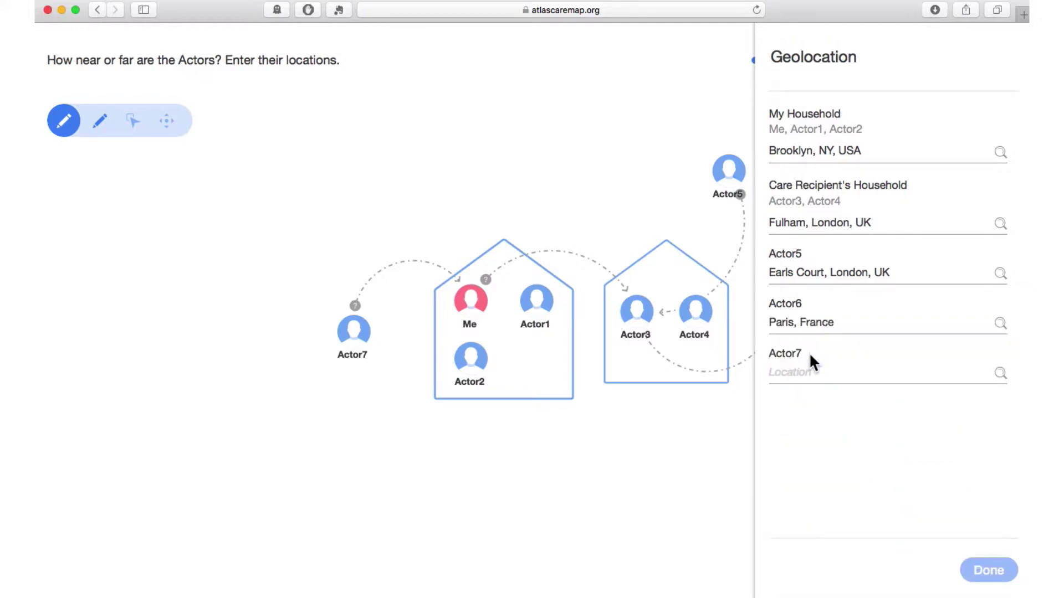
Set Actor7's location to Princeton, NJ, USA, and complete the guided setup, dismissing the tool introduction
{"action": "left_click", "coordinate": [791, 376]}
{"action": "type", "text": "Princeton, n"}
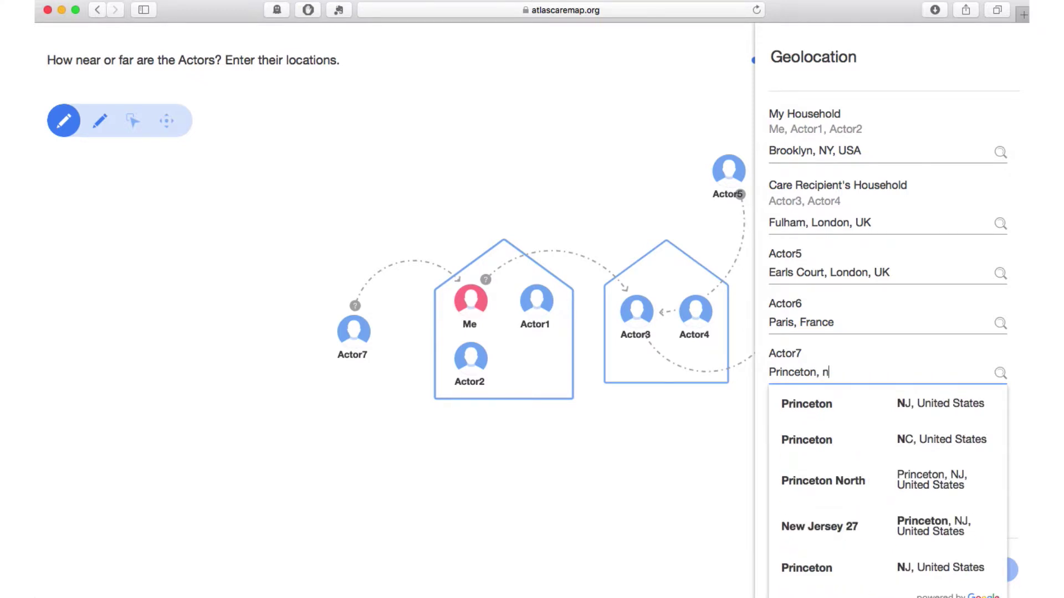
{"action": "left_click", "coordinate": [799, 400]}
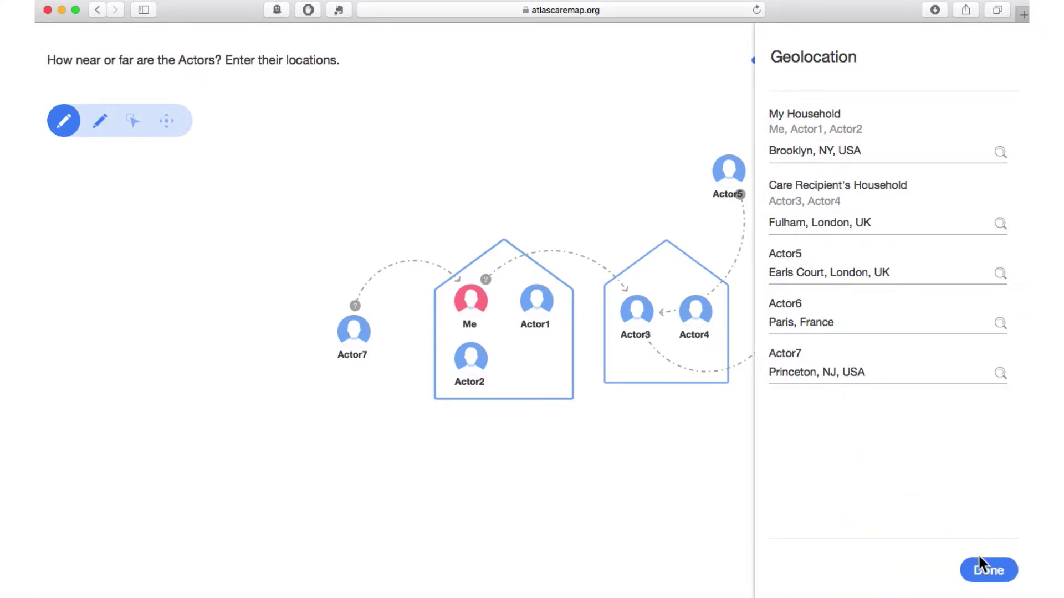
{"action": "left_click", "coordinate": [979, 560]}
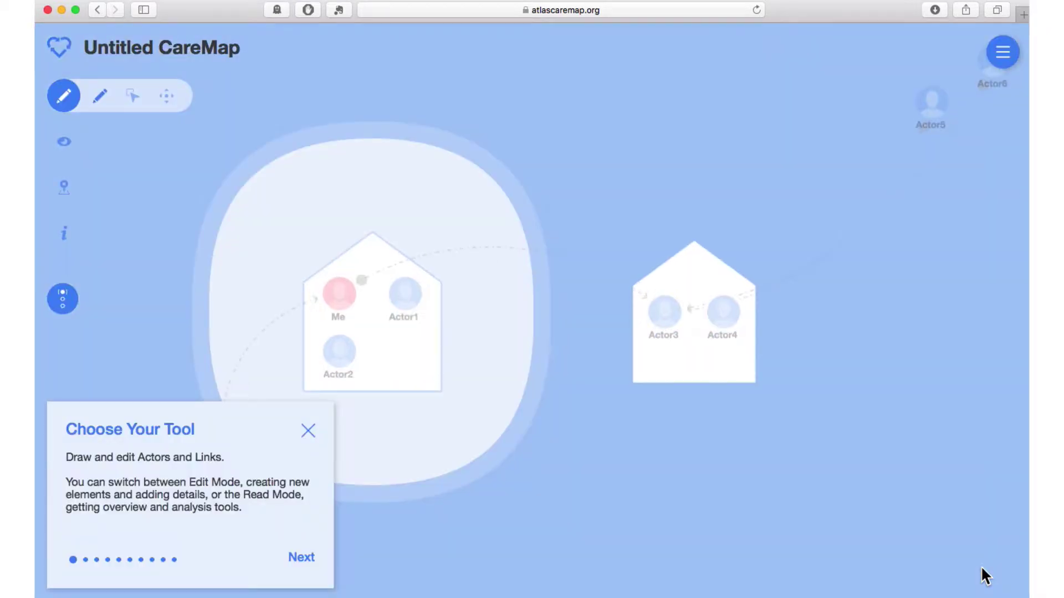
{"action": "left_click", "coordinate": [309, 433]}
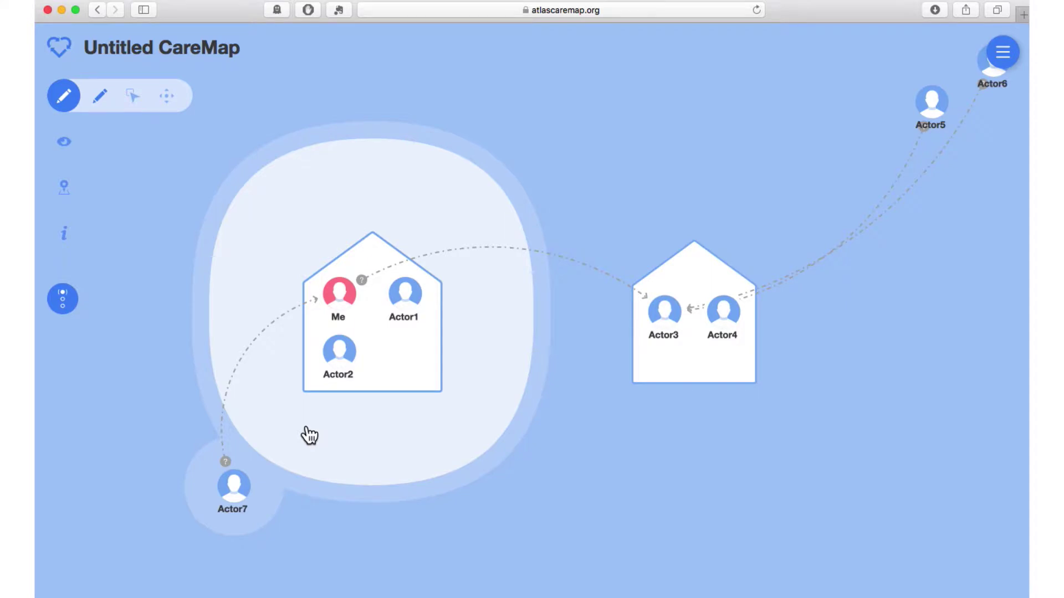
Give the Me actor the second Woman icon and replace its name with the caregiver's first name
{"action": "left_click", "coordinate": [357, 304]}
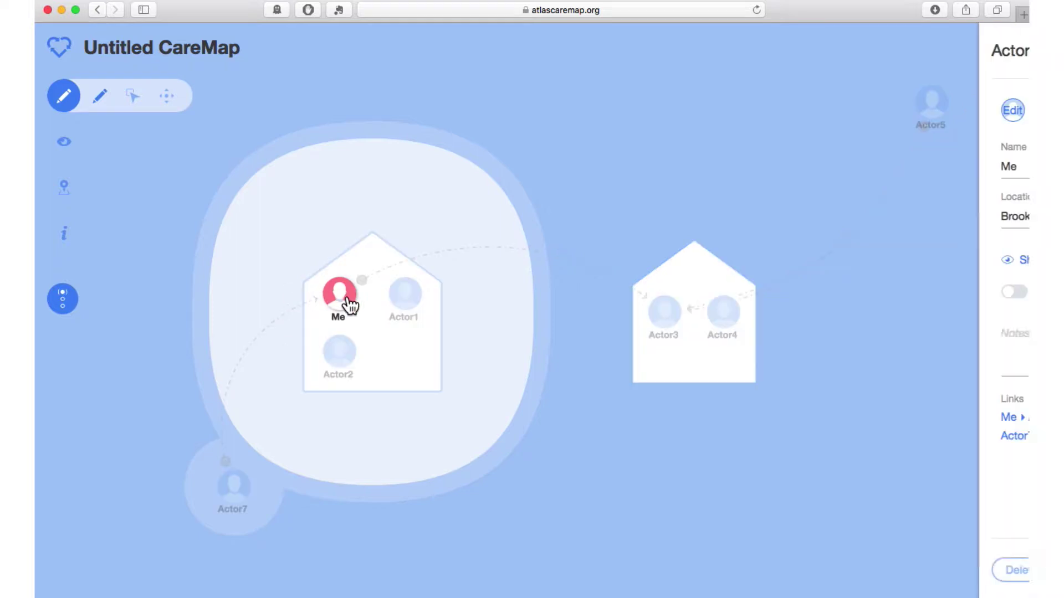
{"action": "left_click", "coordinate": [789, 112]}
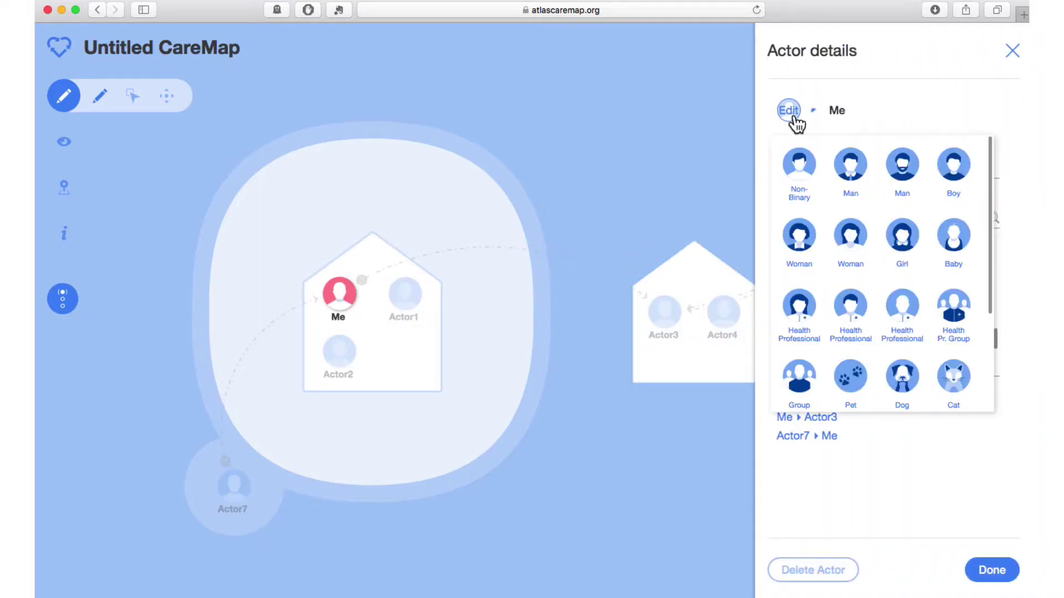
{"action": "left_click", "coordinate": [850, 237]}
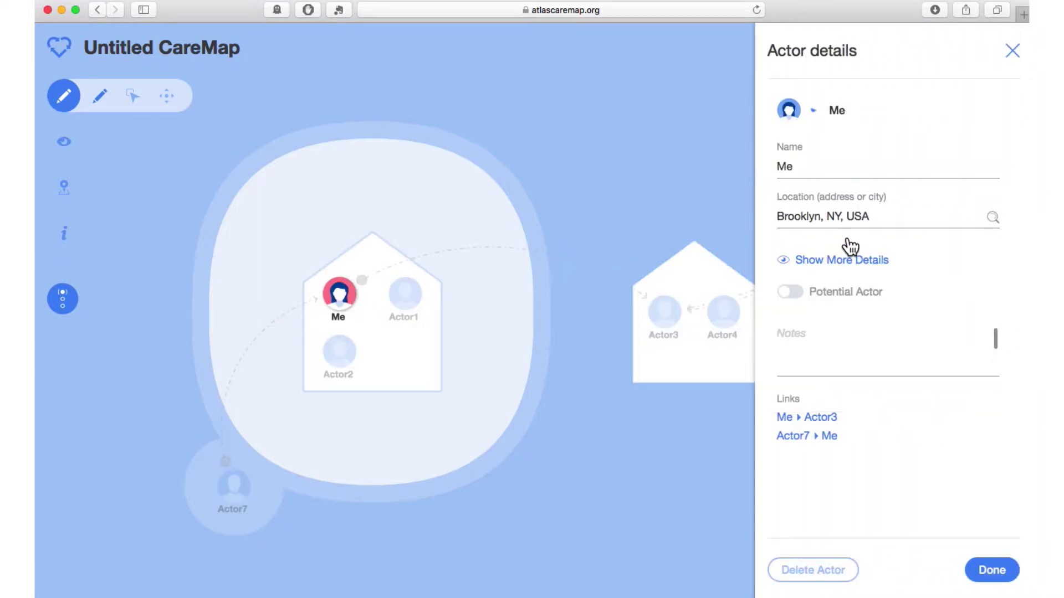
{"action": "double_click", "coordinate": [788, 166]}
{"action": "type", "text": "Kate"}
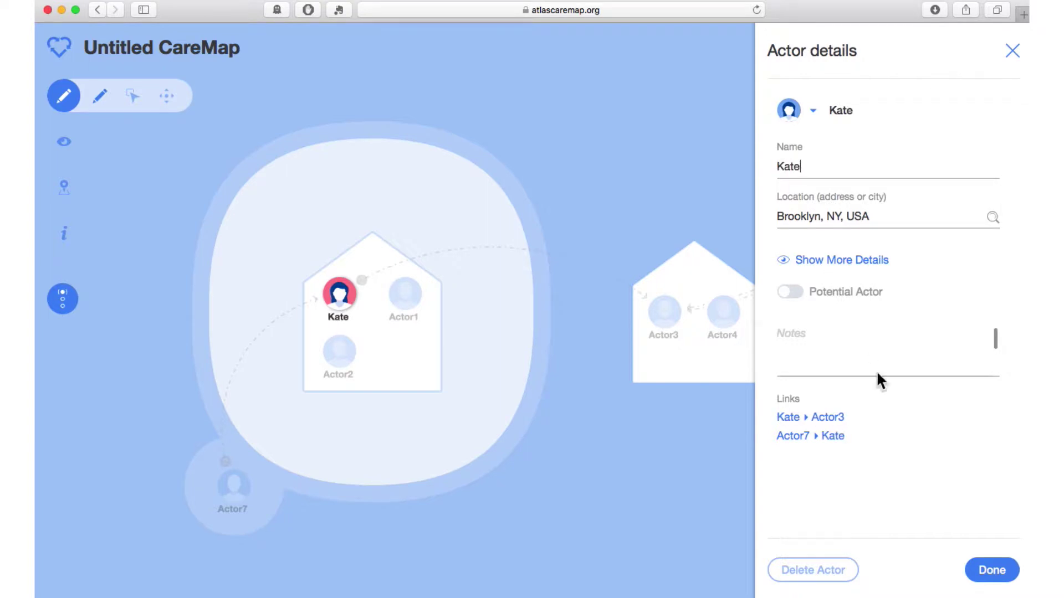
{"action": "left_click", "coordinate": [983, 570]}
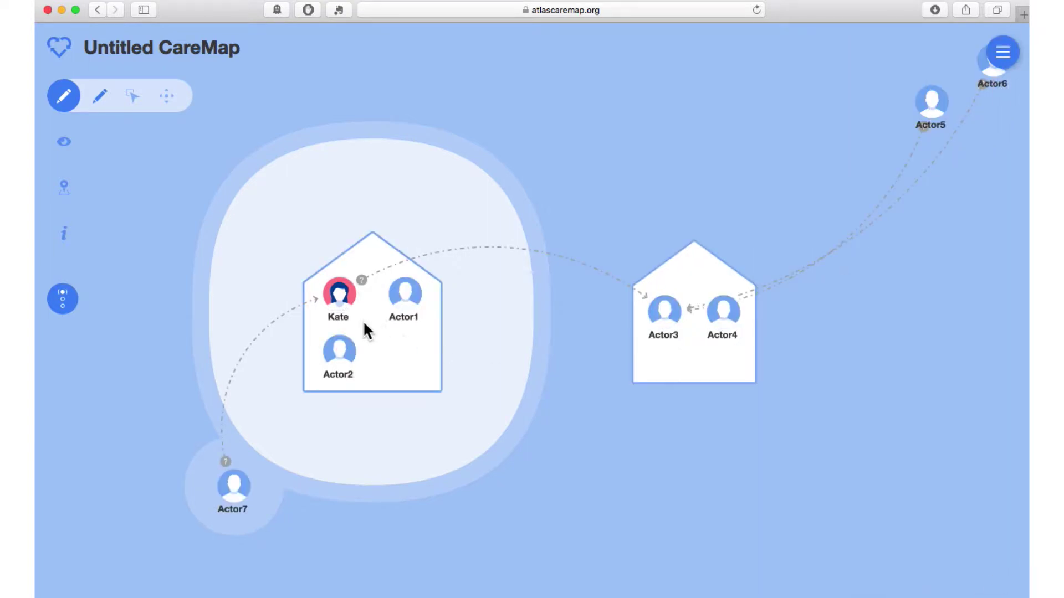
Give Actor1 the bearded Man icon and replace its name with the housemate's first name
{"action": "left_click", "coordinate": [418, 292]}
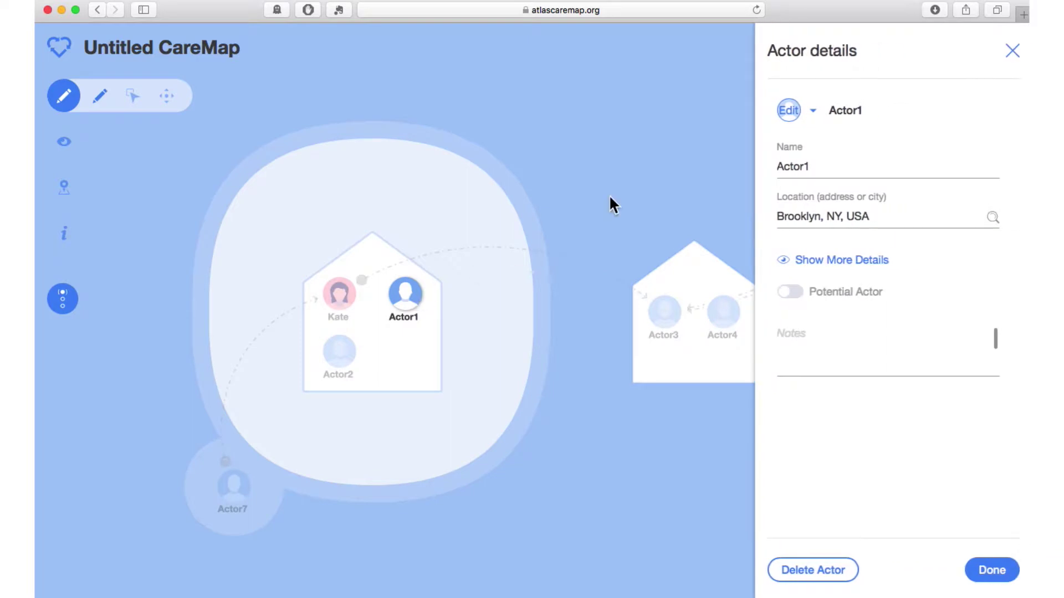
{"action": "left_click", "coordinate": [793, 113]}
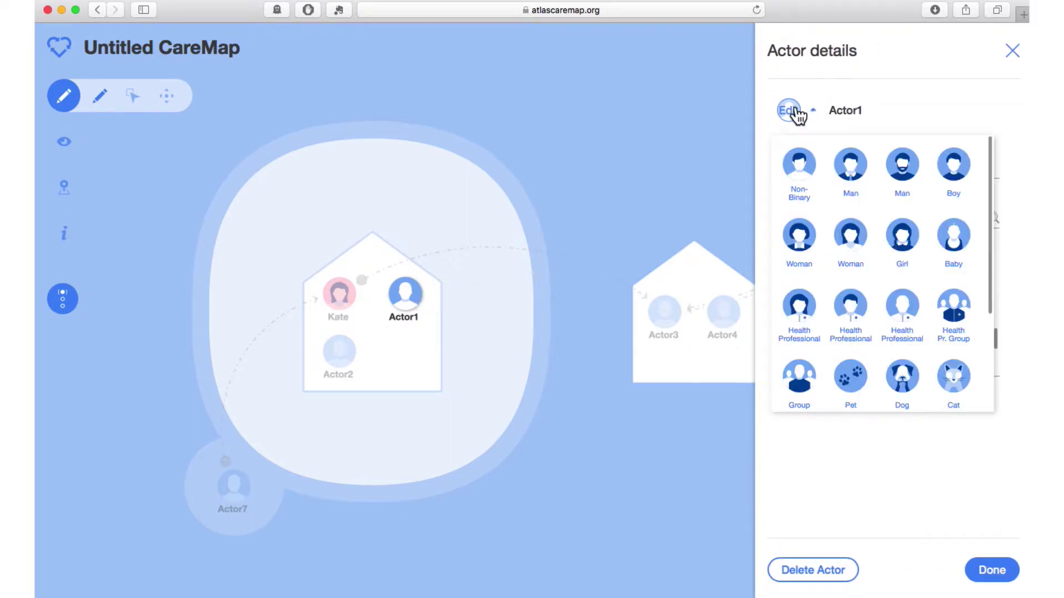
{"action": "left_click", "coordinate": [904, 198]}
{"action": "double_click", "coordinate": [804, 172]}
{"action": "type", "text": "Dan"}
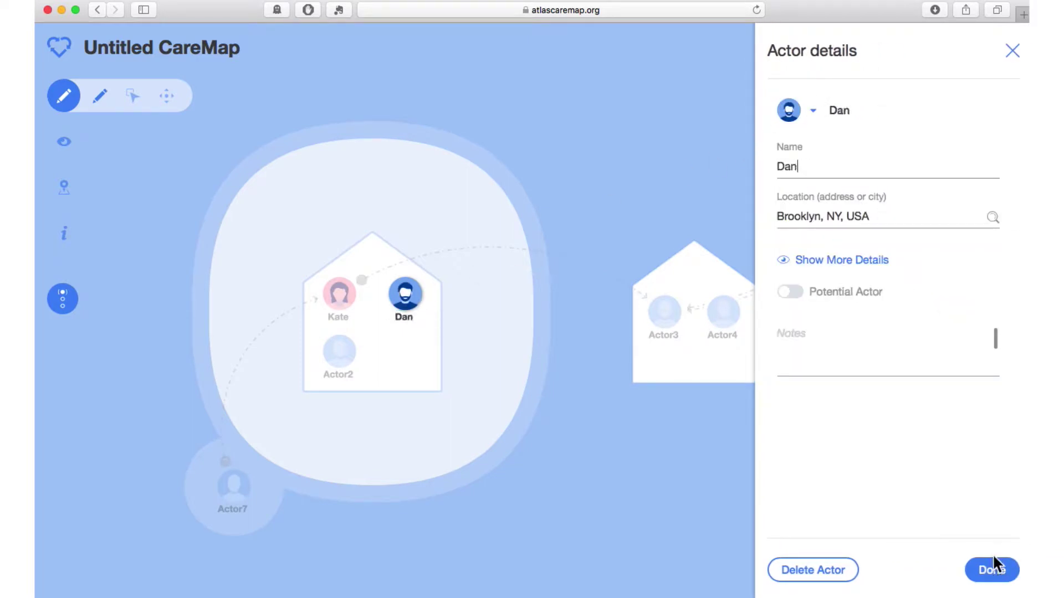
{"action": "left_click", "coordinate": [992, 570]}
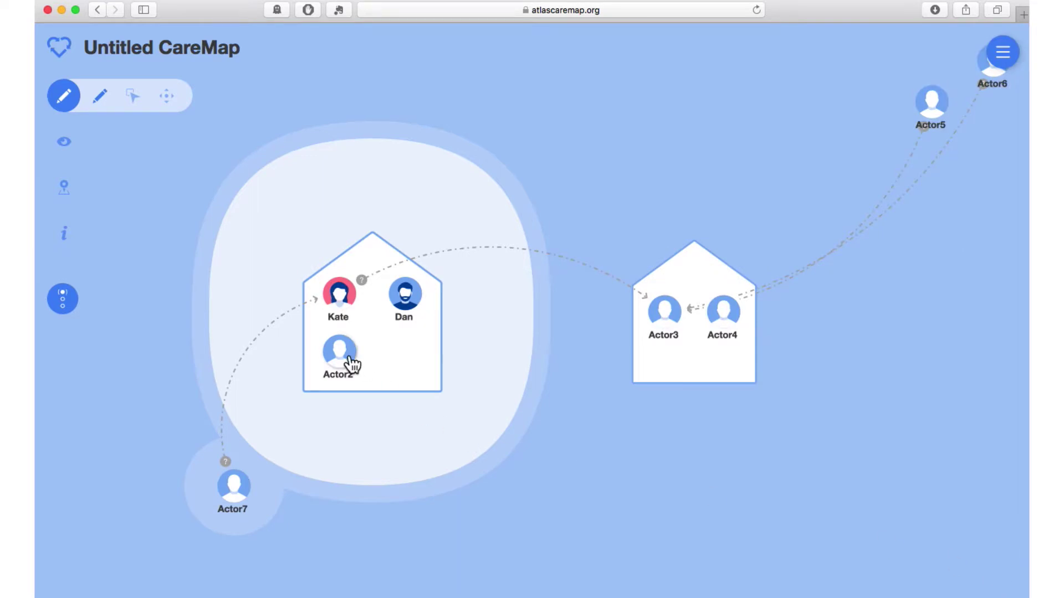
Give Actor2 the Boy icon and replace its name with the child's first name
{"action": "left_click", "coordinate": [358, 364]}
{"action": "left_click", "coordinate": [787, 115]}
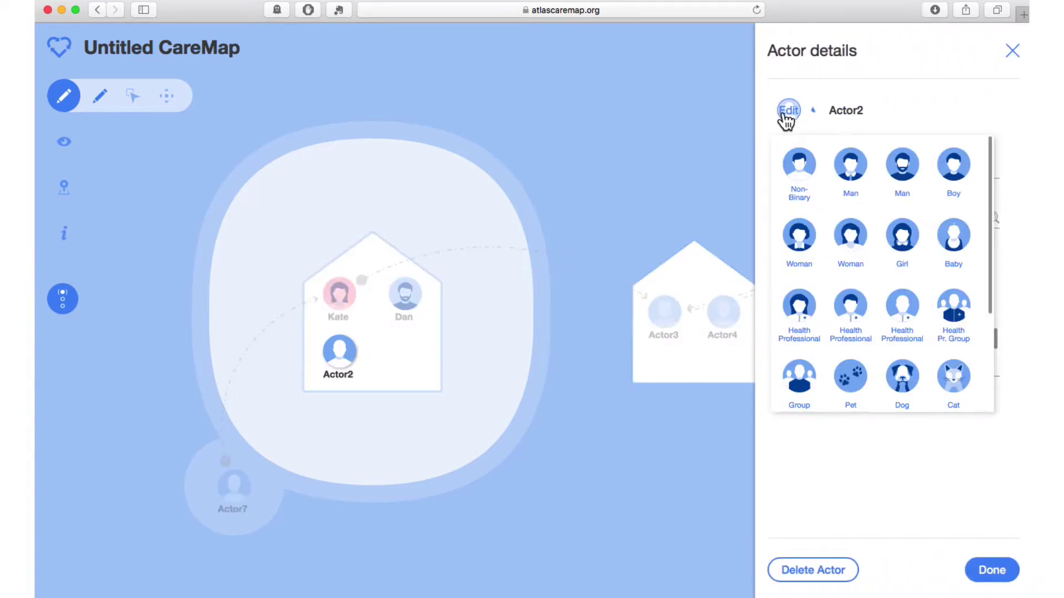
{"action": "left_click", "coordinate": [953, 164]}
{"action": "double_click", "coordinate": [805, 165]}
{"action": "type", "text": "Jake"}
{"action": "left_click", "coordinate": [989, 575]}
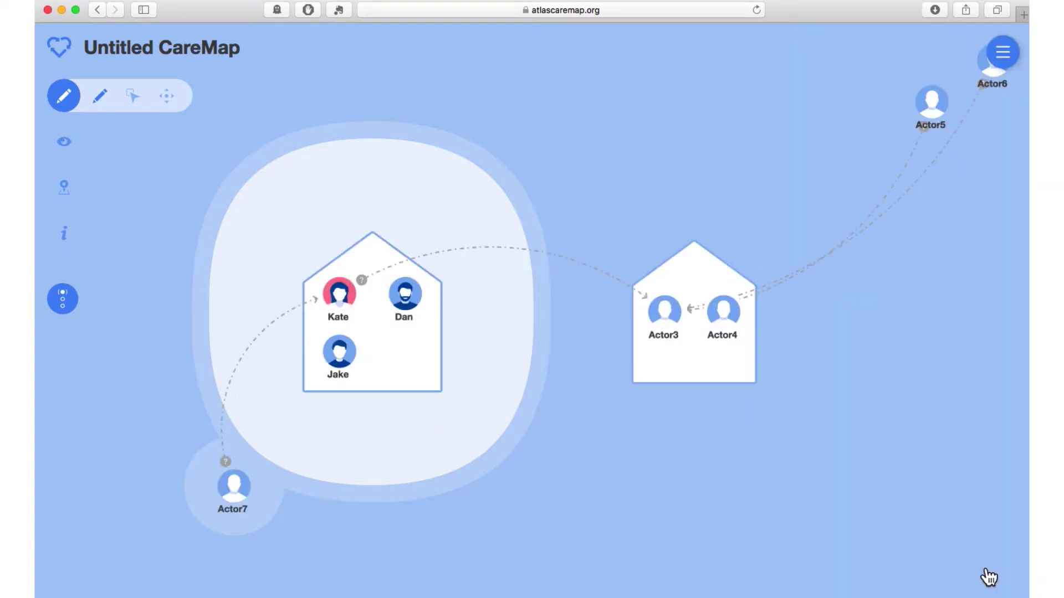
Give Actor3, the care recipient, the first Woman icon and replace its name with her first name
{"action": "left_click", "coordinate": [671, 330]}
{"action": "left_click", "coordinate": [788, 110]}
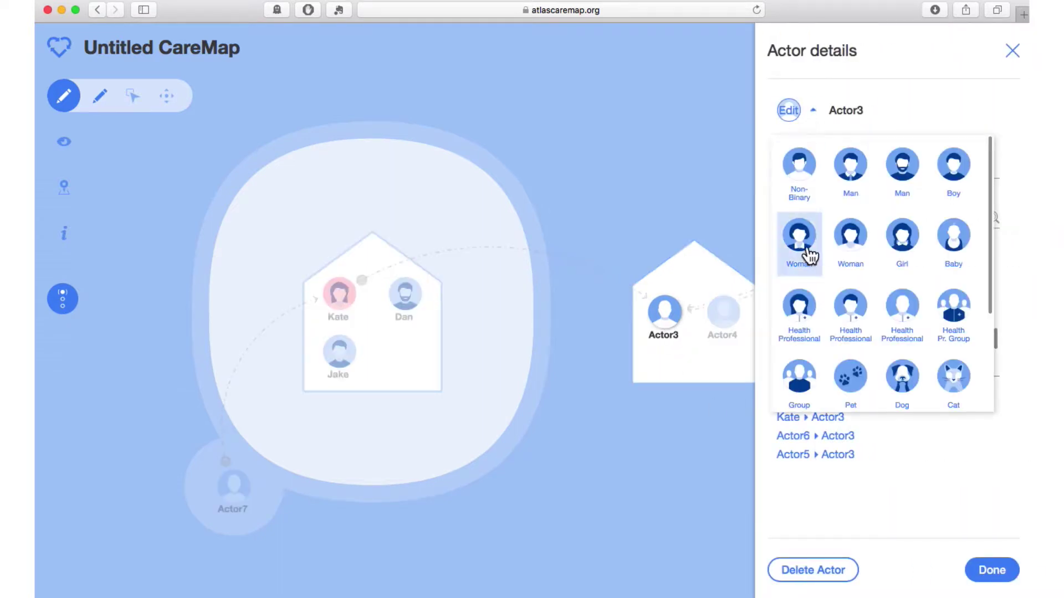
{"action": "left_click", "coordinate": [798, 241]}
{"action": "double_click", "coordinate": [793, 167]}
{"action": "type", "text": "Meryl"}
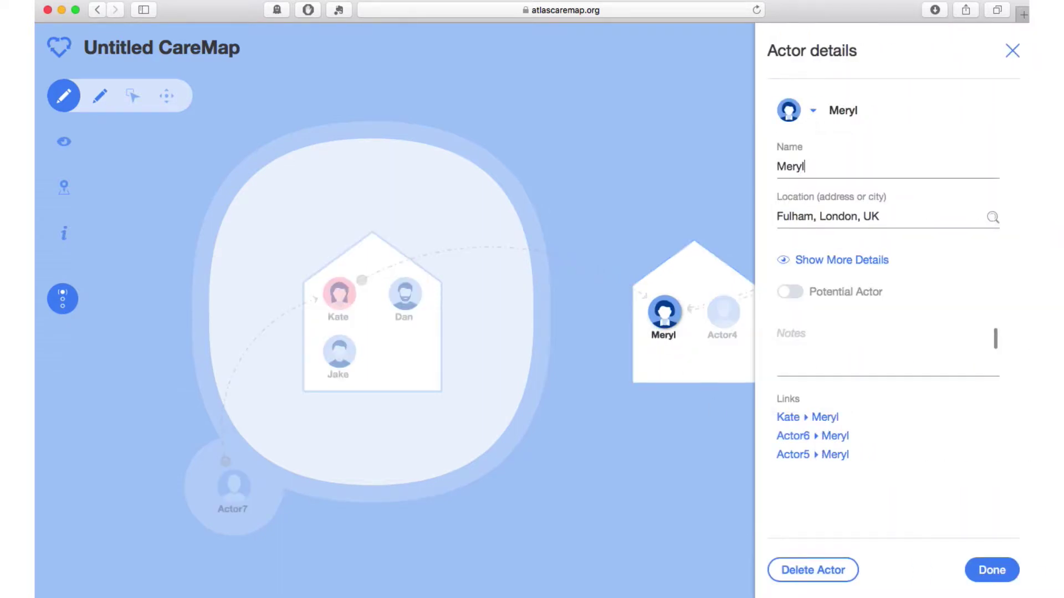
{"action": "left_click", "coordinate": [989, 572]}
Give Actor4, in the care recipient's household, the first Man icon and replace its name with his first name
{"action": "left_click", "coordinate": [723, 313]}
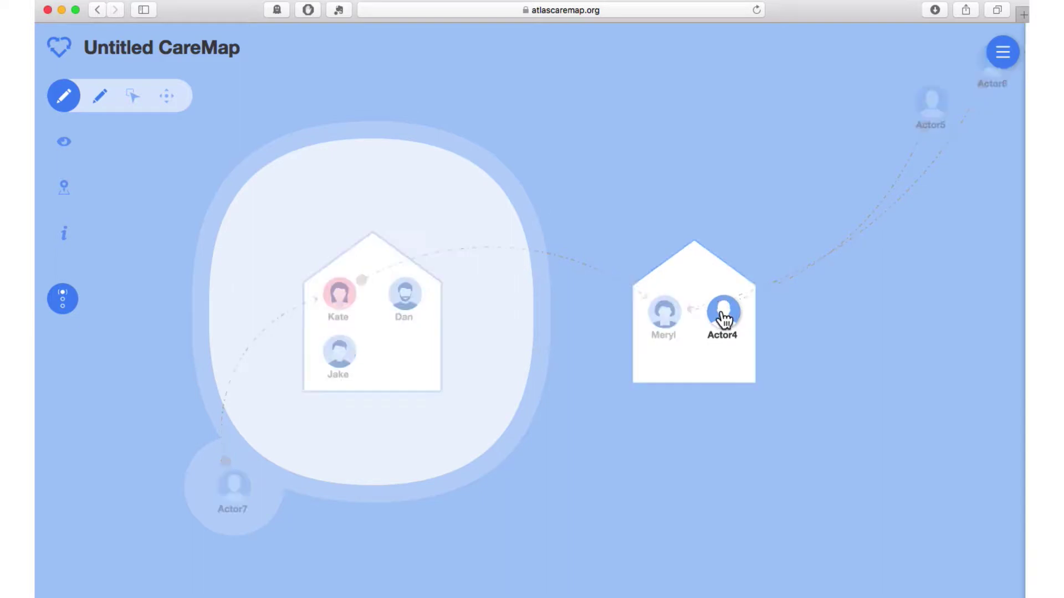
{"action": "left_click", "coordinate": [788, 110]}
{"action": "left_click", "coordinate": [849, 172]}
{"action": "double_click", "coordinate": [793, 166]}
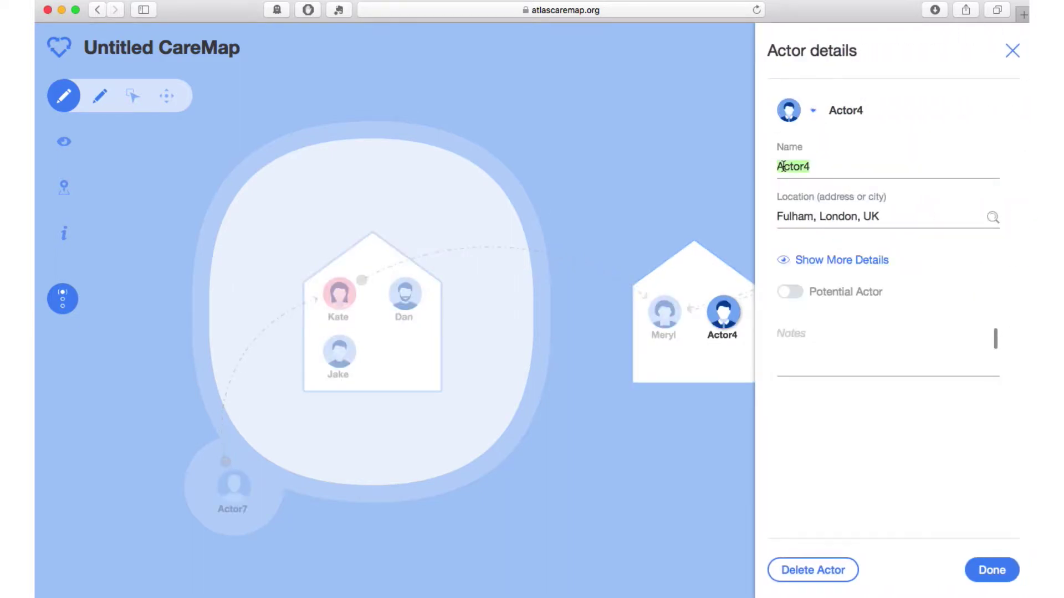
{"action": "type", "text": "James"}
{"action": "left_click", "coordinate": [989, 573]}
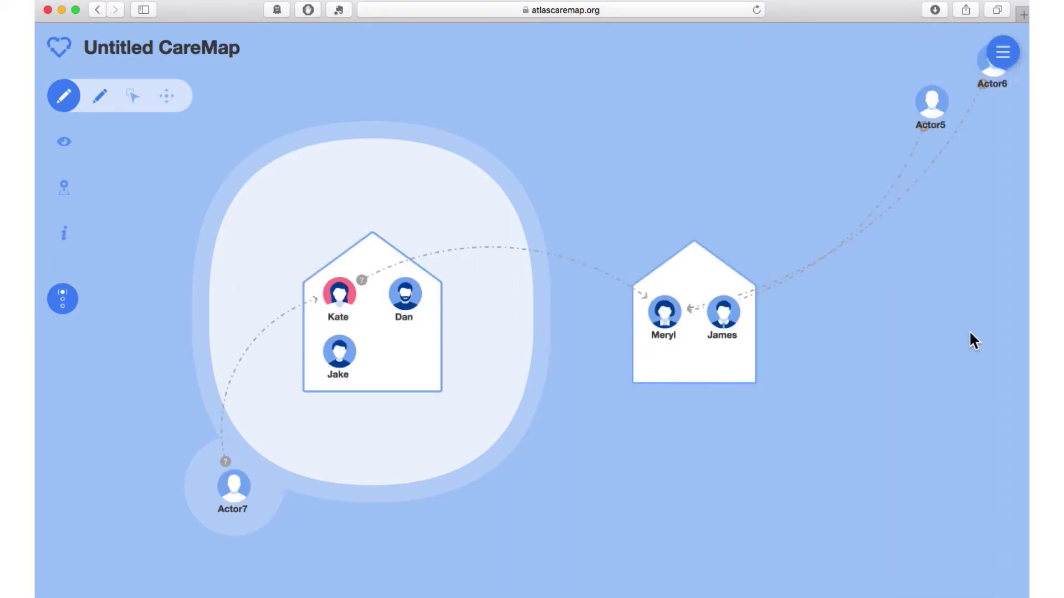
Give Actor5 the second Woman icon and replace its name with her first name
{"action": "left_click", "coordinate": [930, 112]}
{"action": "left_click", "coordinate": [808, 104]}
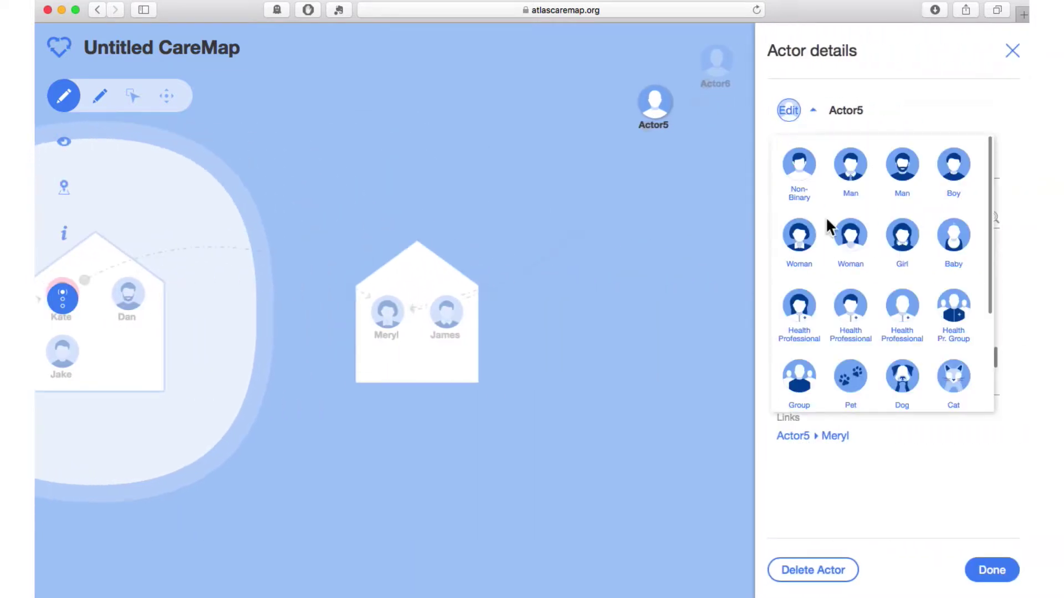
{"action": "left_click", "coordinate": [840, 234]}
{"action": "double_click", "coordinate": [793, 166]}
{"action": "type", "text": "Frances"}
{"action": "left_click", "coordinate": [992, 571]}
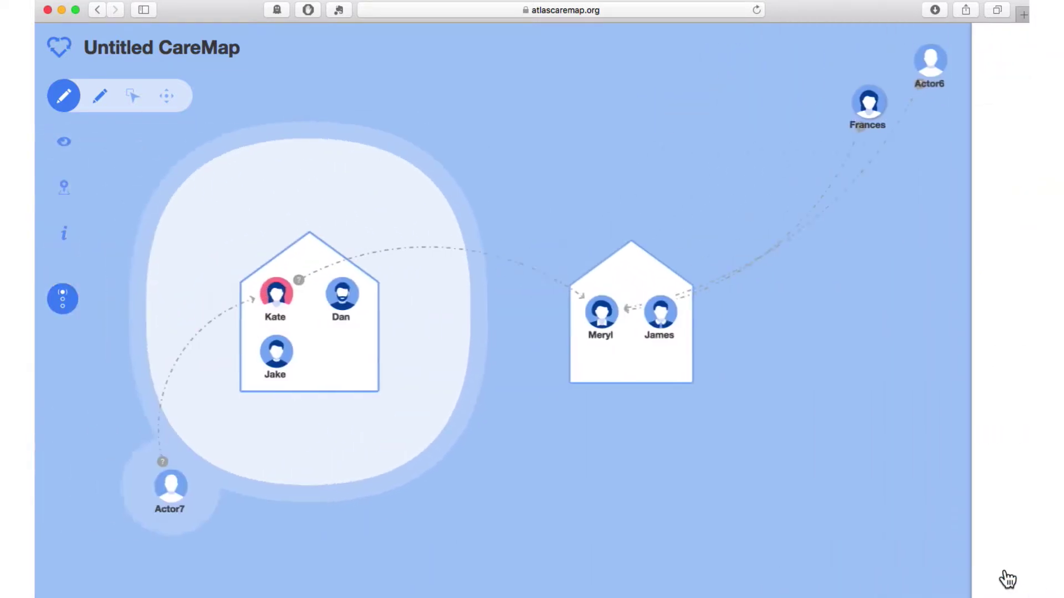
Give Actor6, located in Paris, the bearded Man icon and replace its name with his first name
{"action": "left_click", "coordinate": [992, 84]}
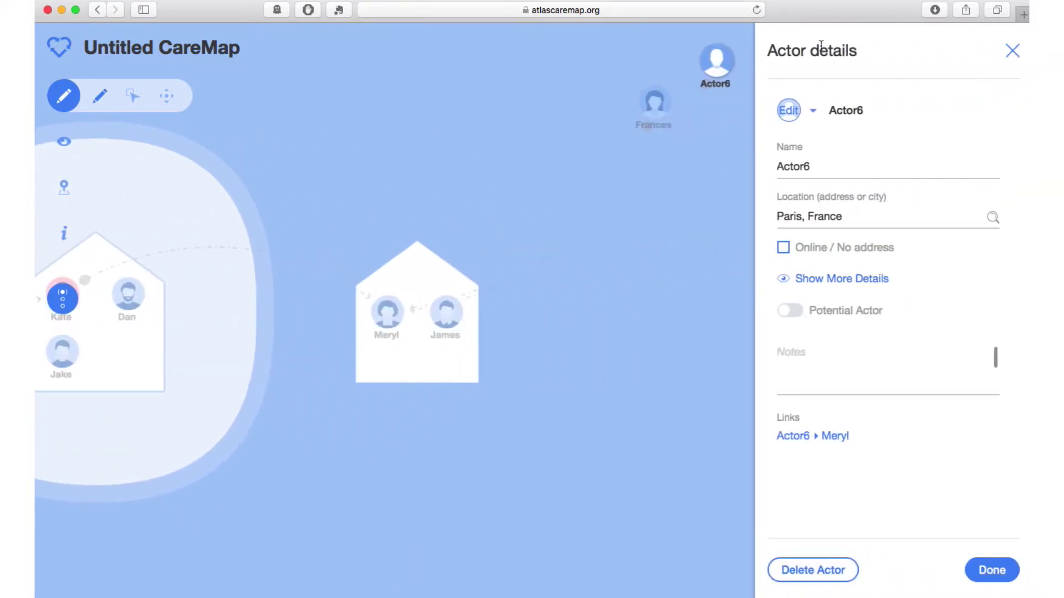
{"action": "left_click", "coordinate": [790, 110]}
{"action": "left_click", "coordinate": [898, 170]}
{"action": "double_click", "coordinate": [793, 166]}
{"action": "type", "text": "Gary"}
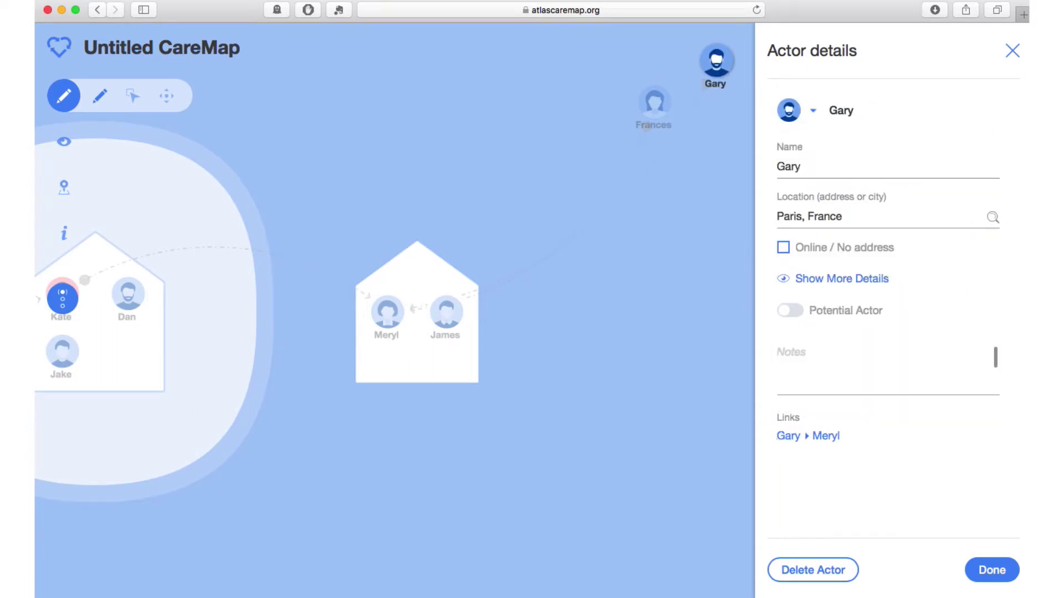
{"action": "left_click", "coordinate": [992, 570]}
Give Actor7, located in Princeton, the second Woman icon and replace its name with her first name
{"action": "left_click", "coordinate": [251, 506]}
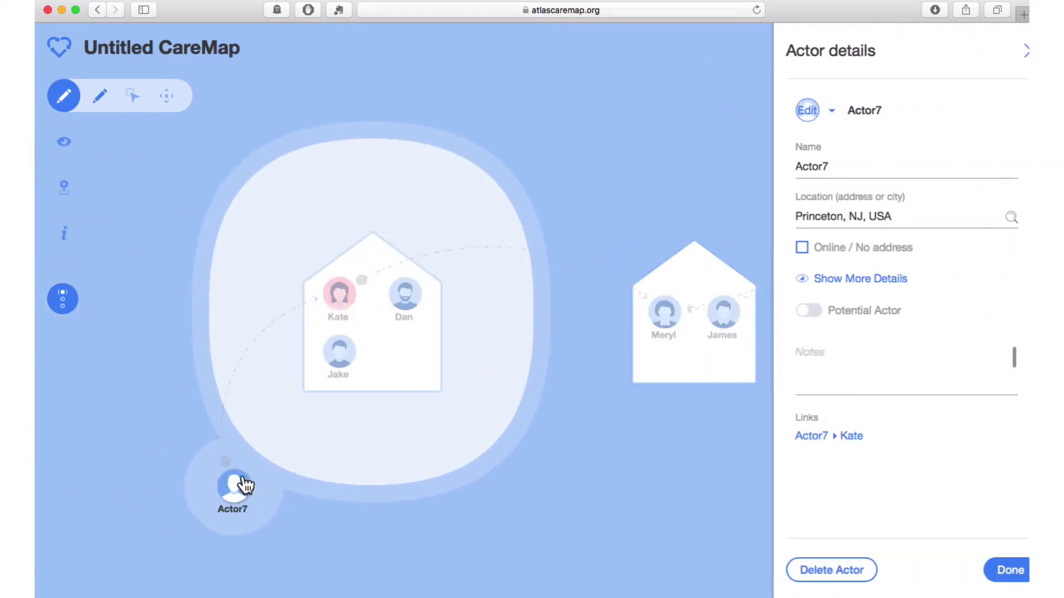
{"action": "left_click", "coordinate": [812, 112]}
{"action": "left_click", "coordinate": [806, 188]}
{"action": "double_click", "coordinate": [792, 166]}
{"action": "type", "text": "Jessica"}
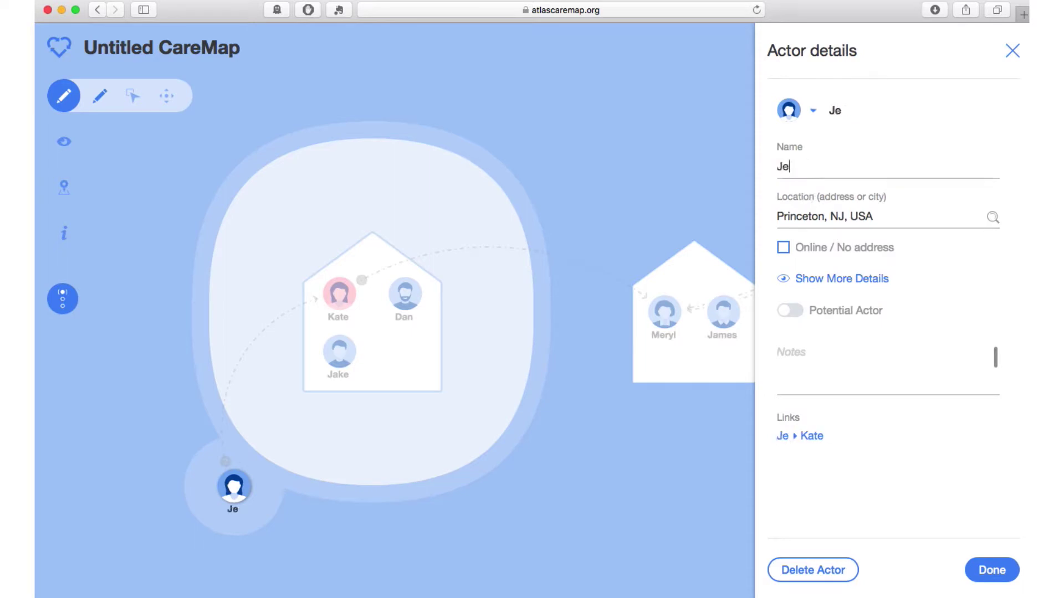
{"action": "left_click", "coordinate": [973, 571]}
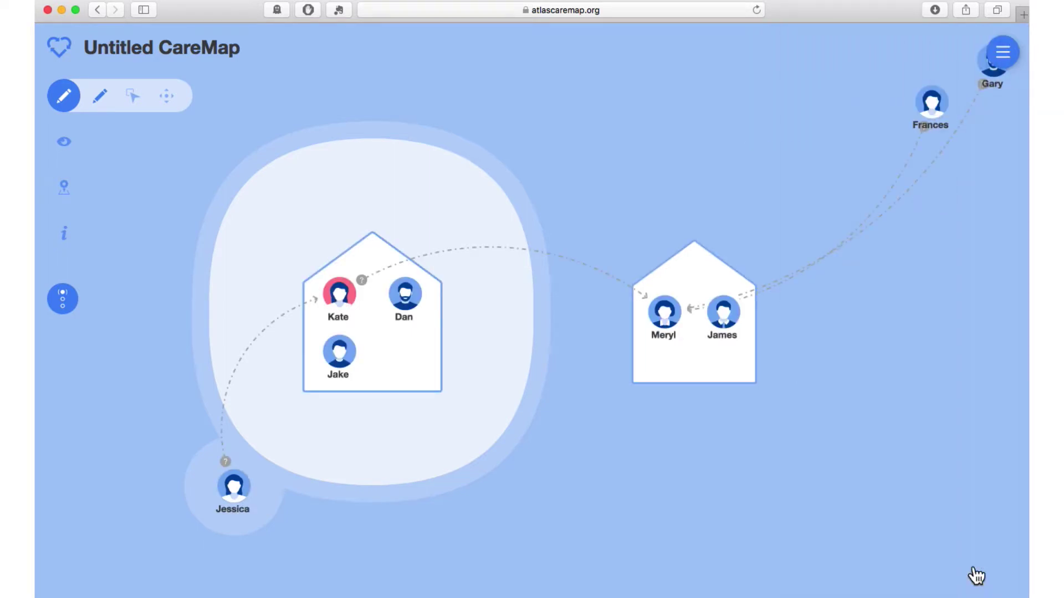
Add a new Actor in the empty area below the two households, with the Boy icon and the boy's first name
{"action": "left_click", "coordinate": [565, 507]}
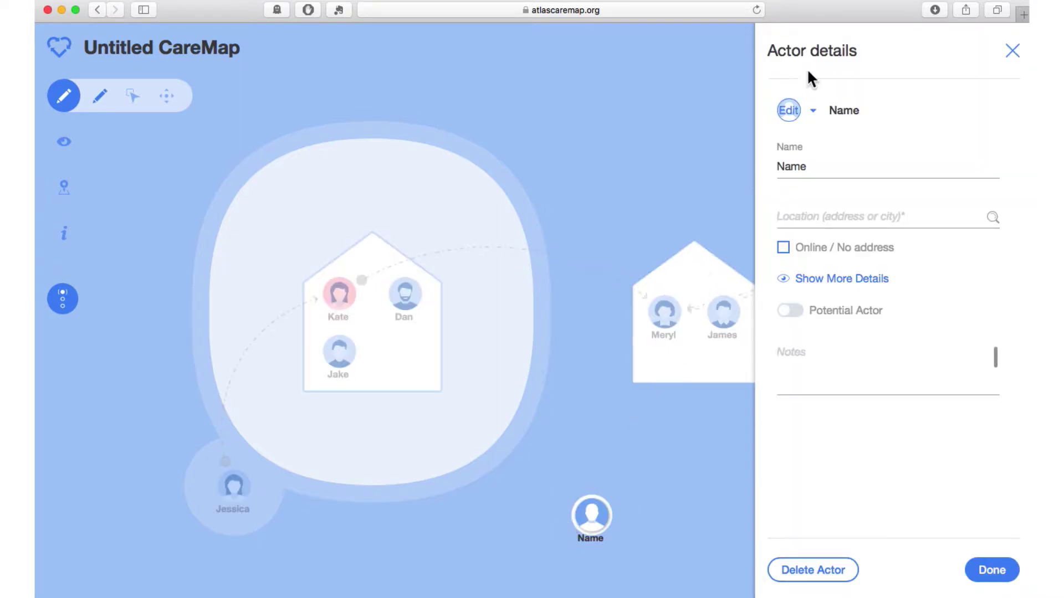
{"action": "left_click", "coordinate": [789, 111]}
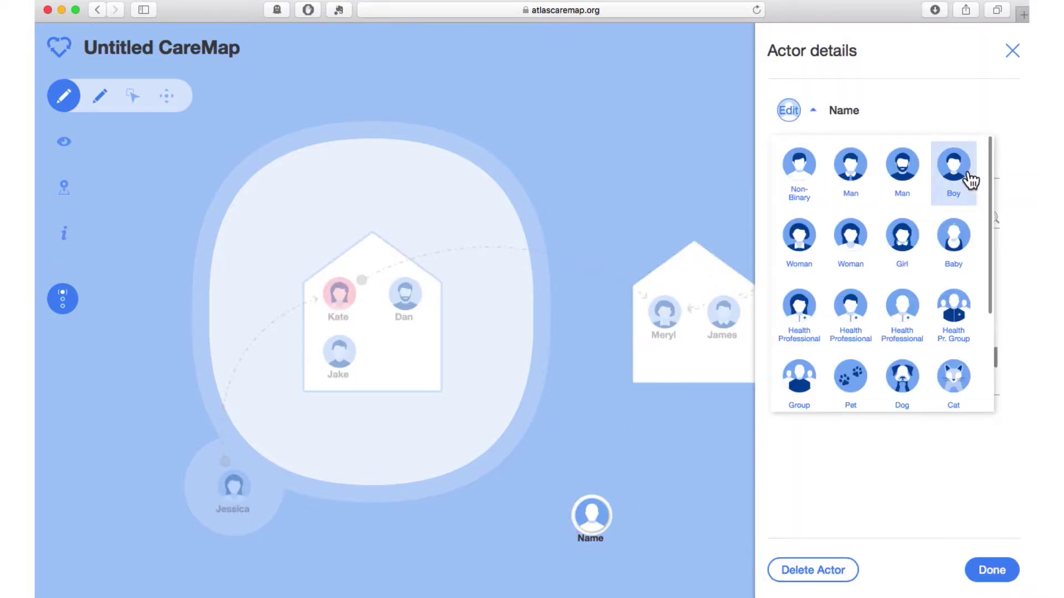
{"action": "left_click", "coordinate": [945, 203]}
{"action": "double_click", "coordinate": [804, 167]}
{"action": "type", "text": "Denzel"}
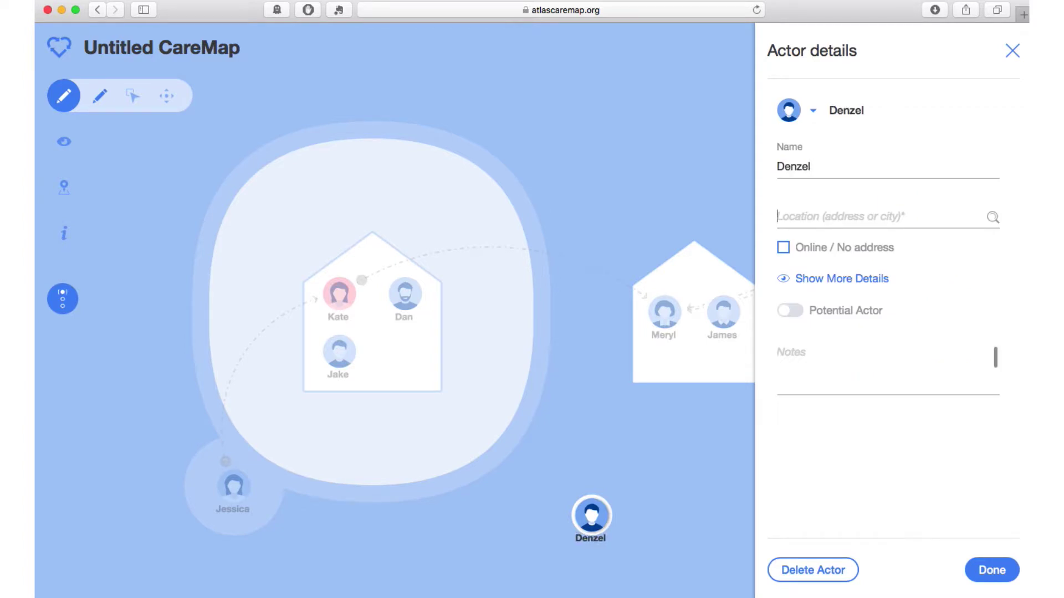
Set the new boy Actor's location to Brooklyn, NY, USA and save the details
{"action": "key", "text": "Tab"}
{"action": "type", "text": "Brookly"}
{"action": "left_click", "coordinate": [839, 246]}
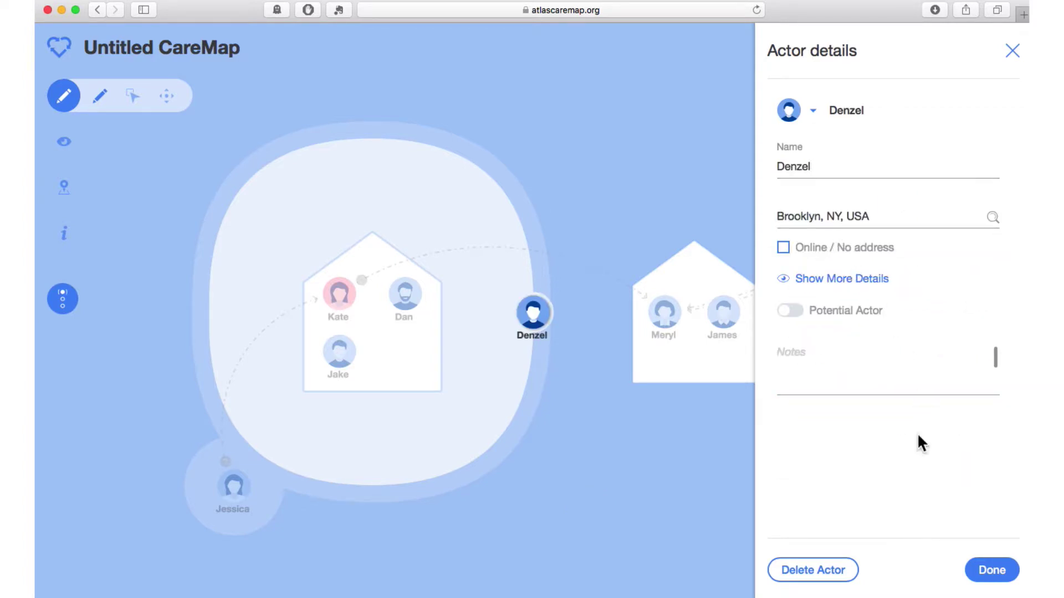
{"action": "left_click", "coordinate": [979, 574]}
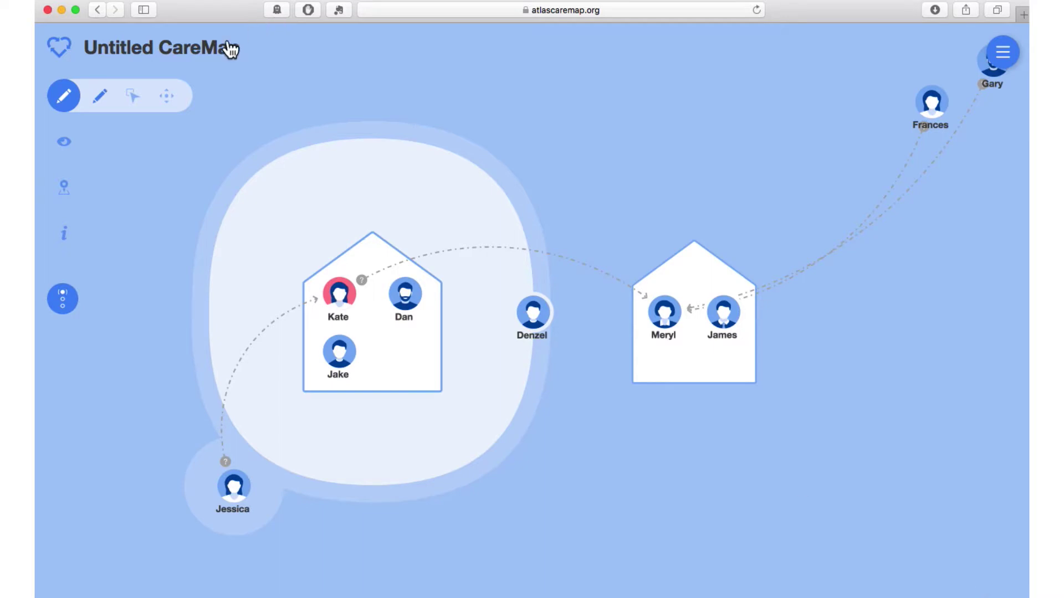
Move the new boy Actor into the caregiver's household with the Move Tool
{"action": "left_click", "coordinate": [133, 100]}
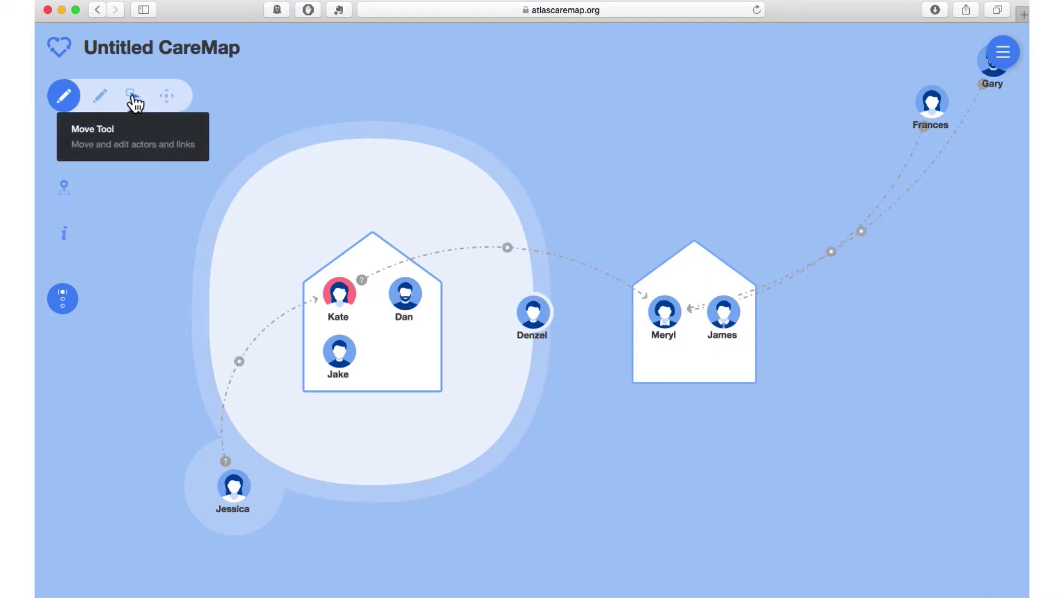
{"action": "left_click_drag", "start_coordinate": [534, 312], "coordinate": [403, 353]}
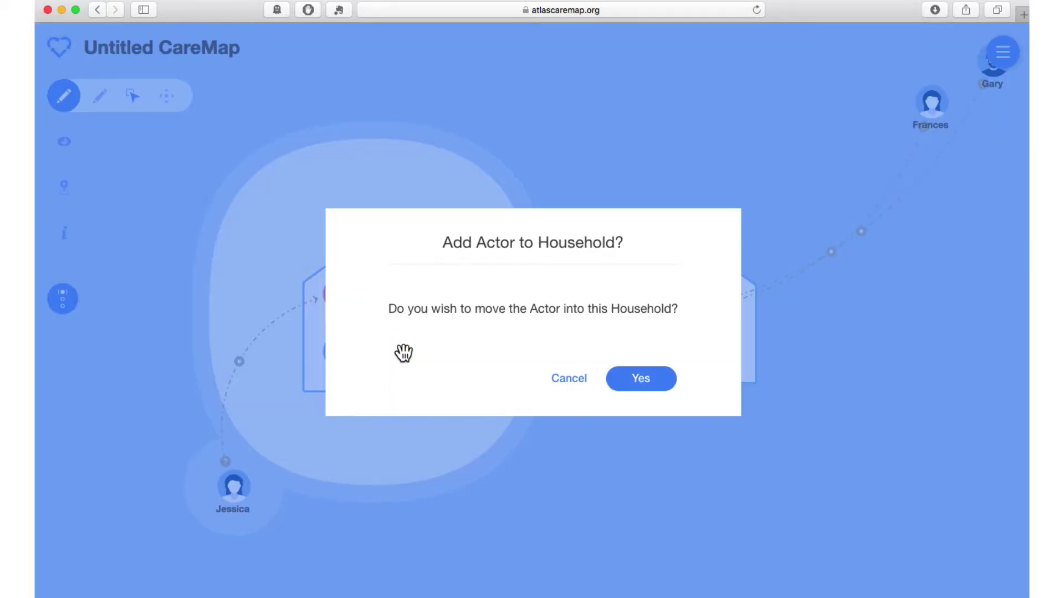
{"action": "left_click", "coordinate": [642, 382]}
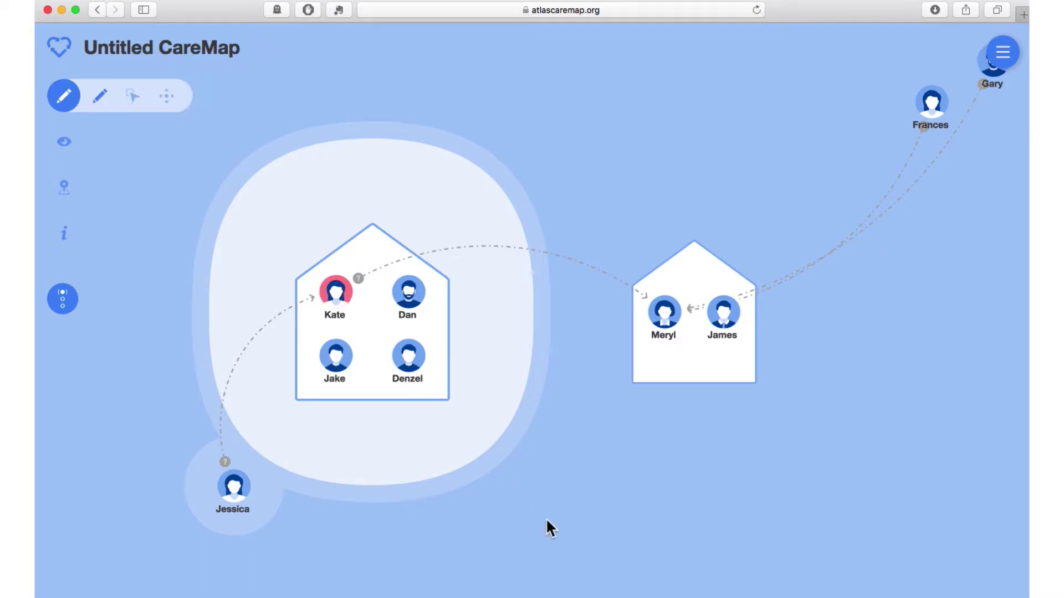
Add another Actor below the two households with the Cat icon and the name Gizmo
{"action": "left_click_drag", "start_coordinate": [607, 503], "coordinate": [543, 523]}
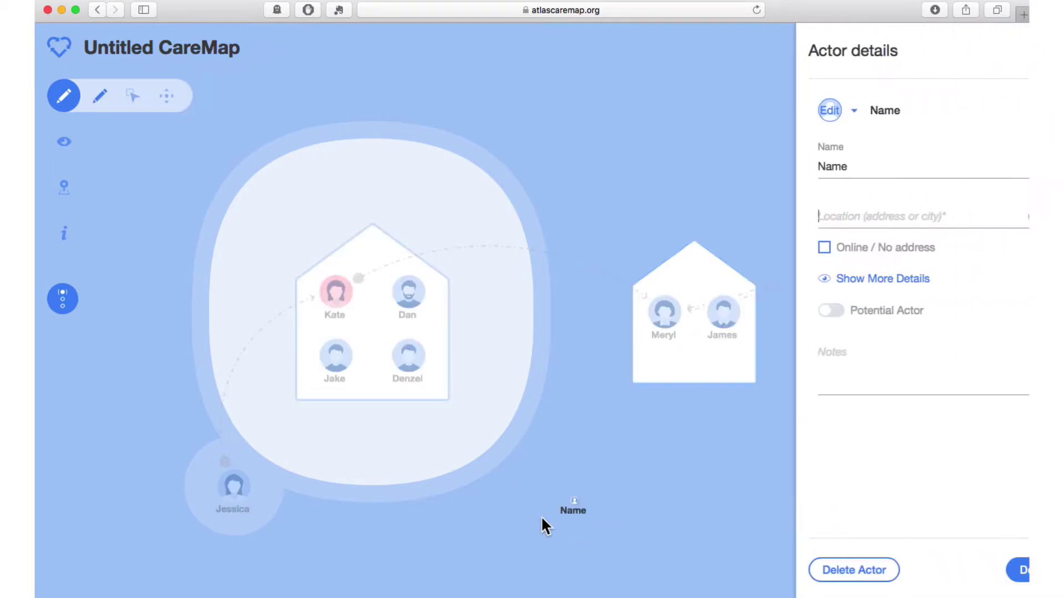
{"action": "left_click", "coordinate": [796, 111]}
{"action": "left_click", "coordinate": [951, 375]}
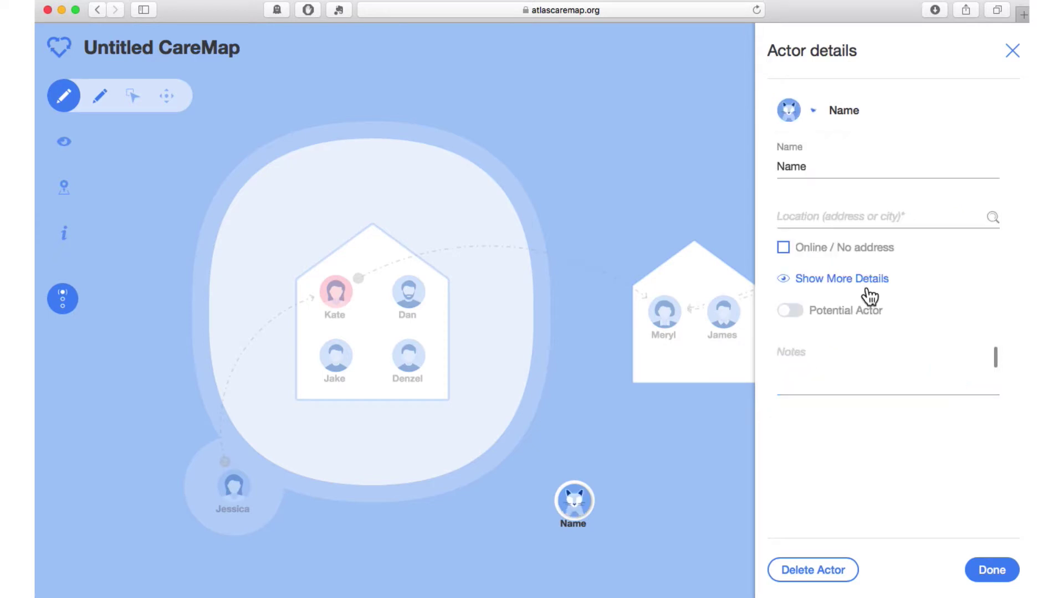
{"action": "double_click", "coordinate": [791, 166]}
{"action": "type", "text": "Gizmo"}
Set Gizmo's location to Brooklyn, NY, United States and save the details
{"action": "key", "text": "Tab"}
{"action": "type", "text": "Brook"}
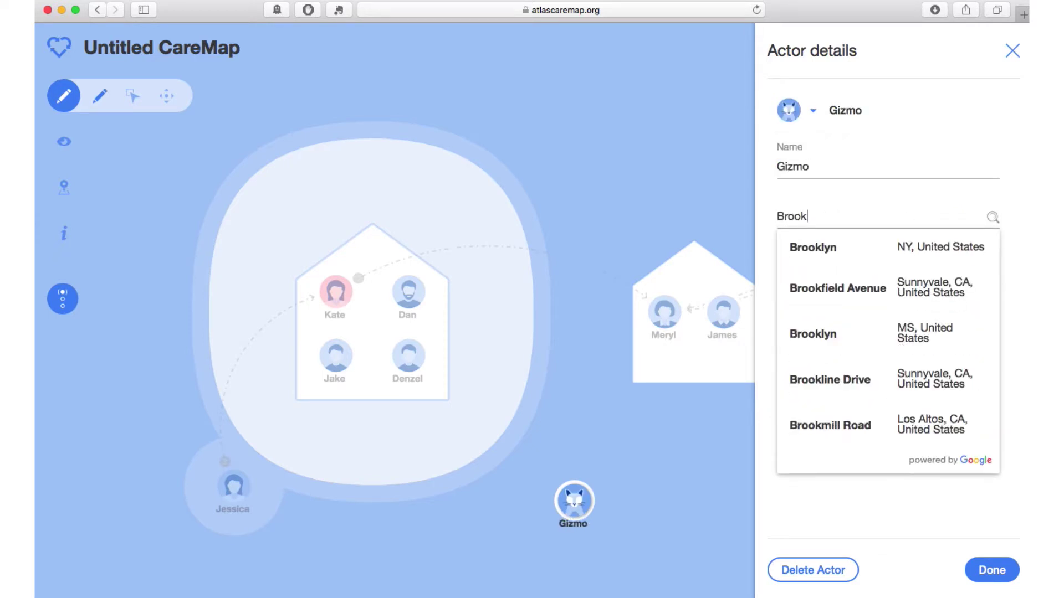
{"action": "left_click", "coordinate": [818, 241]}
{"action": "left_click", "coordinate": [993, 579]}
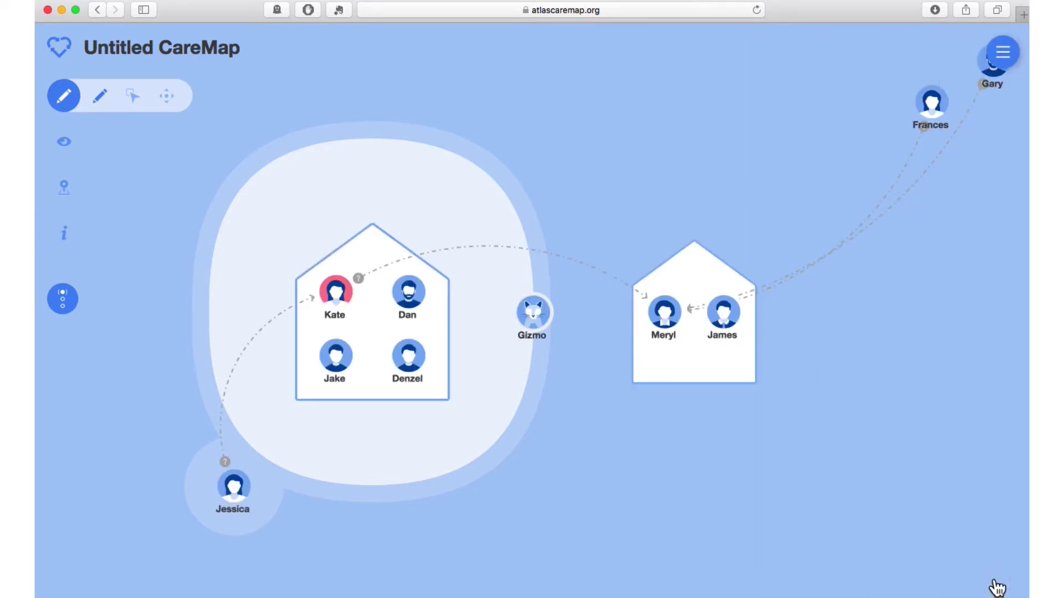
Move Gizmo into the caregiver's household with the Move Tool
{"action": "left_click", "coordinate": [133, 99]}
{"action": "left_click_drag", "start_coordinate": [531, 312], "coordinate": [428, 327]}
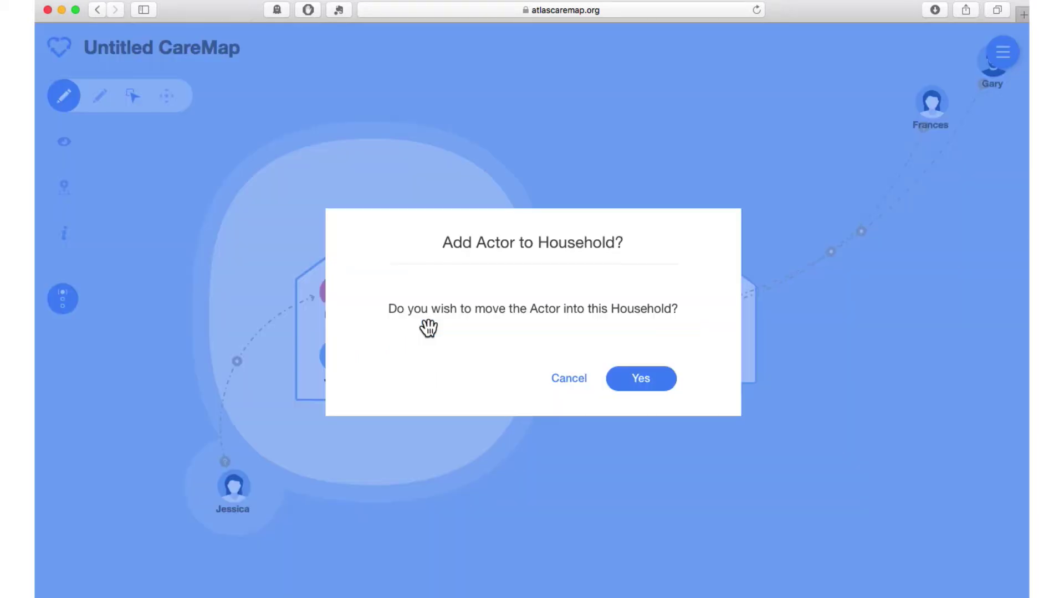
{"action": "left_click", "coordinate": [645, 384]}
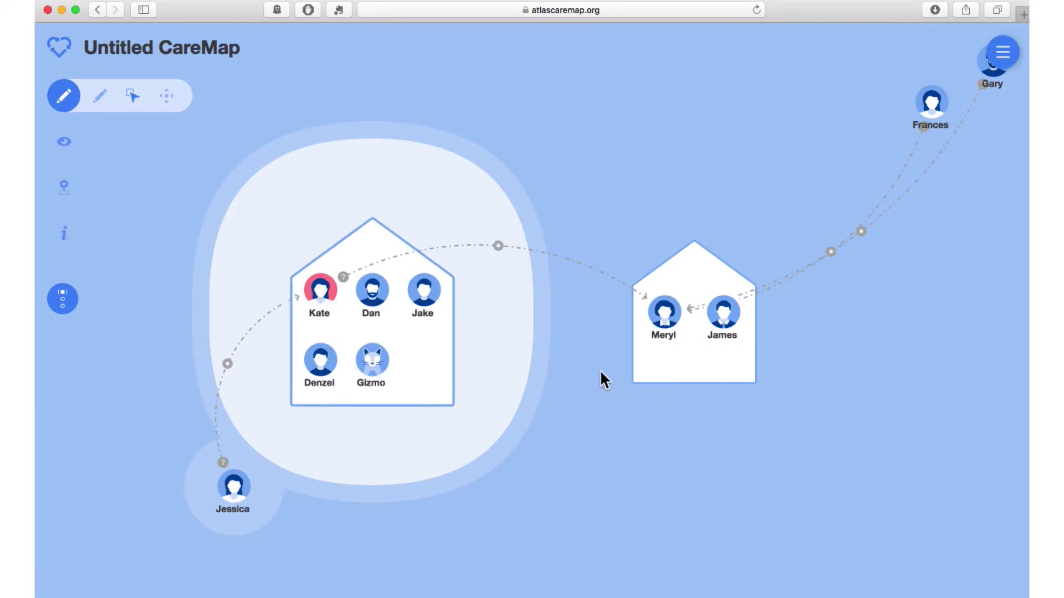
Add an Actor named Facebook Friends above the caregiver's household with the Online Support icon, marked as Online / No address
{"action": "left_click", "coordinate": [103, 108]}
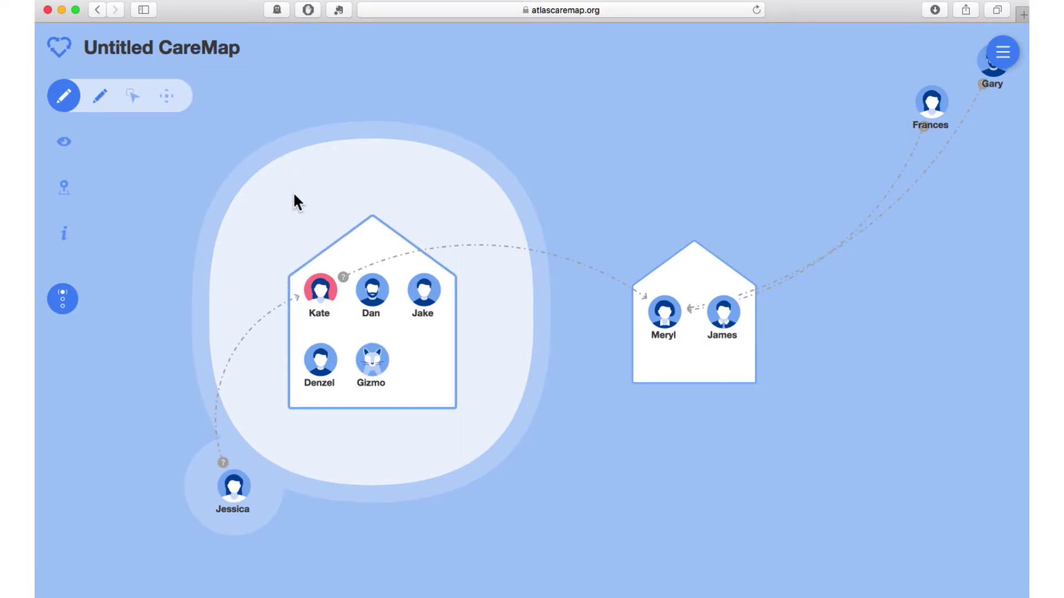
{"action": "left_click_drag", "start_coordinate": [287, 191], "coordinate": [287, 191]}
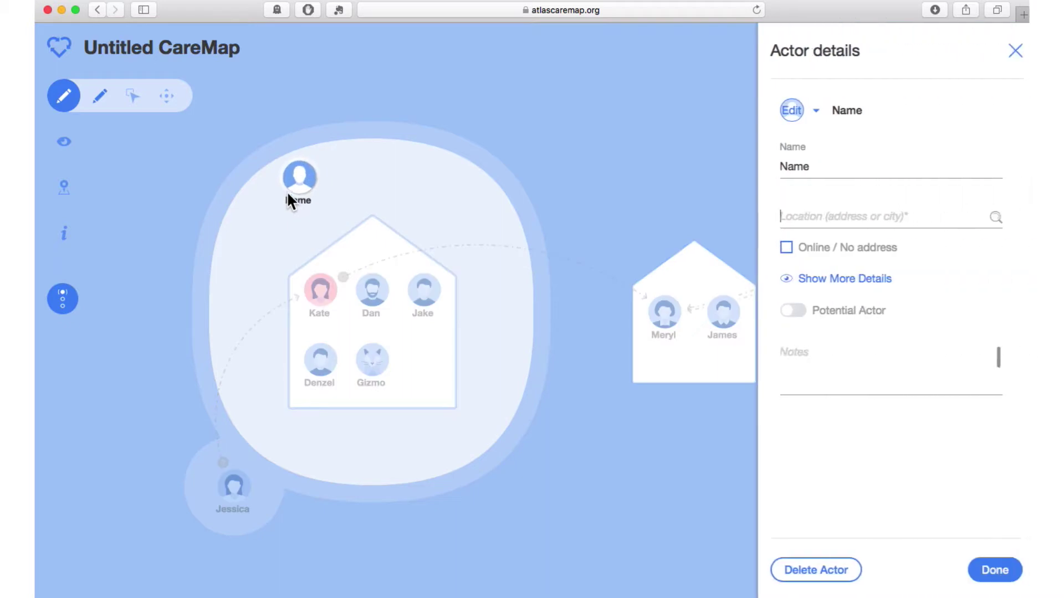
{"action": "left_click", "coordinate": [800, 121]}
{"action": "scroll", "coordinate": [851, 308], "scroll_direction": "down", "scroll_amount": 3}
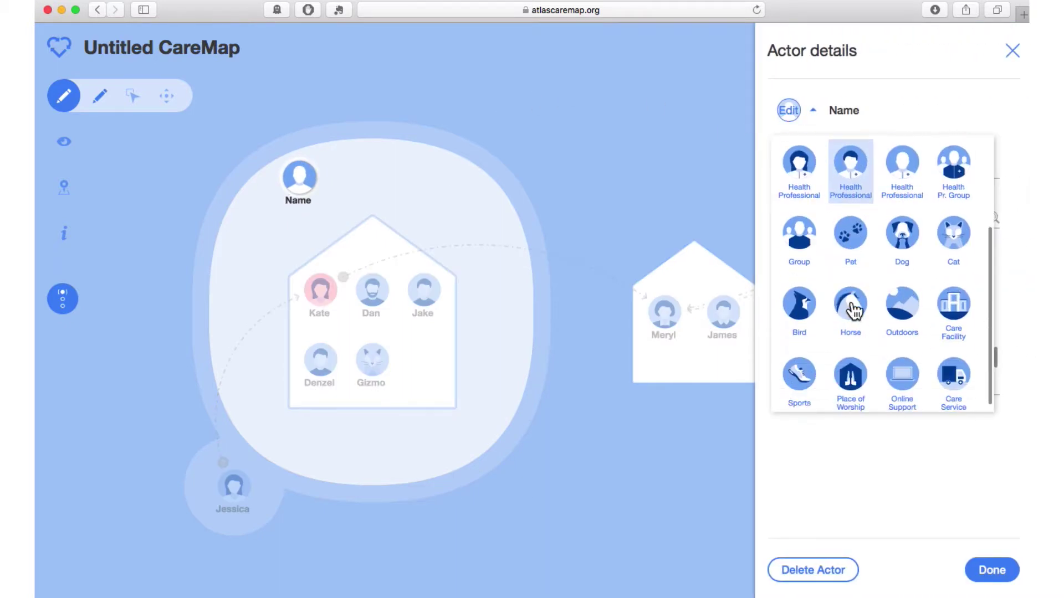
{"action": "left_click", "coordinate": [897, 377]}
{"action": "type", "text": "Facebook Friends"}
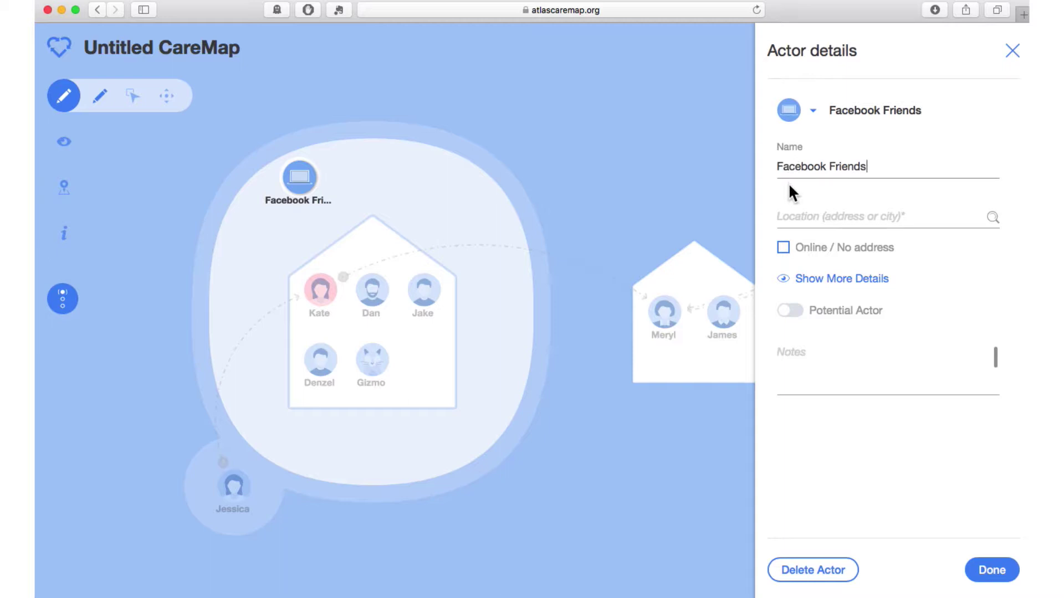
{"action": "left_click", "coordinate": [783, 247]}
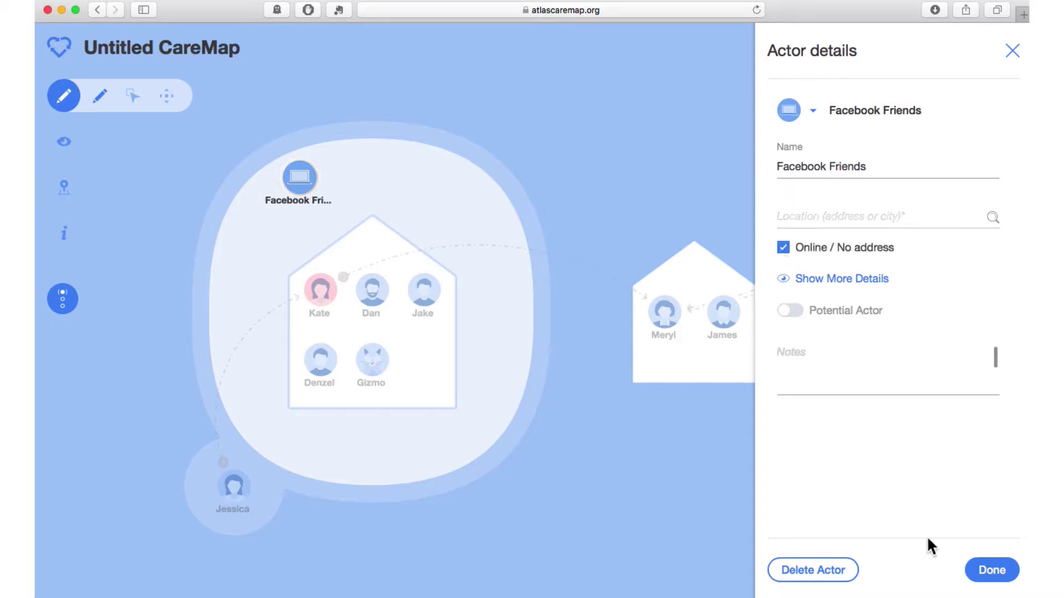
{"action": "left_click", "coordinate": [989, 574]}
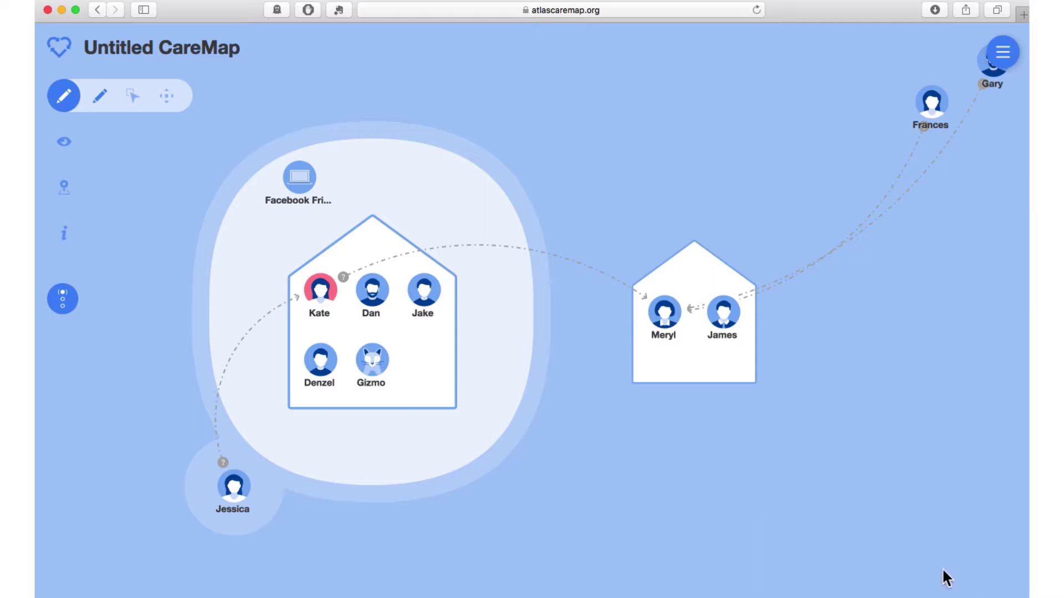
Set the relationship to Daughter on the link from the caregiver to the care recipient
{"action": "left_click", "coordinate": [500, 248]}
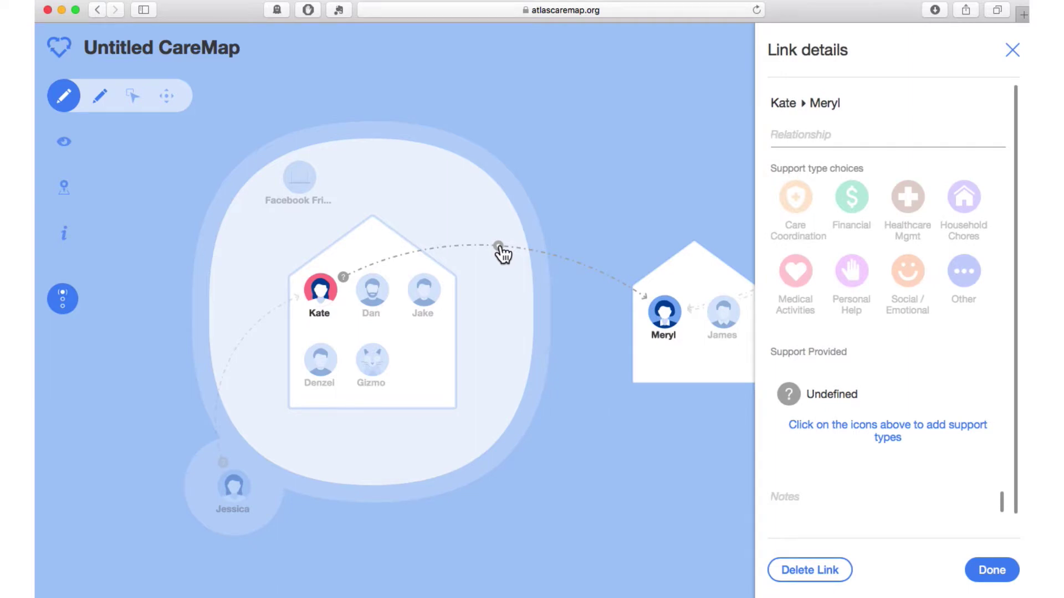
{"action": "left_click", "coordinate": [802, 135]}
{"action": "type", "text": "Daughter"}
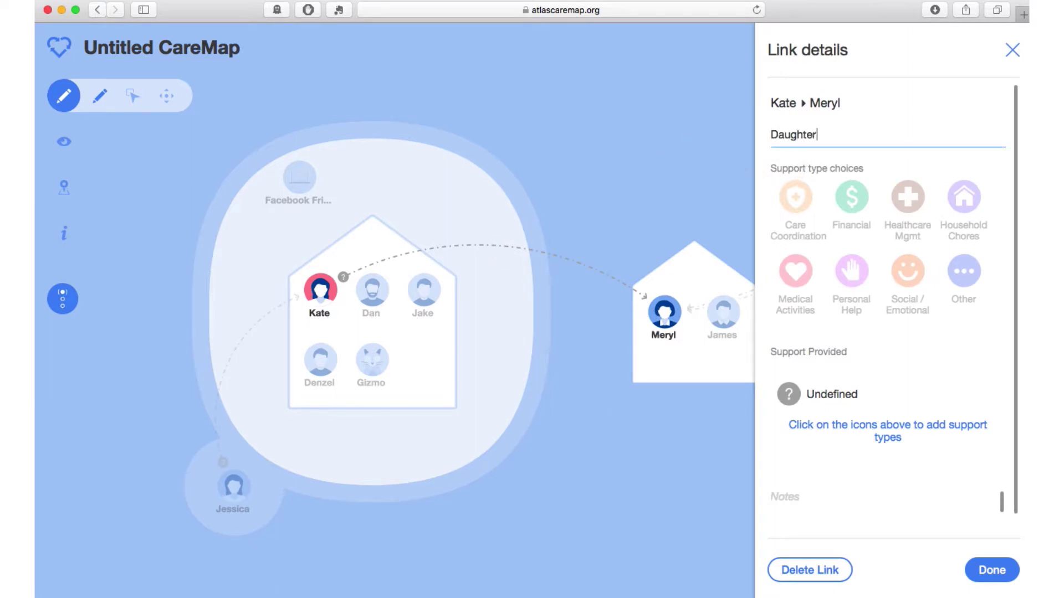
Add daily Social / Emotional and occasional Healthcare Mgmt support to the link from the caregiver to the care recipient
{"action": "left_click", "coordinate": [911, 278]}
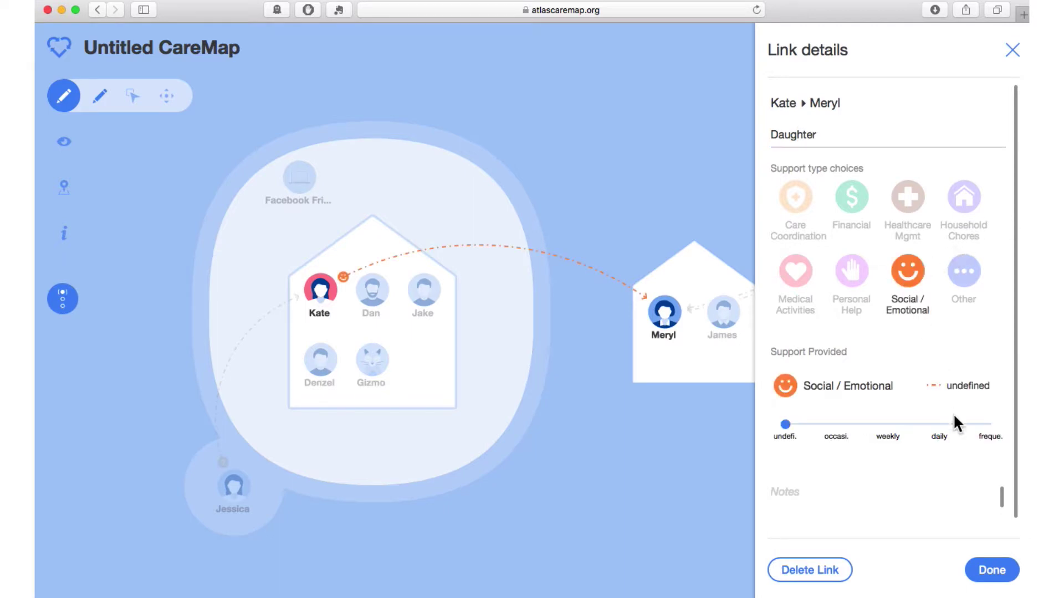
{"action": "left_click", "coordinate": [940, 425]}
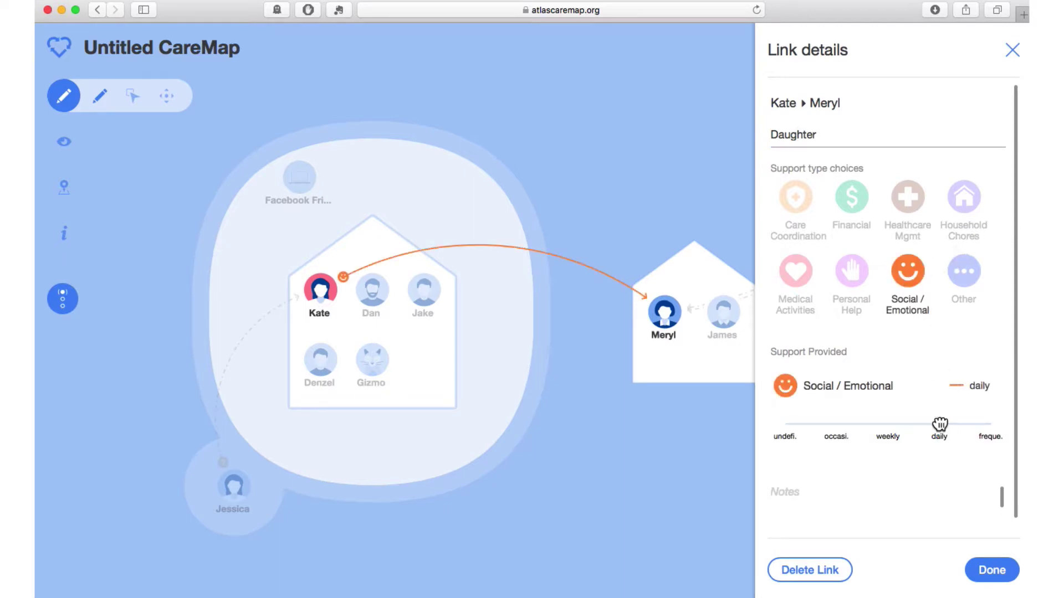
{"action": "left_click", "coordinate": [911, 205]}
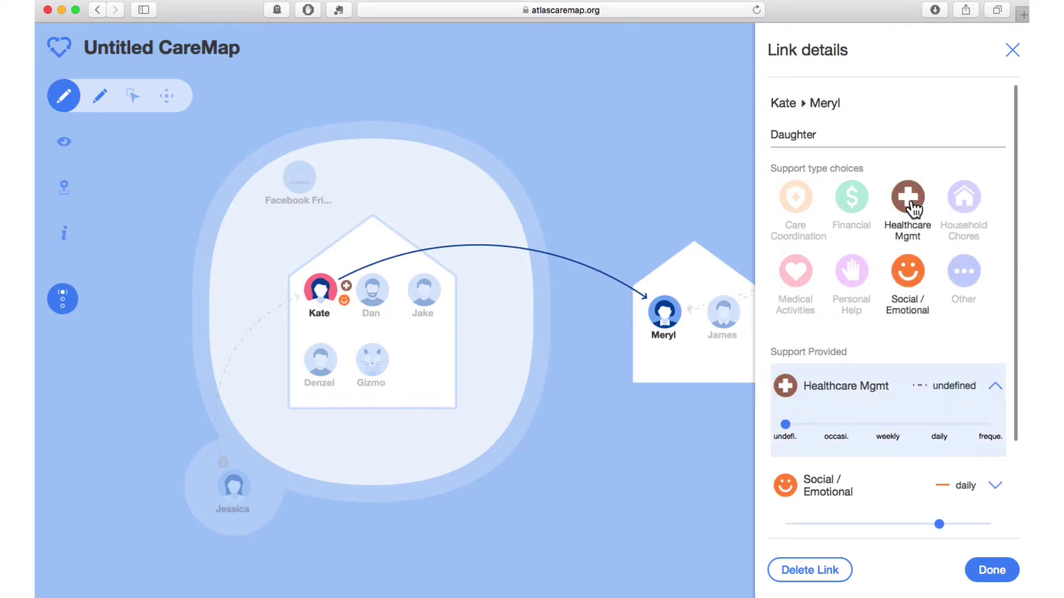
{"action": "left_click", "coordinate": [836, 424]}
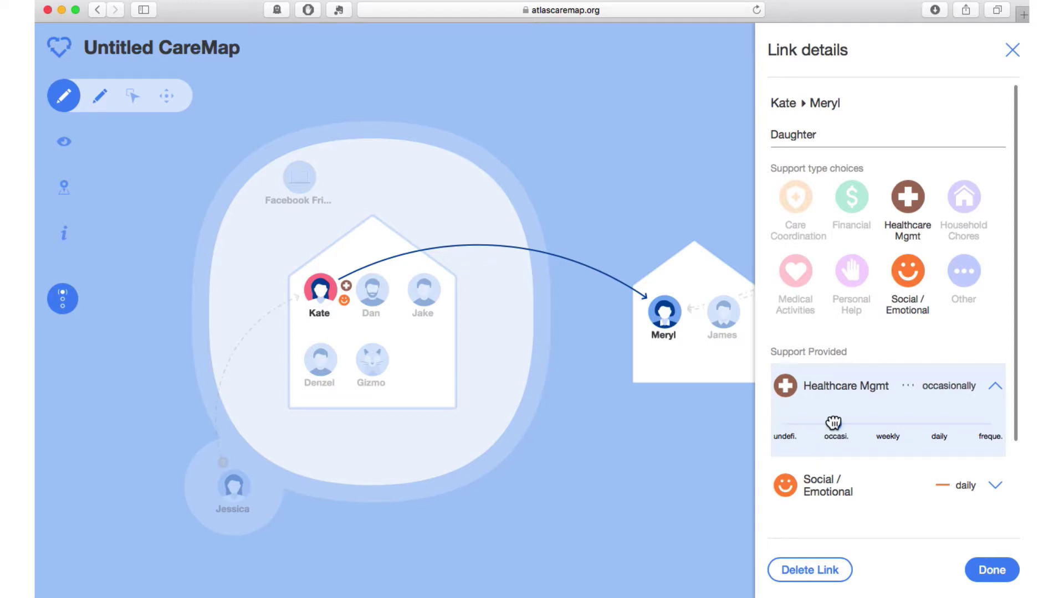
Add Medical Activities, Household Chores and Personal Help to the same link, each provided occasionally, and save the link details
{"action": "left_click", "coordinate": [794, 283]}
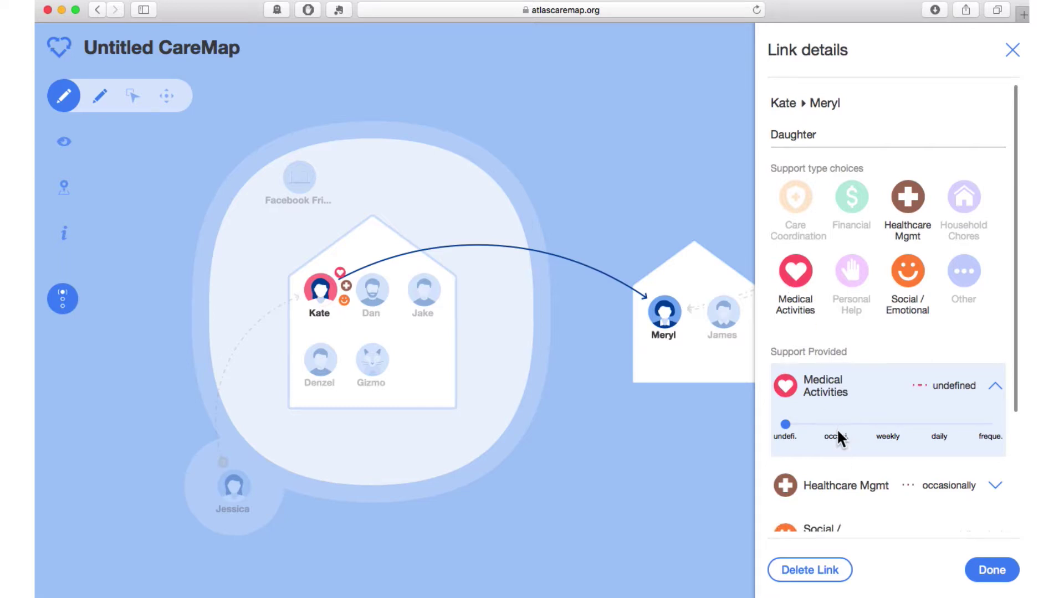
{"action": "left_click", "coordinate": [836, 430]}
{"action": "left_click", "coordinate": [961, 214]}
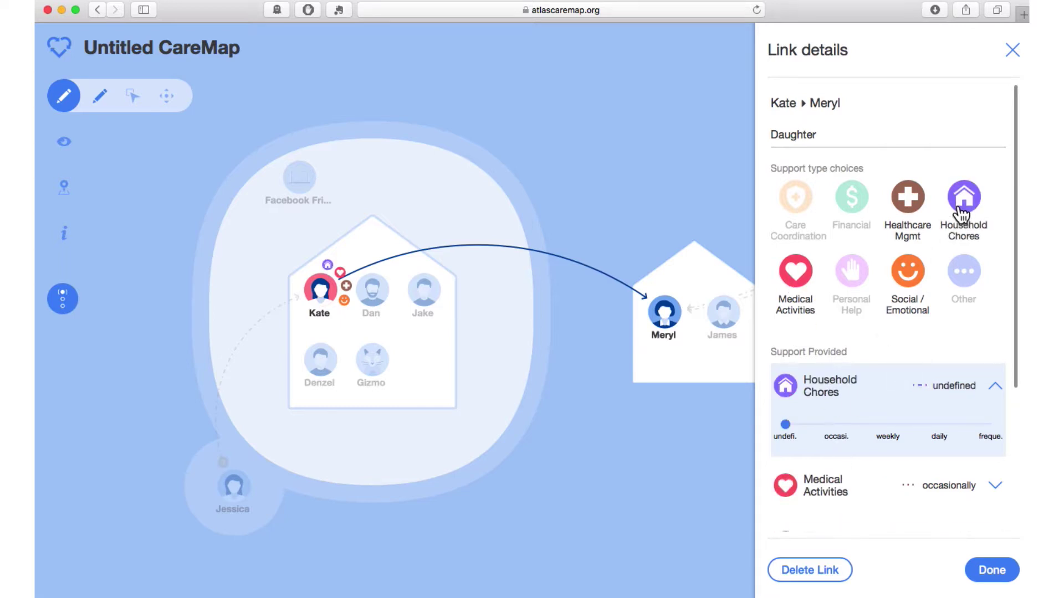
{"action": "left_click", "coordinate": [830, 422]}
{"action": "left_click", "coordinate": [860, 279]}
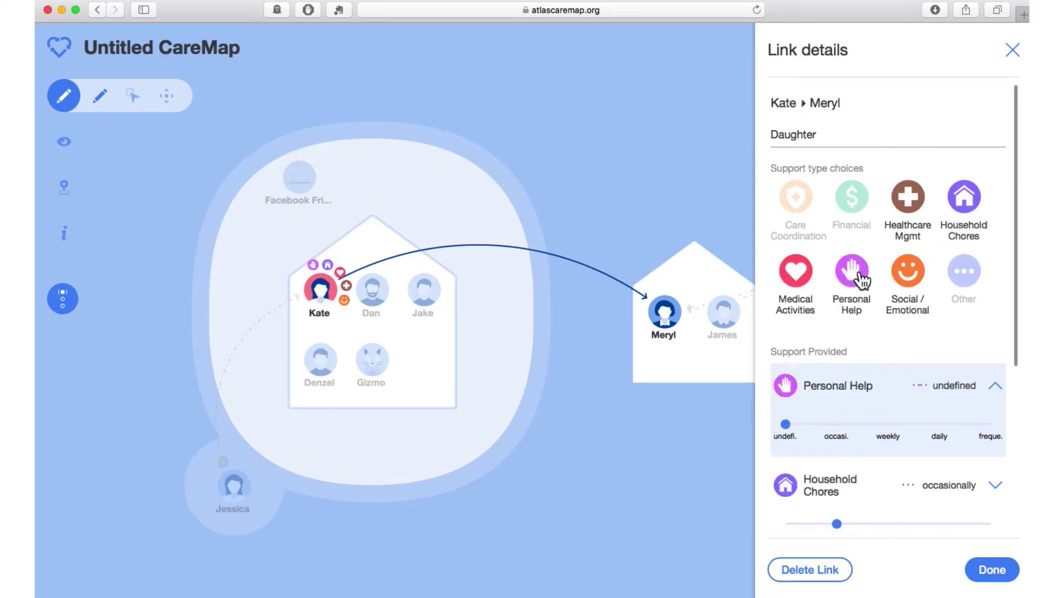
{"action": "left_click", "coordinate": [836, 430]}
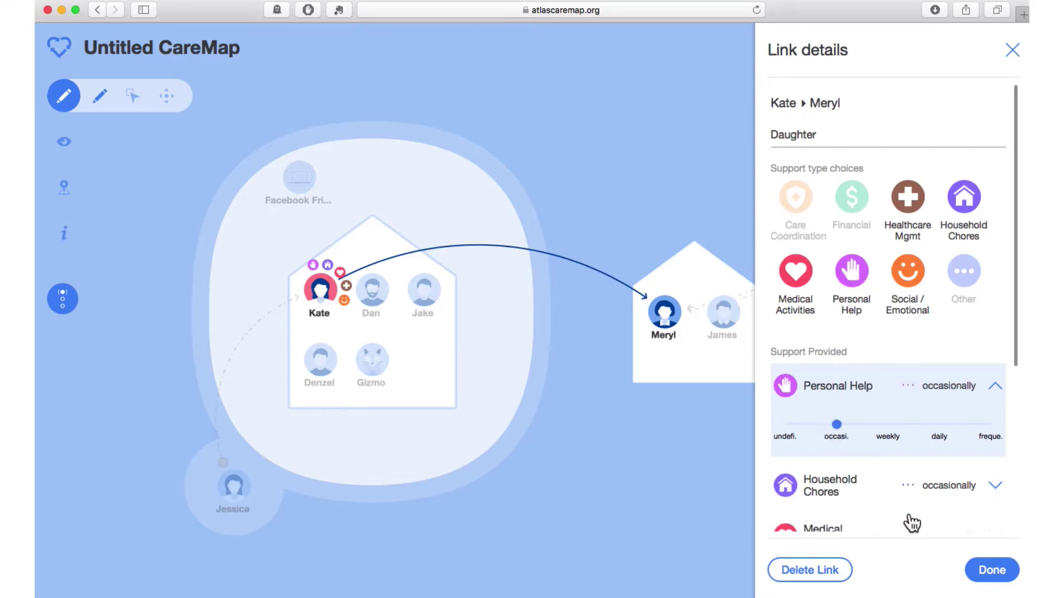
{"action": "left_click", "coordinate": [991, 570]}
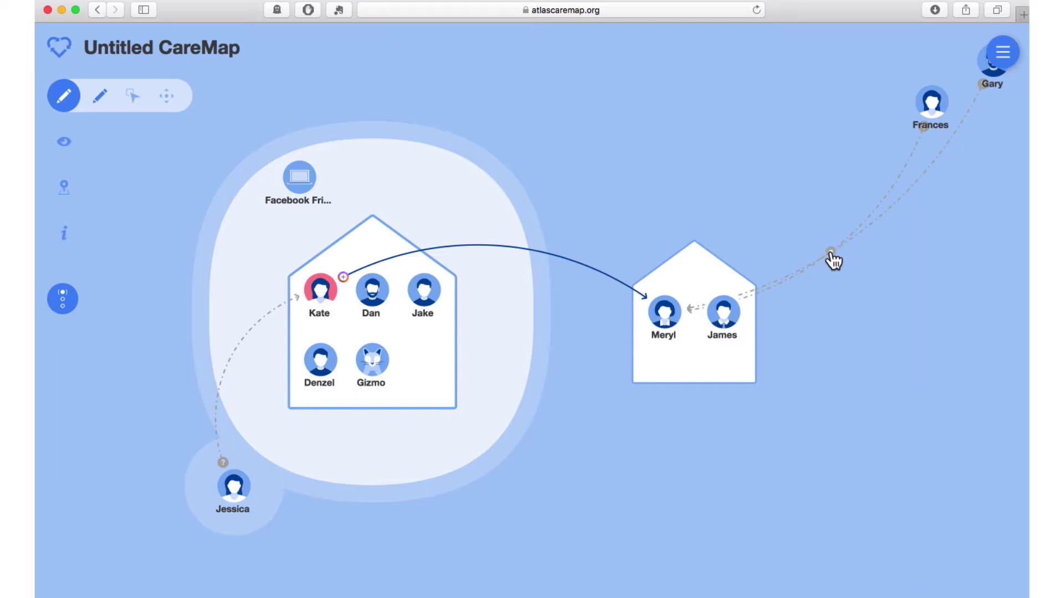
Set the relationship to Daughter on the link from the distant female carer to the care recipient
{"action": "left_click", "coordinate": [839, 253]}
{"action": "left_click", "coordinate": [803, 135]}
{"action": "type", "text": "Daughter"}
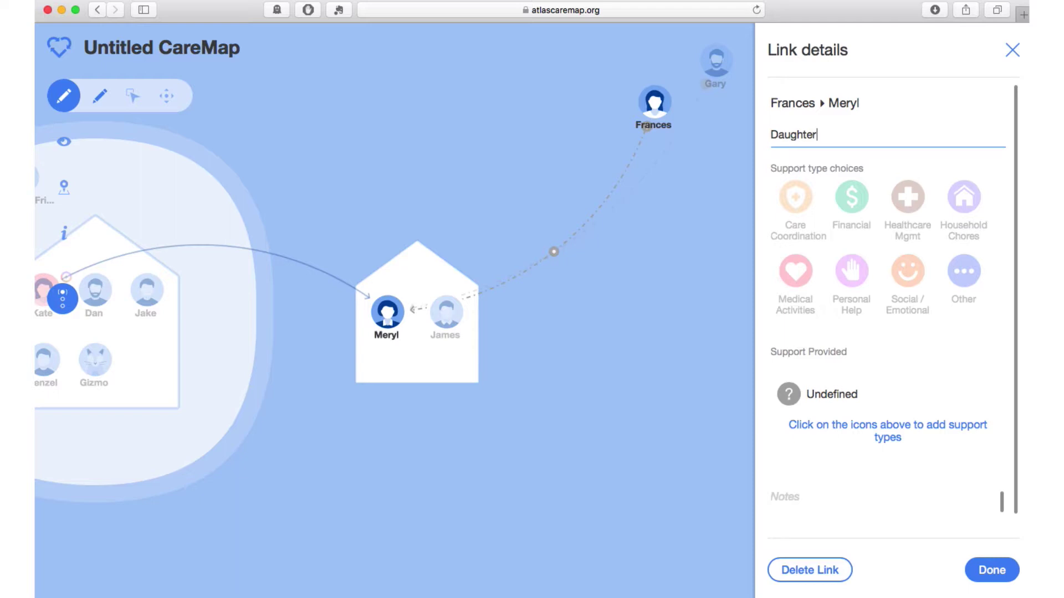
Add occasional Care Coordination, weekly Financial and weekly Household Chores support to the distant daughter's link
{"action": "left_click", "coordinate": [802, 214]}
{"action": "left_click", "coordinate": [833, 425]}
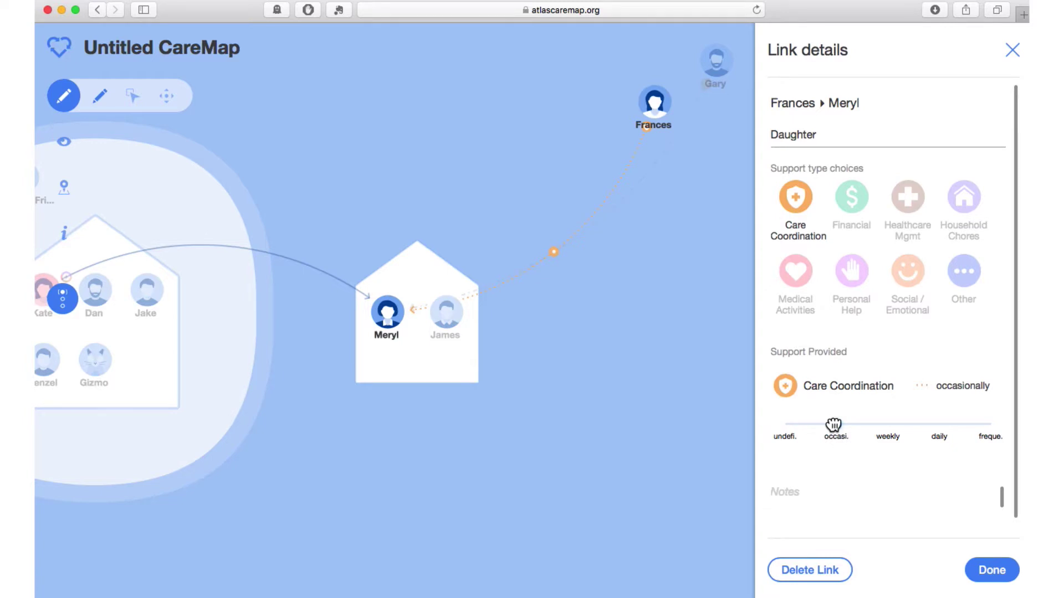
{"action": "left_click", "coordinate": [854, 215]}
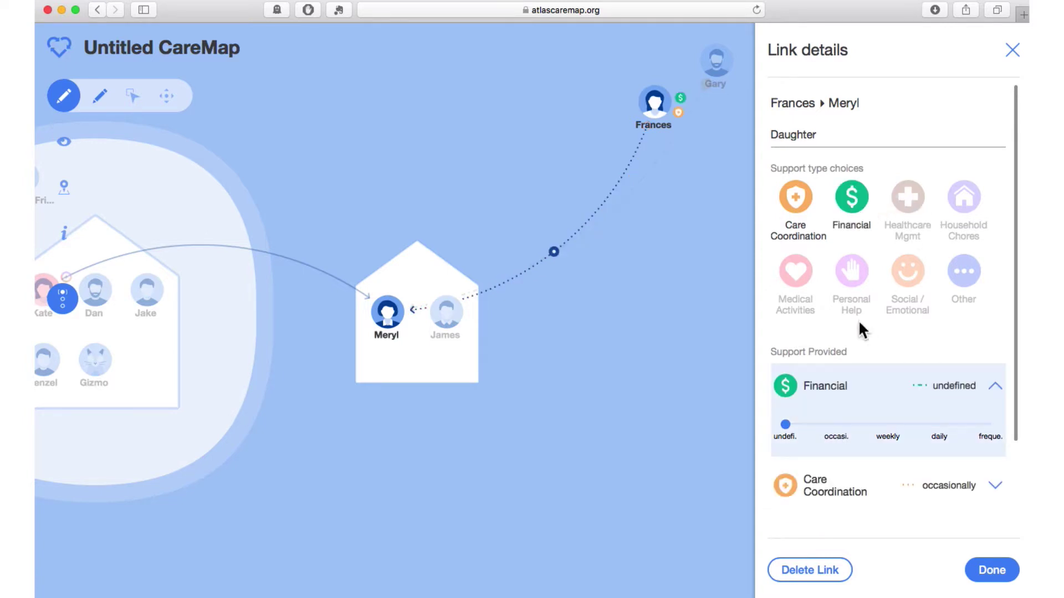
{"action": "left_click", "coordinate": [878, 427]}
{"action": "left_click", "coordinate": [966, 216]}
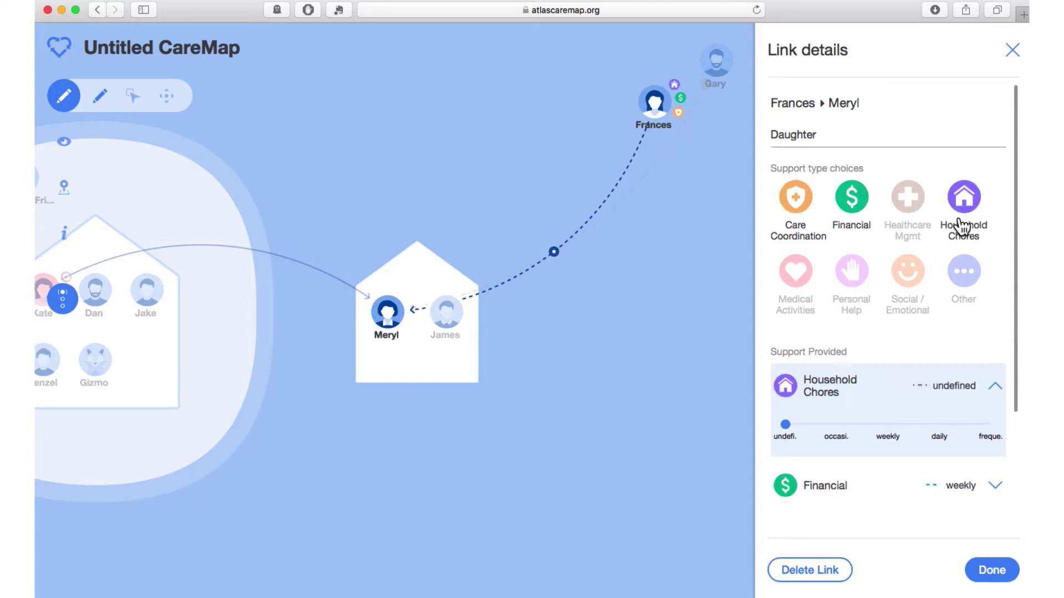
{"action": "left_click", "coordinate": [879, 420]}
Add daily Medical Activities and frequent Social / Emotional support to the distant daughter's link and save it
{"action": "left_click", "coordinate": [798, 274]}
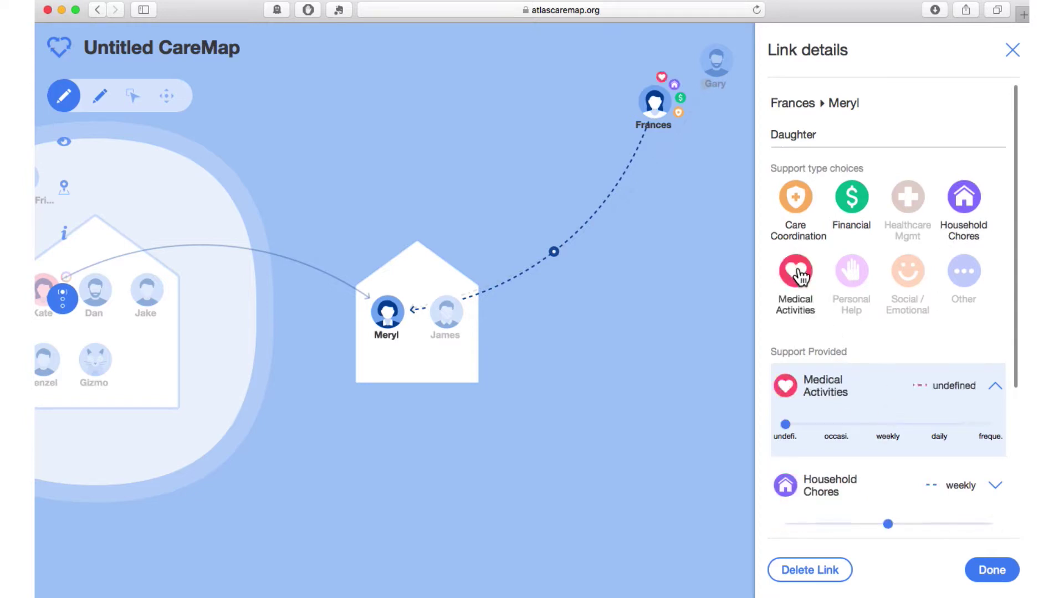
{"action": "left_click", "coordinate": [938, 426]}
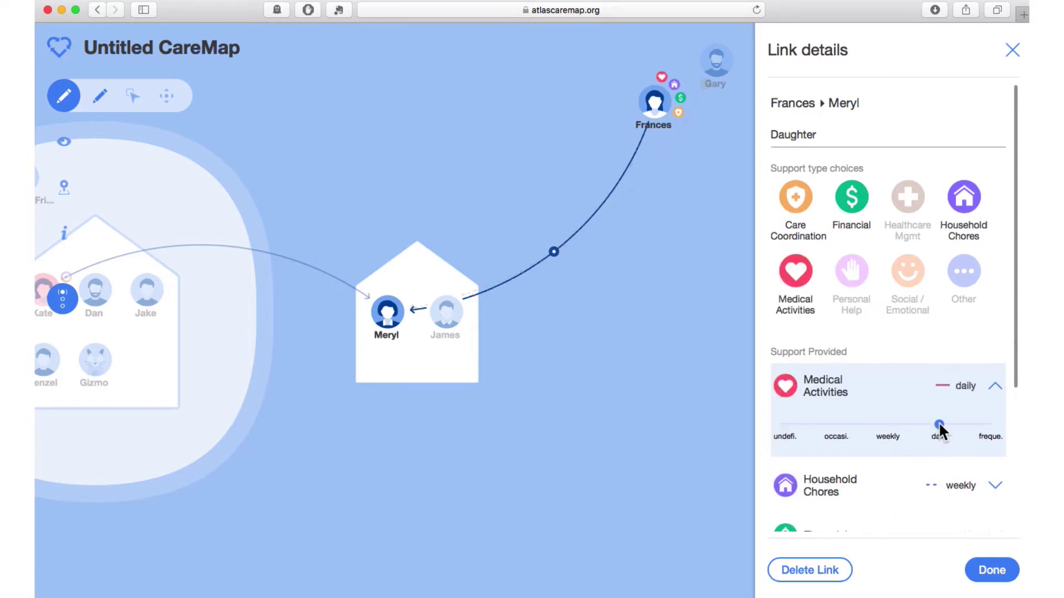
{"action": "left_click", "coordinate": [914, 282]}
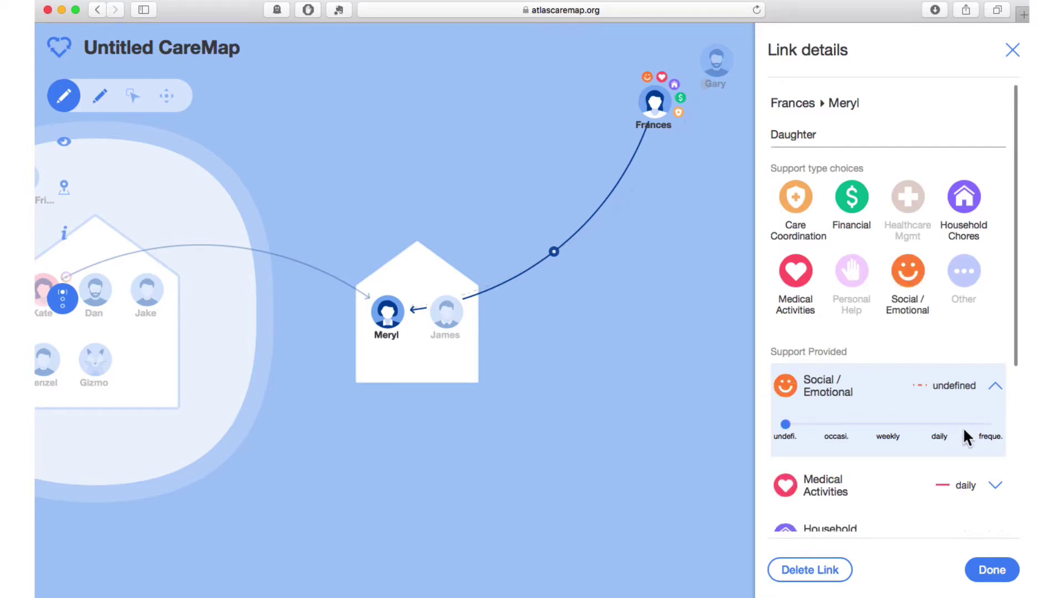
{"action": "left_click", "coordinate": [986, 424]}
{"action": "left_click", "coordinate": [987, 571]}
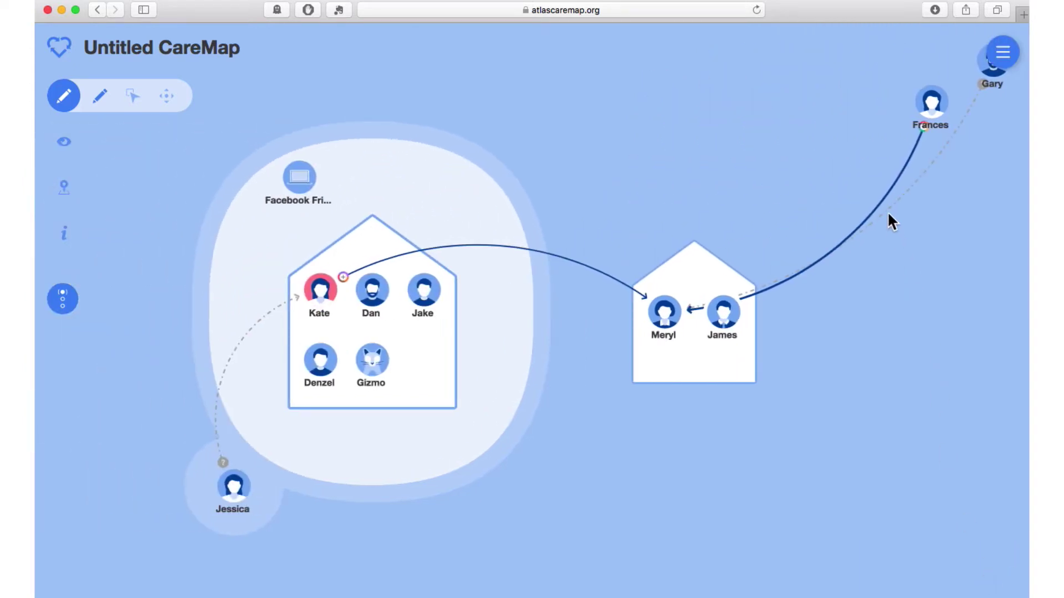
Set the distant male carer's link to the care recipient to Son with weekly Social / Emotional support and save it
{"action": "left_click", "coordinate": [866, 229]}
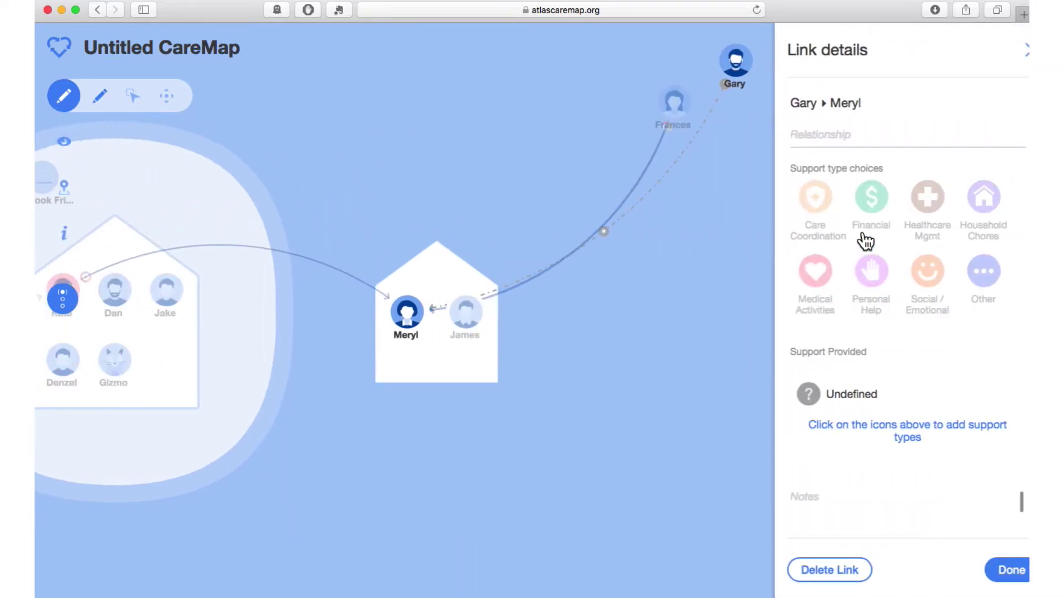
{"action": "type", "text": "Son"}
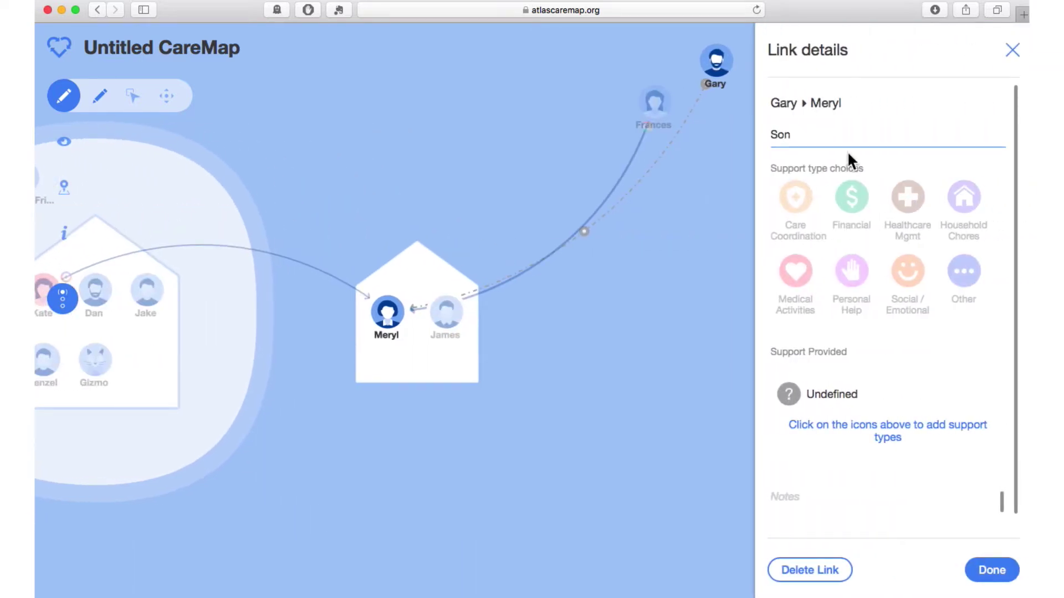
{"action": "left_click", "coordinate": [908, 274]}
{"action": "left_click", "coordinate": [888, 425]}
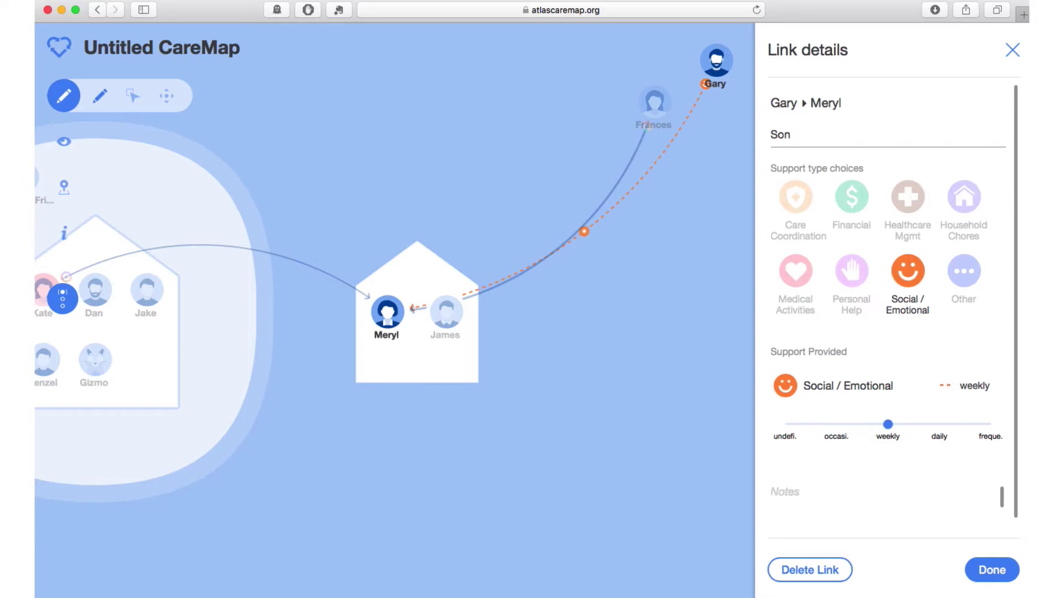
{"action": "left_click", "coordinate": [997, 569]}
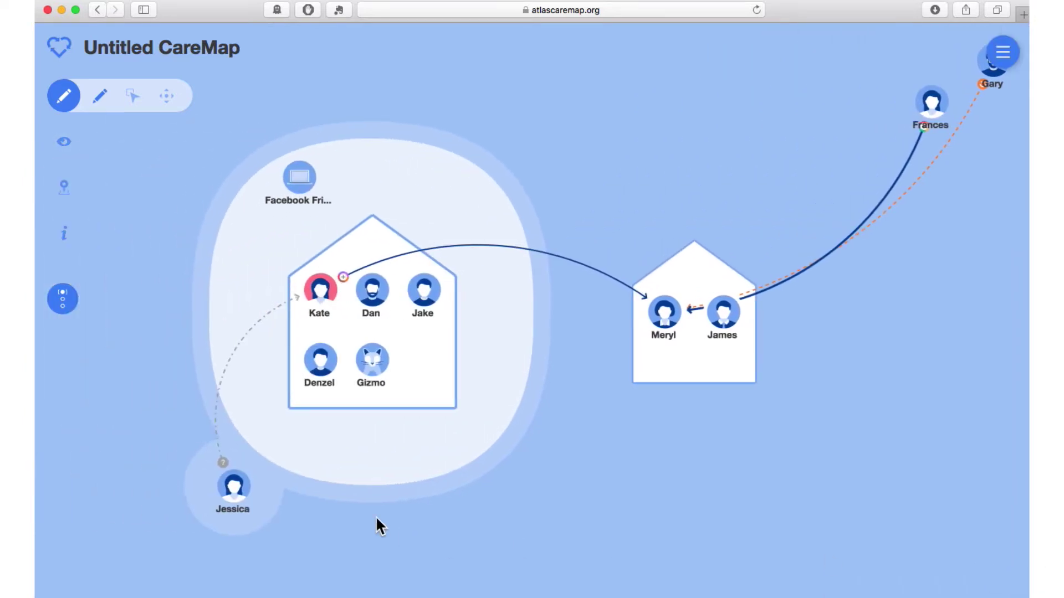
Set the link from the carer below the caregiver's household to Sister with frequent Social / Emotional support and save it
{"action": "left_click", "coordinate": [230, 368]}
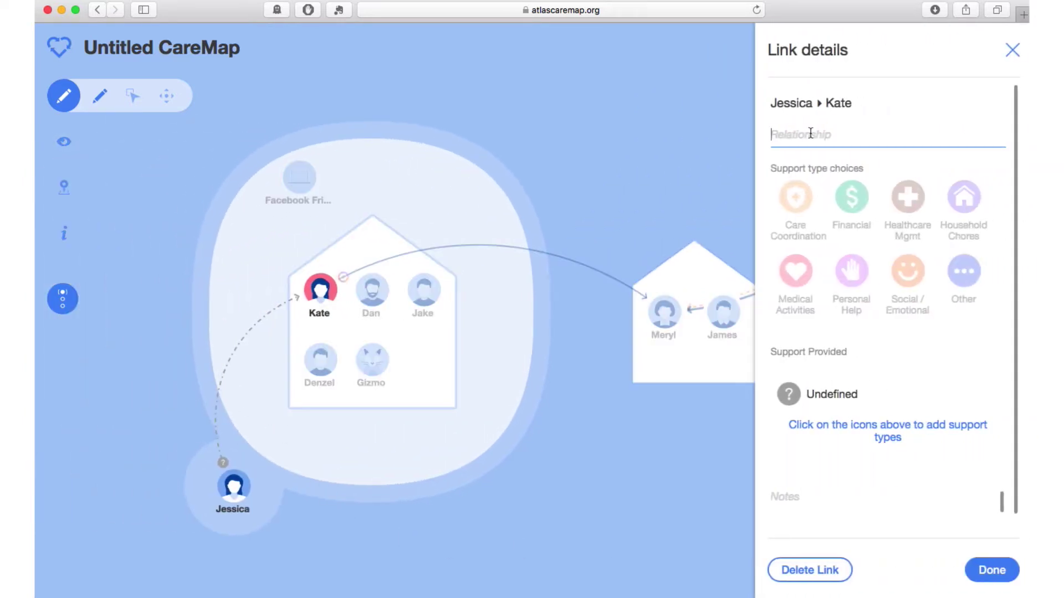
{"action": "type", "text": "Sister"}
{"action": "left_click", "coordinate": [909, 280]}
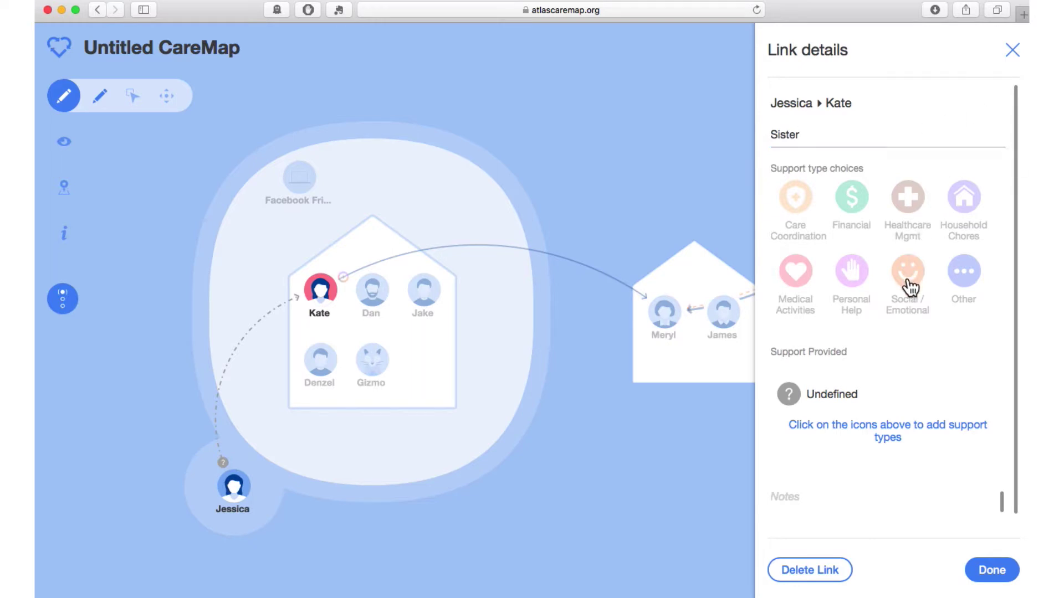
{"action": "left_click", "coordinate": [987, 424]}
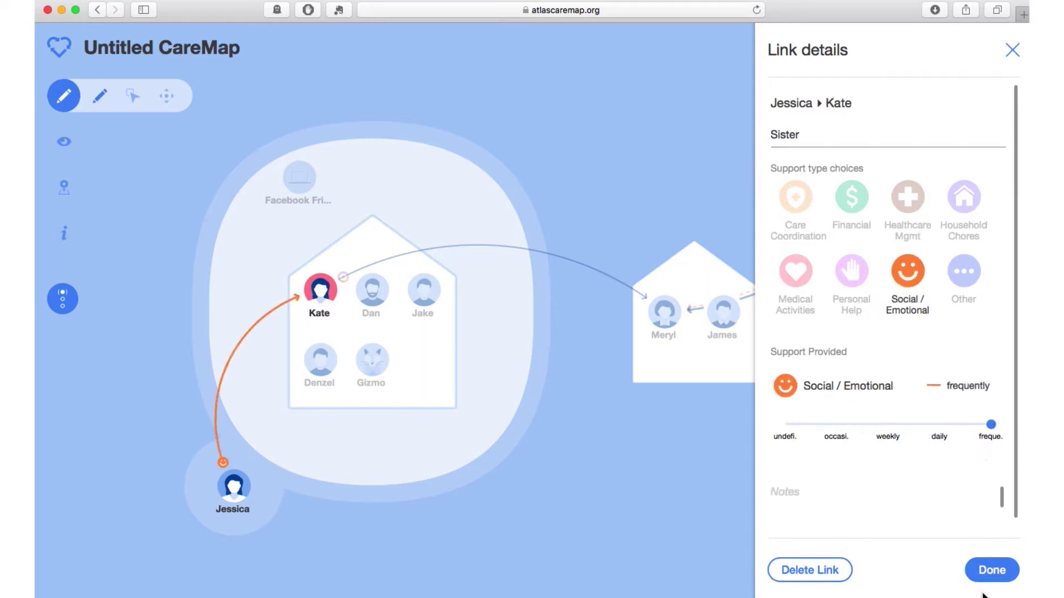
{"action": "left_click", "coordinate": [991, 571]}
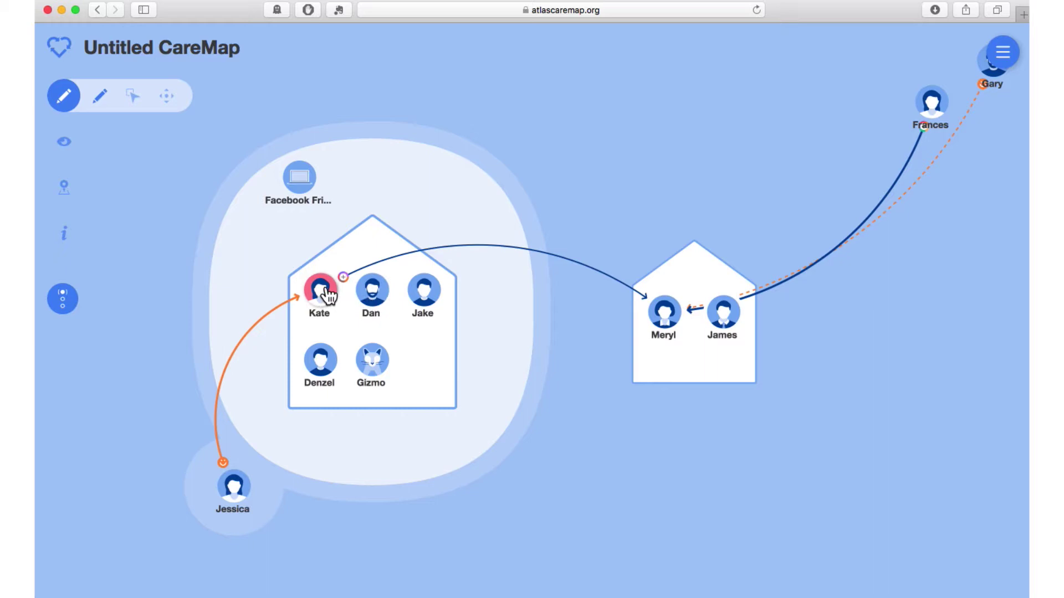
Link the caregiver to the last Actor in her household's upper row and set the relationship to Mother
{"action": "left_click_drag", "start_coordinate": [329, 295], "coordinate": [424, 299]}
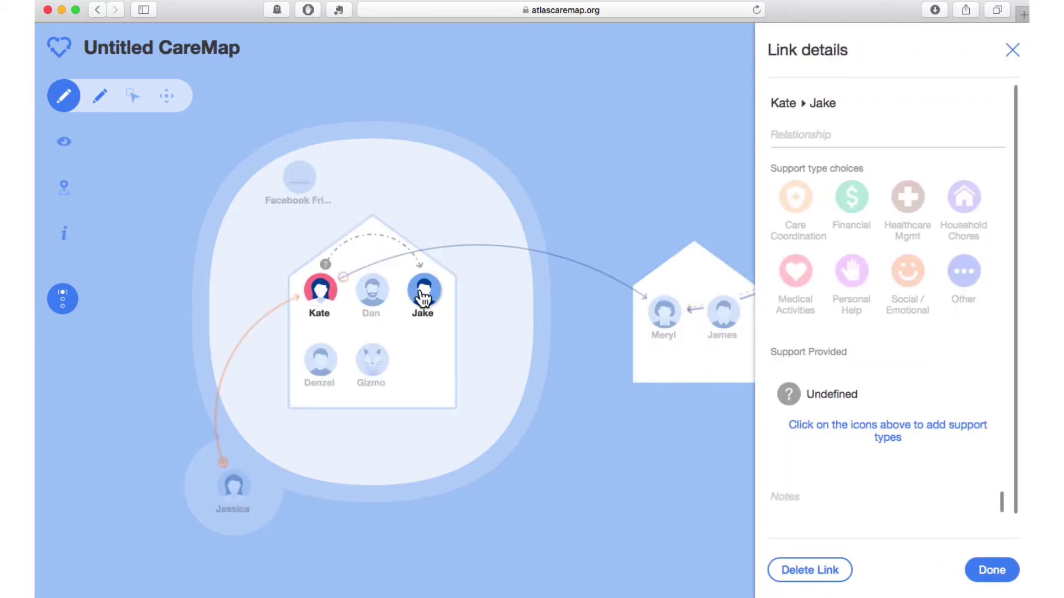
{"action": "left_click", "coordinate": [811, 138]}
{"action": "type", "text": "Mother"}
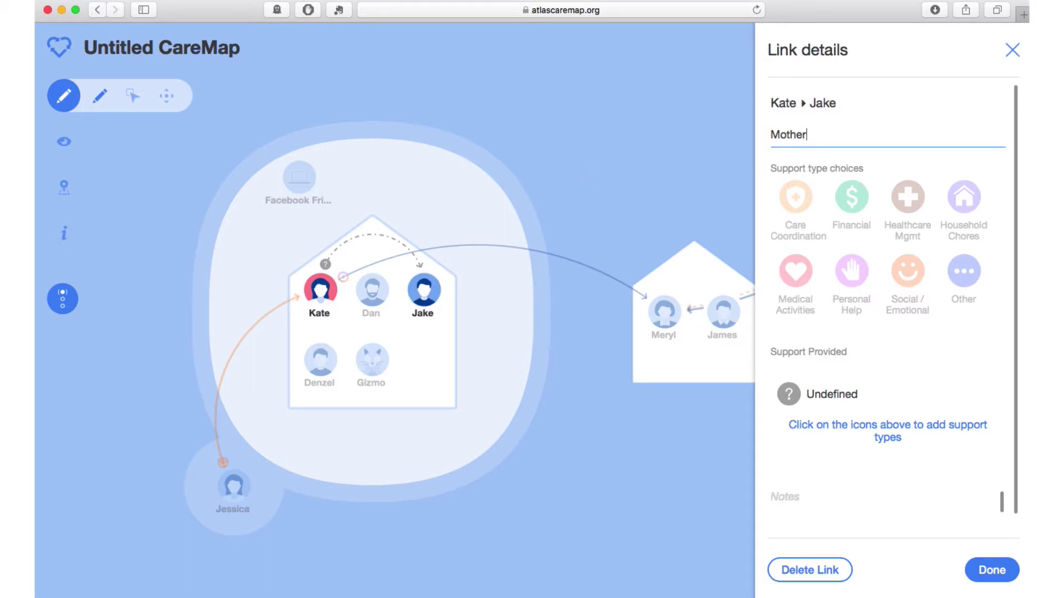
Add weekly Care Coordination, weekly Financial and daily Healthcare Mgmt support to the Mother link
{"action": "left_click", "coordinate": [798, 206]}
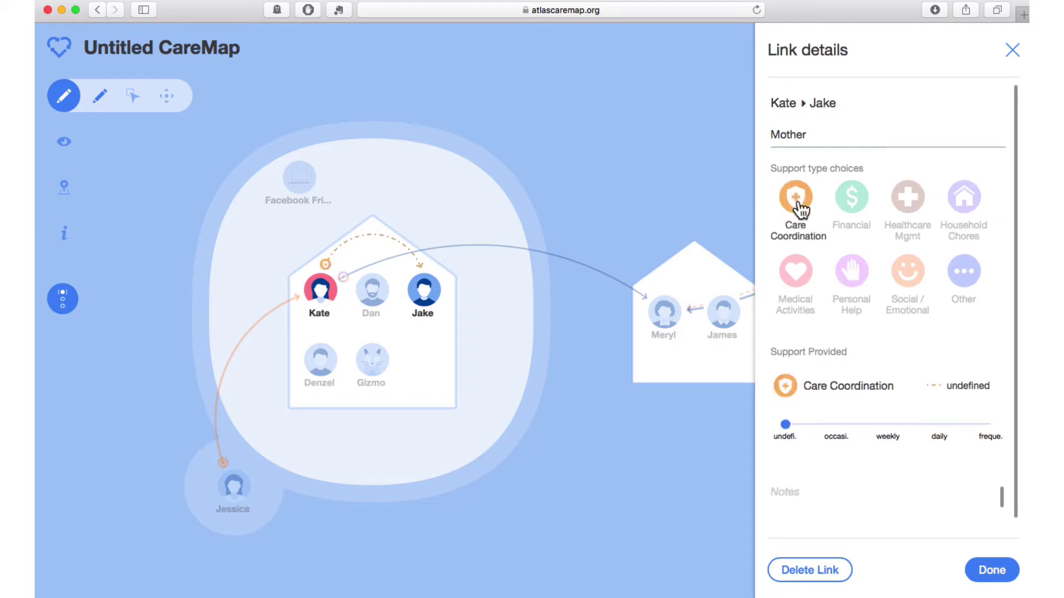
{"action": "left_click", "coordinate": [886, 425]}
{"action": "left_click", "coordinate": [853, 202]}
{"action": "left_click", "coordinate": [888, 425]}
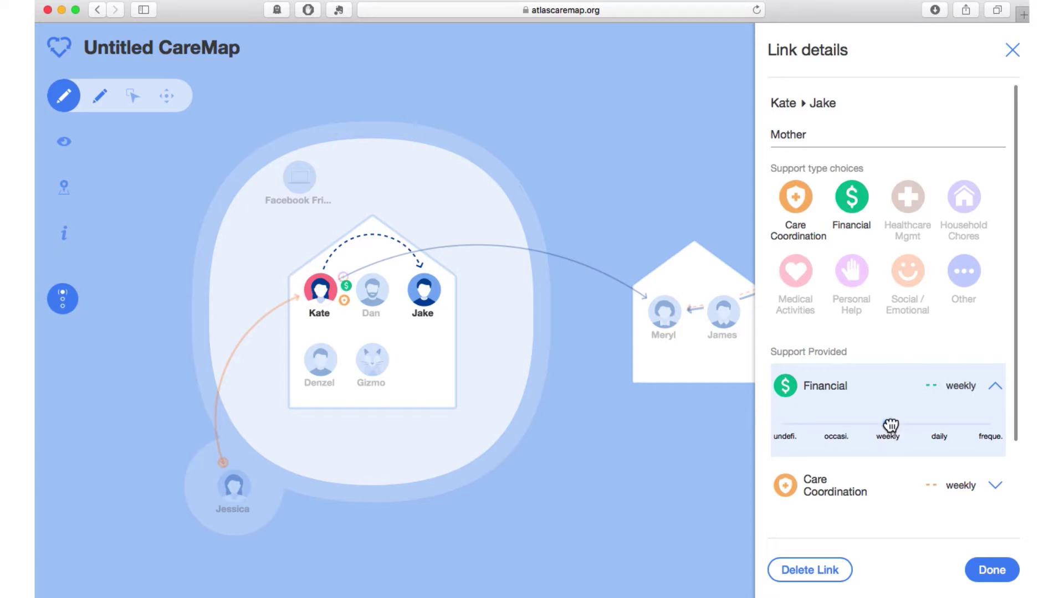
{"action": "left_click", "coordinate": [909, 201]}
{"action": "left_click", "coordinate": [939, 425]}
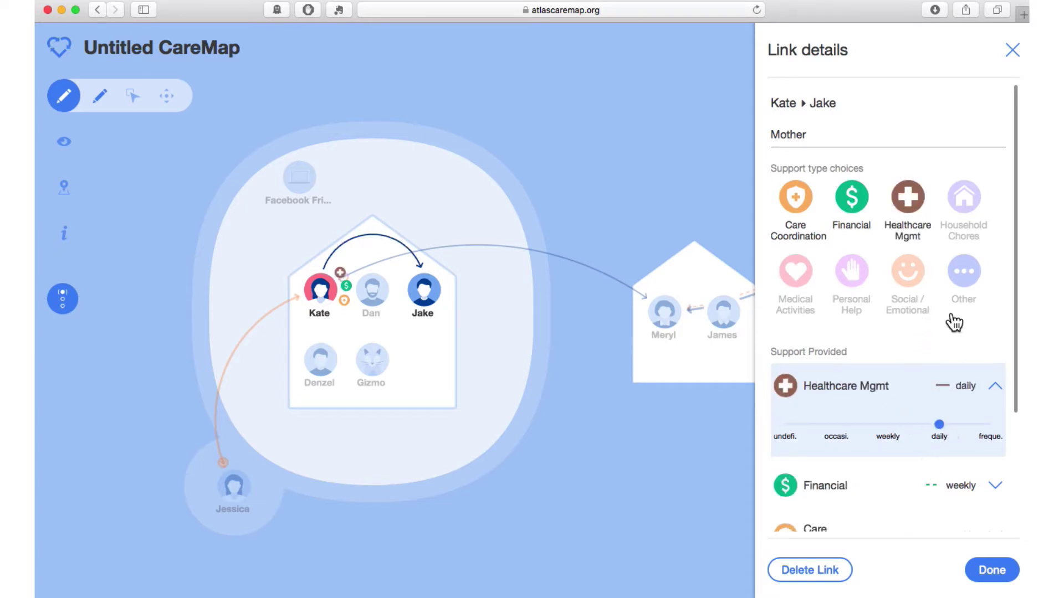
Add Household Chores, Personal Help, Medical Activities and Social / Emotional support to the Mother link, all provided frequently, and save it
{"action": "left_click", "coordinate": [964, 198]}
{"action": "left_click", "coordinate": [984, 425]}
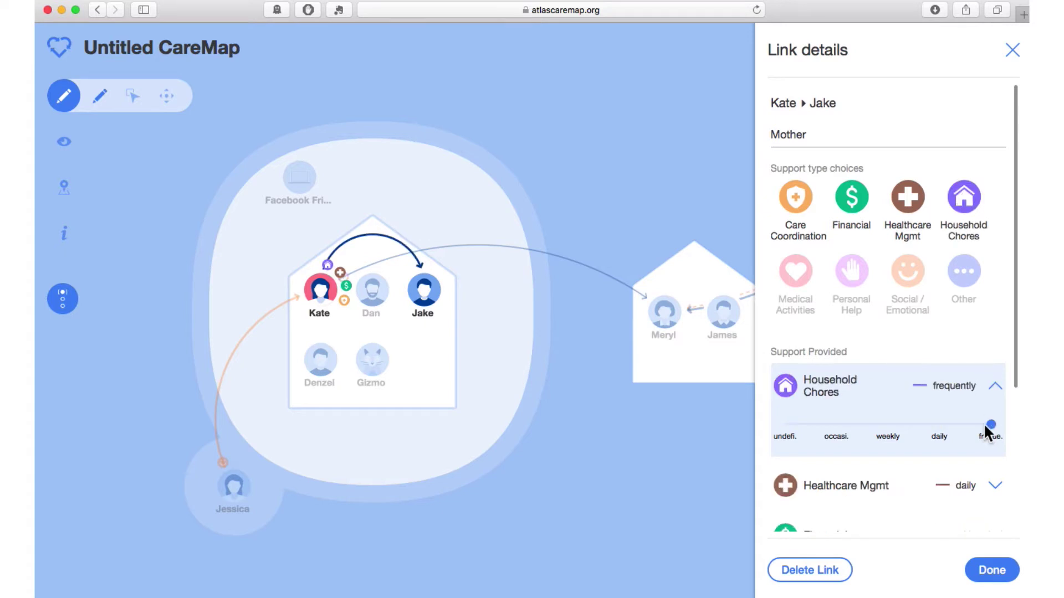
{"action": "left_click", "coordinate": [853, 274]}
{"action": "left_click", "coordinate": [990, 424]}
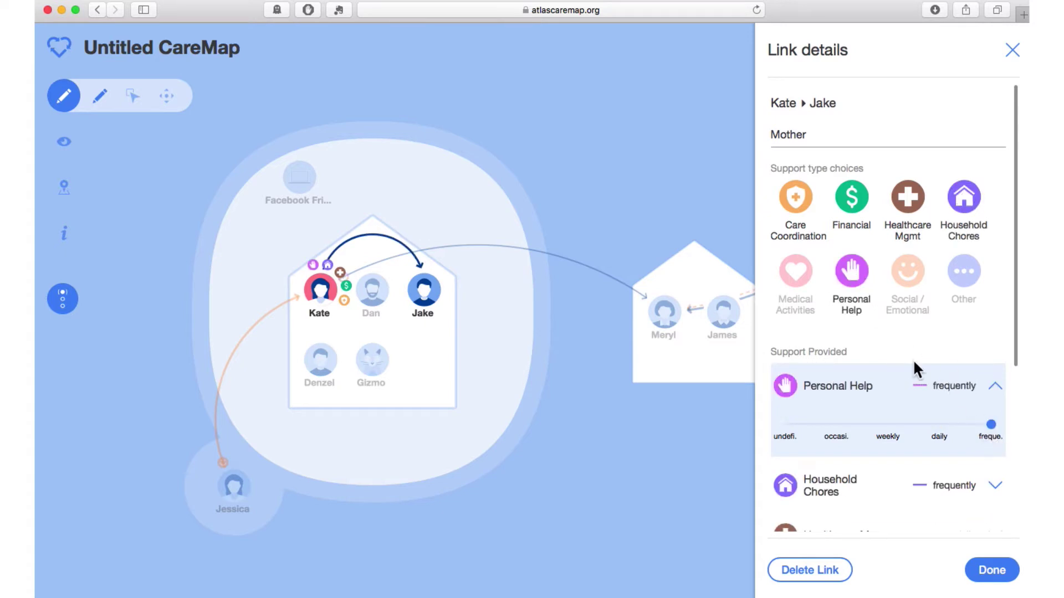
{"action": "left_click", "coordinate": [795, 271]}
{"action": "left_click", "coordinate": [990, 426]}
{"action": "left_click", "coordinate": [907, 272]}
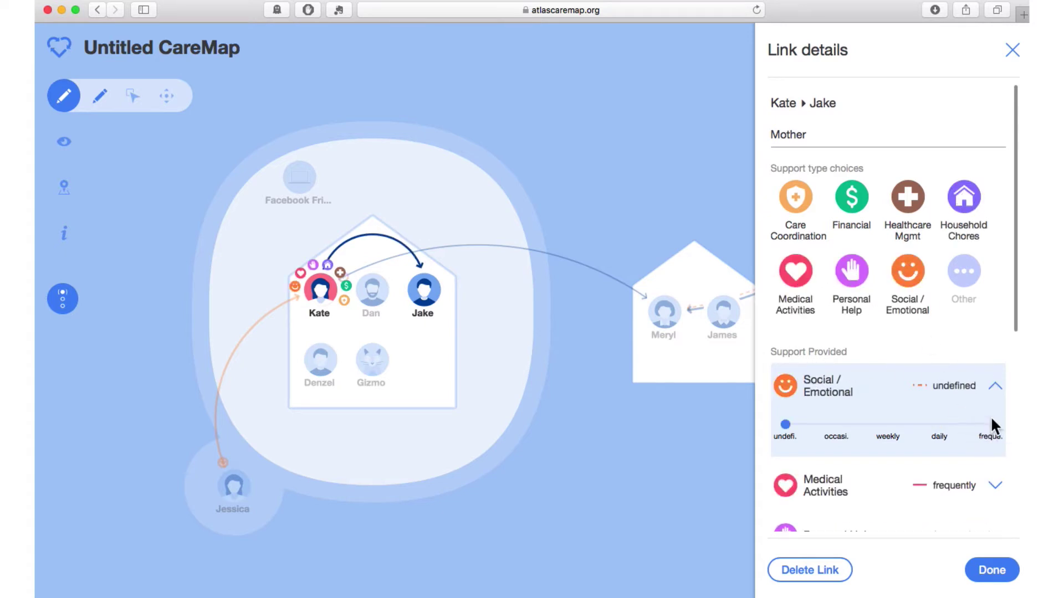
{"action": "left_click", "coordinate": [991, 426]}
{"action": "left_click", "coordinate": [991, 571]}
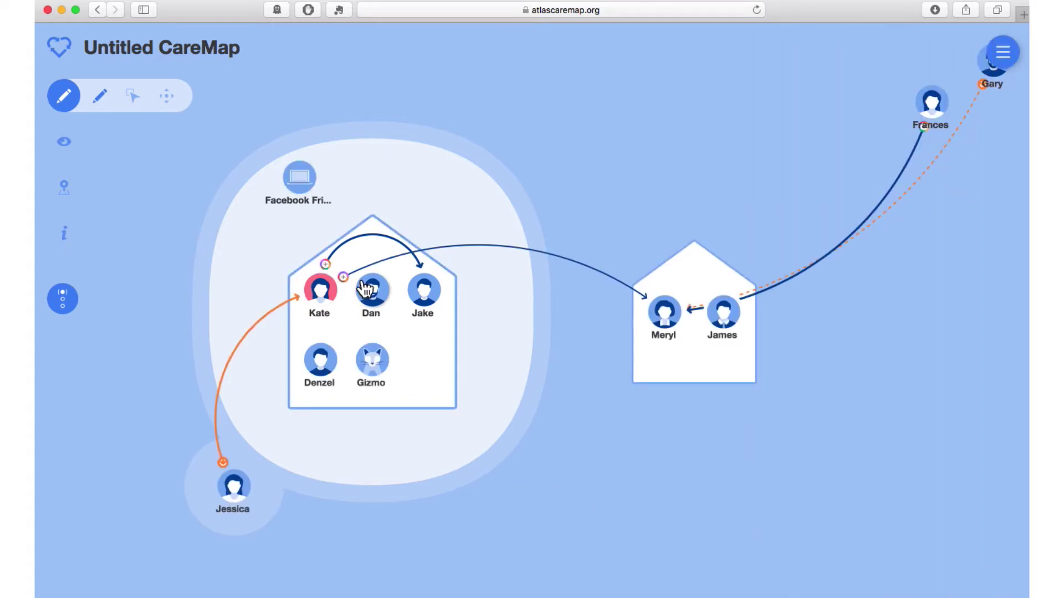
Link the middle Actor in the upper row of the caregiver's household to the last Actor in that row, with relationship Father
{"action": "left_click_drag", "start_coordinate": [370, 288], "coordinate": [430, 302]}
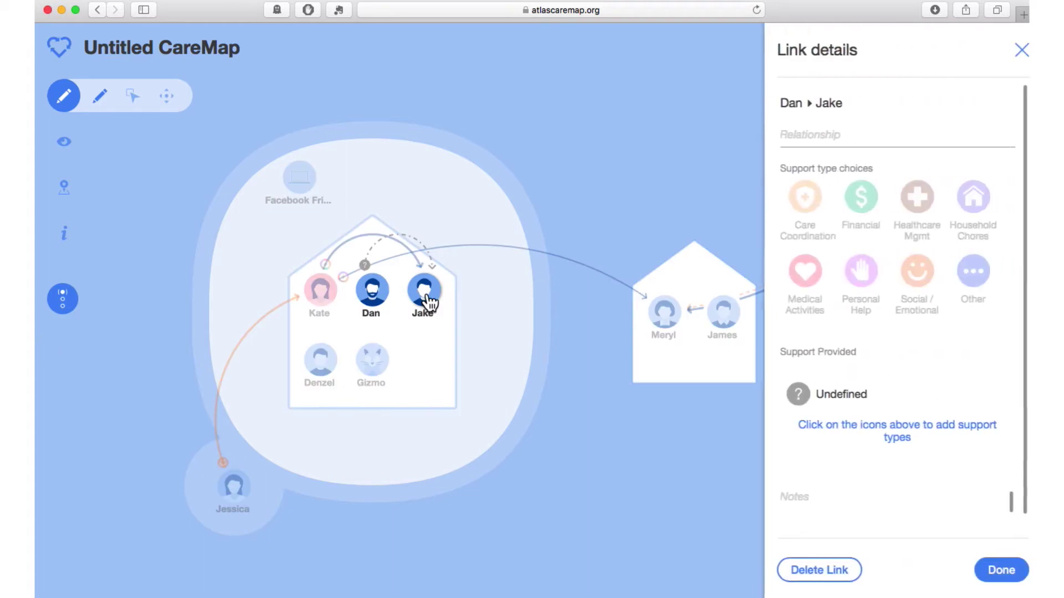
{"action": "left_click", "coordinate": [826, 140]}
{"action": "type", "text": "Father"}
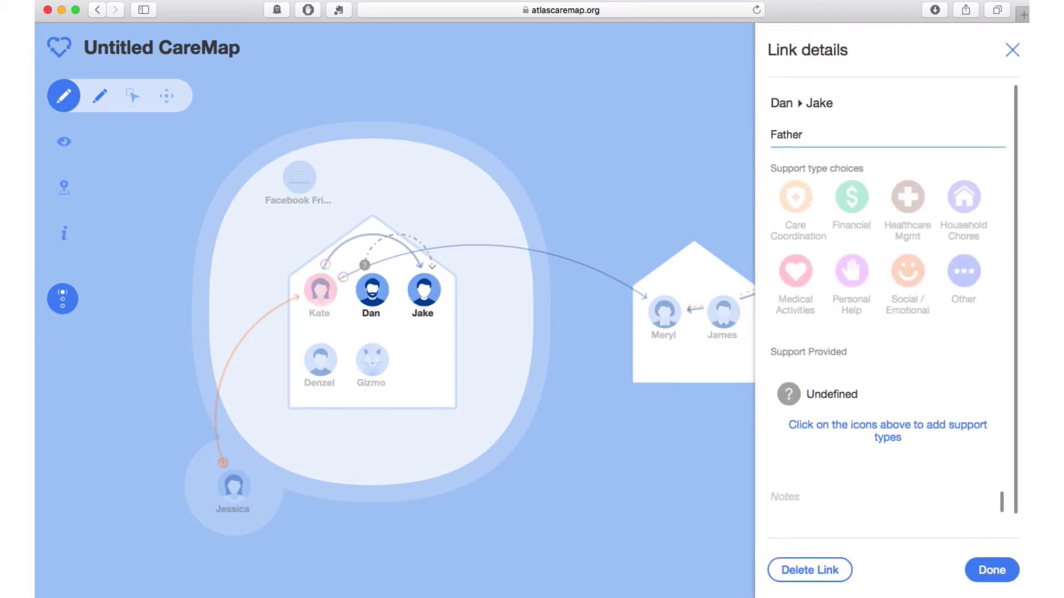
Add daily Medical Activities, Personal Help and Social / Emotional support to the Father link and save it
{"action": "left_click", "coordinate": [796, 271]}
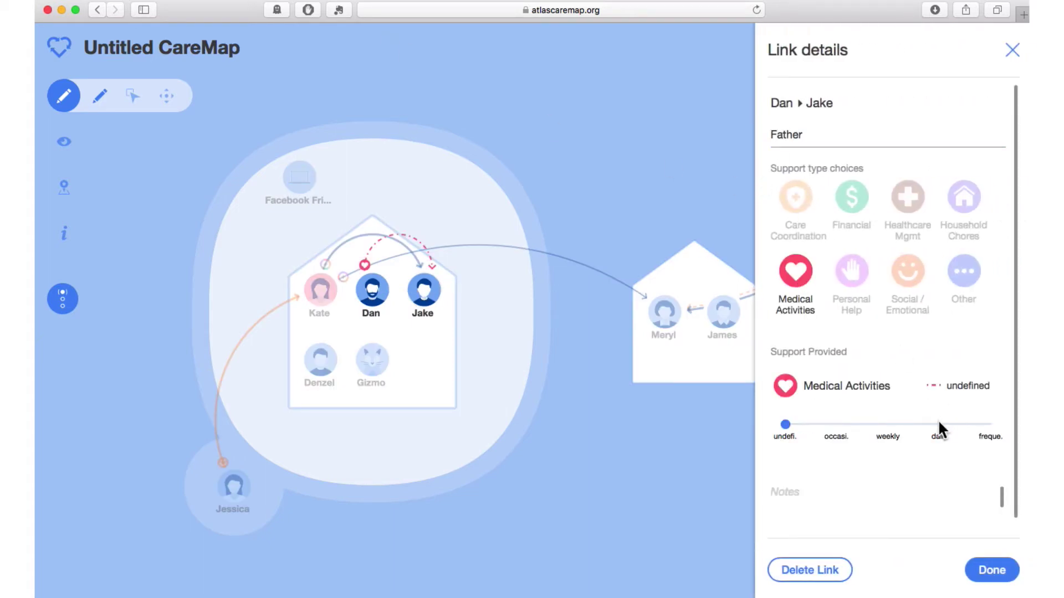
{"action": "left_click", "coordinate": [939, 424]}
{"action": "left_click", "coordinate": [852, 272]}
{"action": "left_click", "coordinate": [948, 424]}
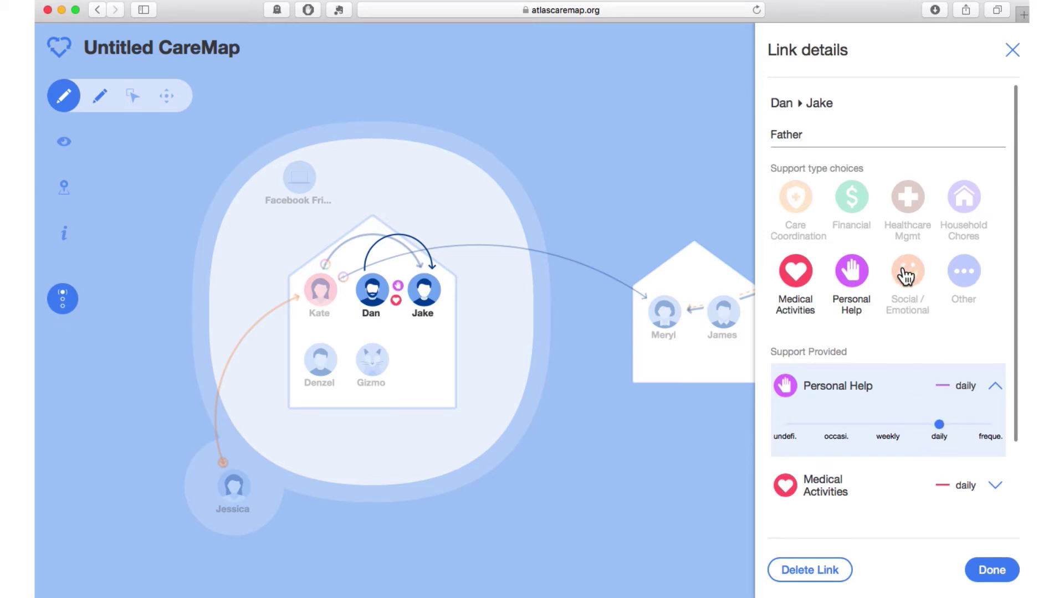
{"action": "left_click", "coordinate": [908, 271]}
{"action": "left_click", "coordinate": [938, 424]}
{"action": "left_click", "coordinate": [992, 571]}
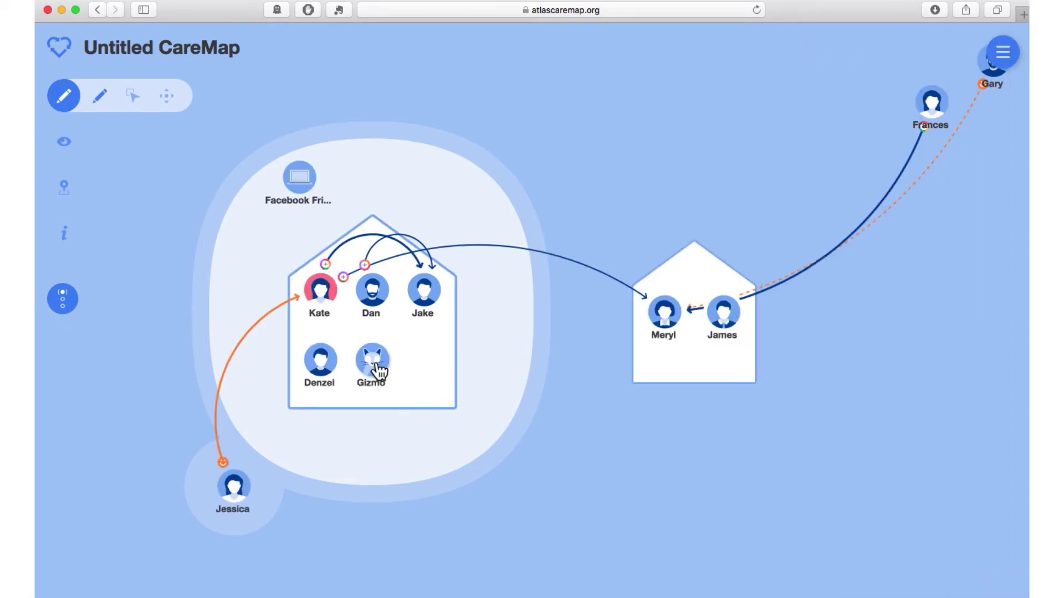
Link the household's cat to the last Actor in the upper row with frequent Social / Emotional support and save it
{"action": "left_click_drag", "start_coordinate": [402, 352], "coordinate": [426, 295]}
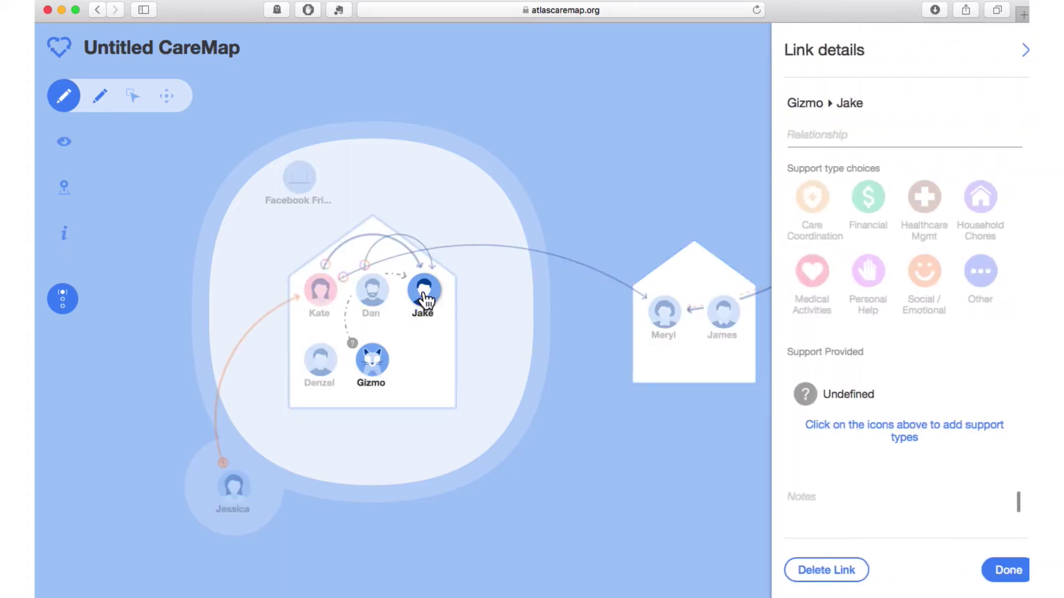
{"action": "left_click", "coordinate": [907, 273]}
{"action": "left_click", "coordinate": [983, 424]}
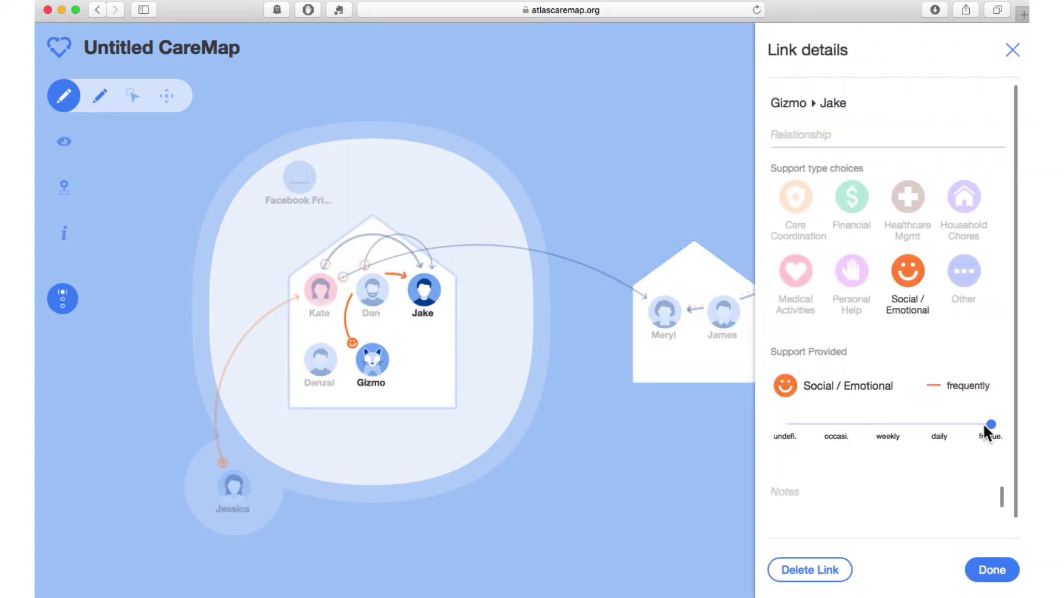
{"action": "left_click", "coordinate": [997, 573]}
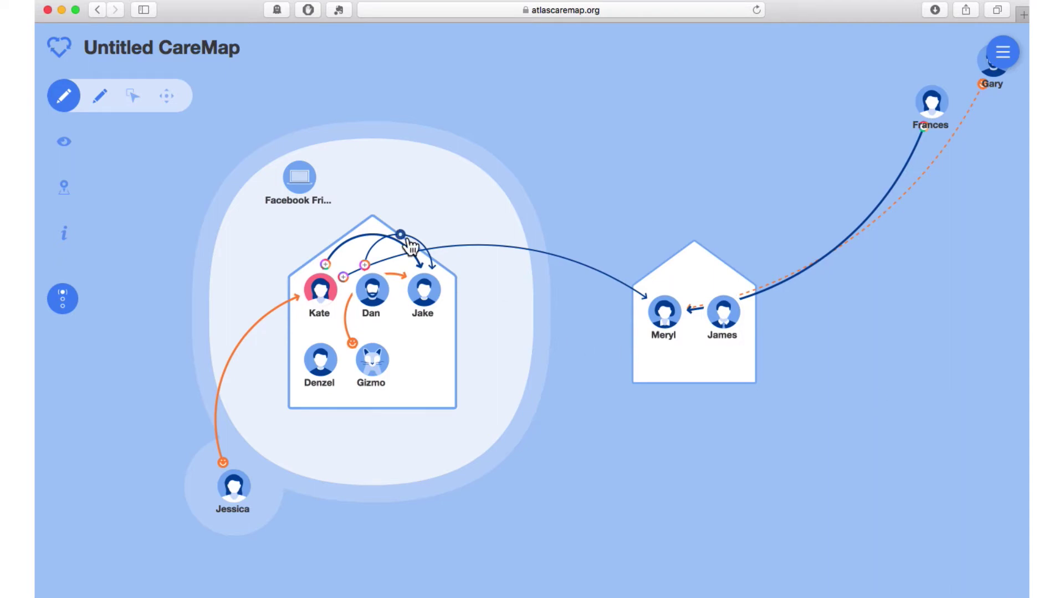
Link Facebook Friends to the caregiver with daily Social / Emotional and occasional Healthcare Mgmt support, and save it
{"action": "left_click_drag", "start_coordinate": [301, 203], "coordinate": [319, 295]}
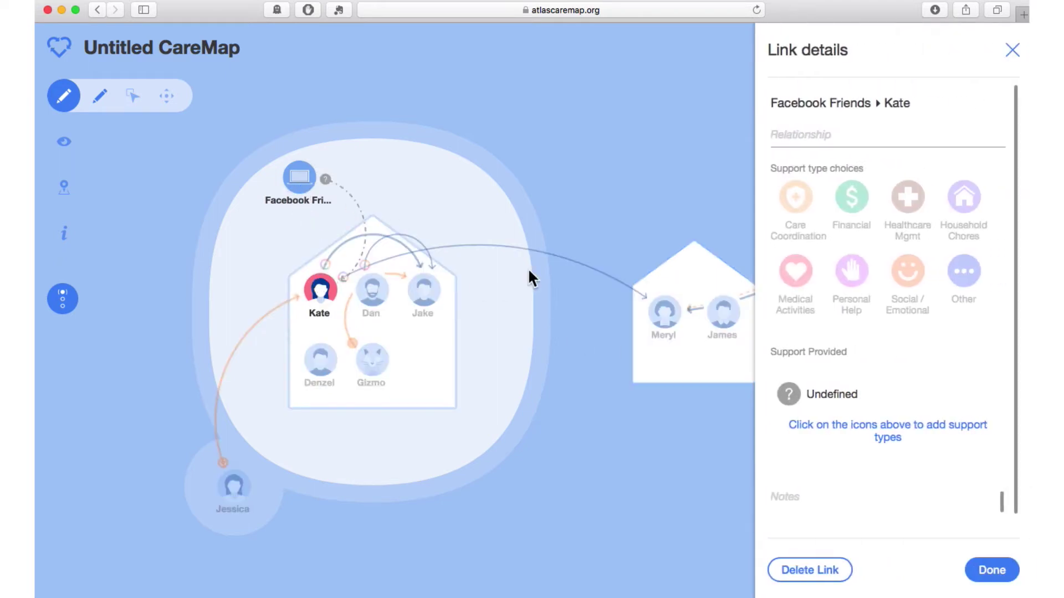
{"action": "left_click", "coordinate": [904, 277]}
{"action": "left_click", "coordinate": [939, 424]}
{"action": "left_click", "coordinate": [907, 197]}
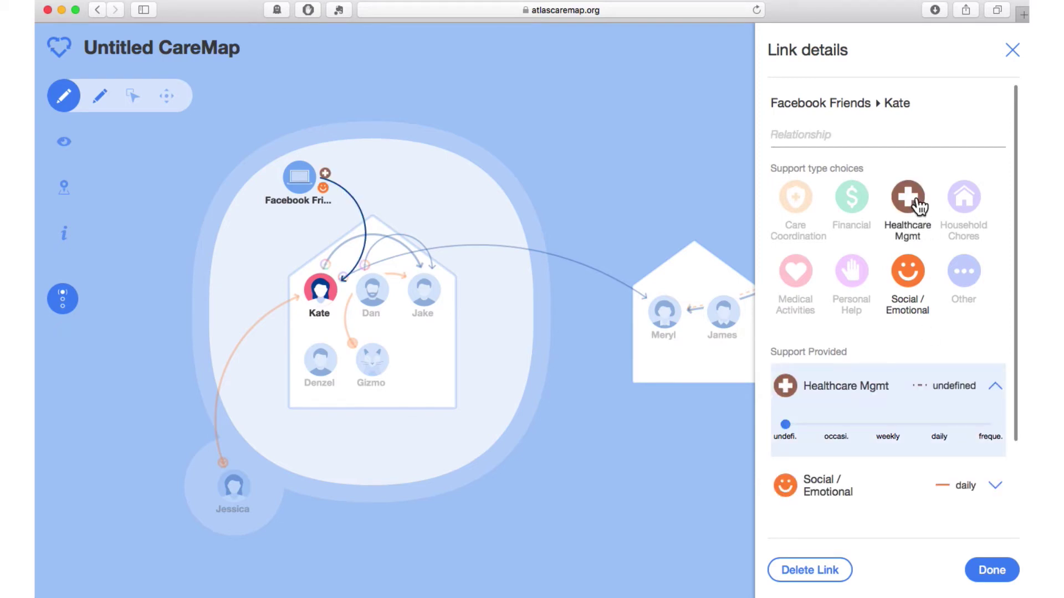
{"action": "left_click", "coordinate": [836, 425]}
{"action": "left_click", "coordinate": [988, 574]}
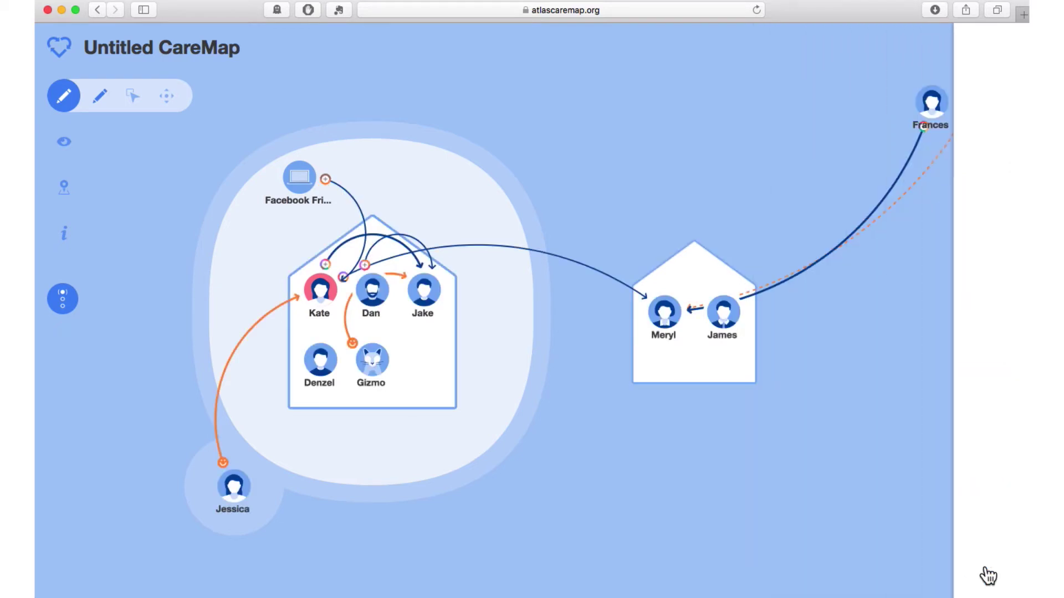
Move Facebook Friends closer to the caregiver and reroute the Mother, Father and cat links so they no longer overlap
{"action": "left_click", "coordinate": [132, 98]}
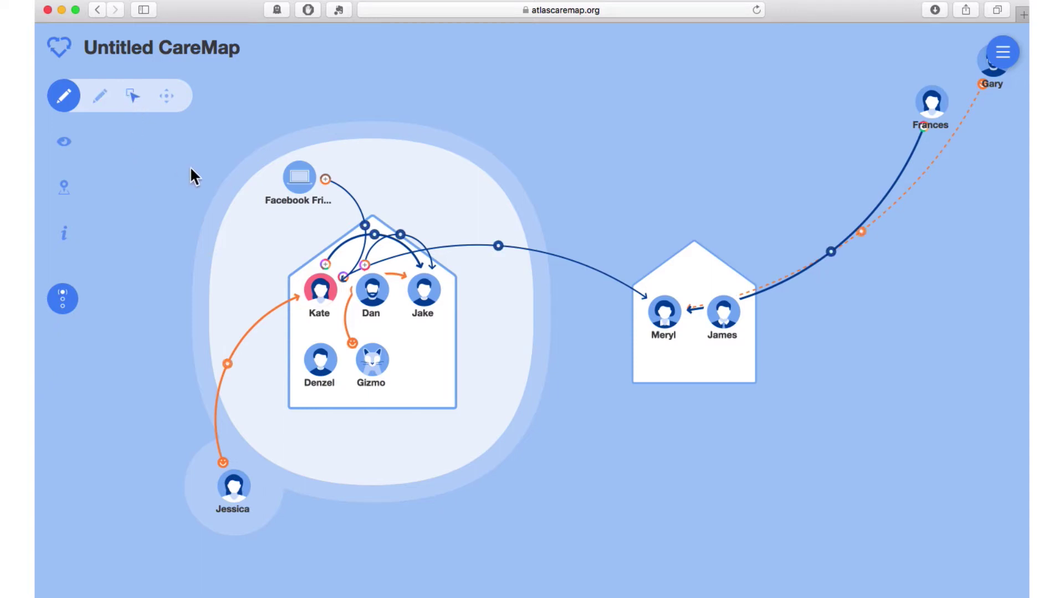
{"action": "left_click_drag", "start_coordinate": [308, 177], "coordinate": [281, 264]}
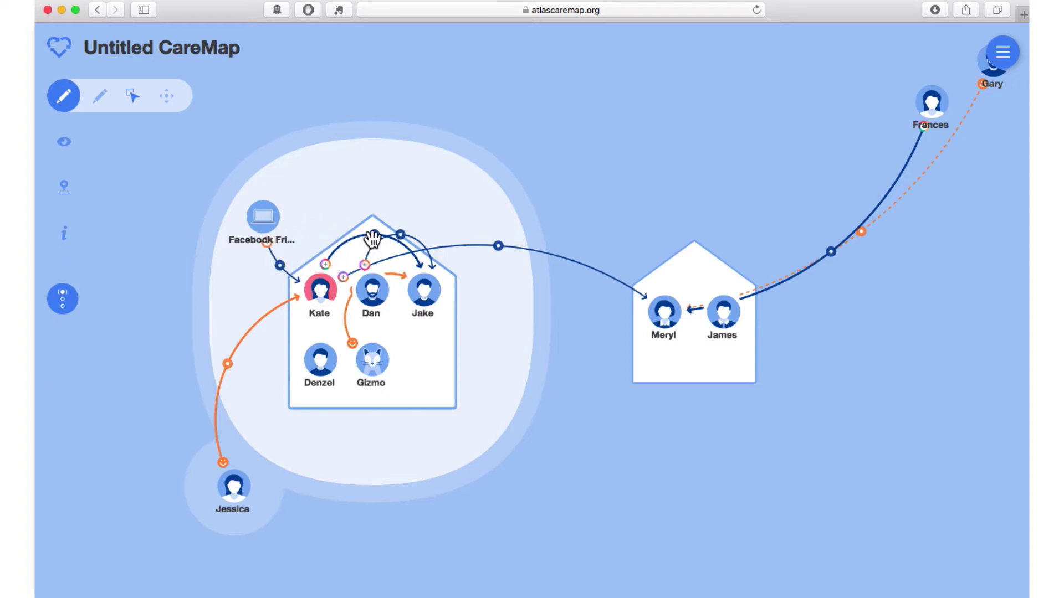
{"action": "left_click_drag", "start_coordinate": [374, 234], "coordinate": [375, 327]}
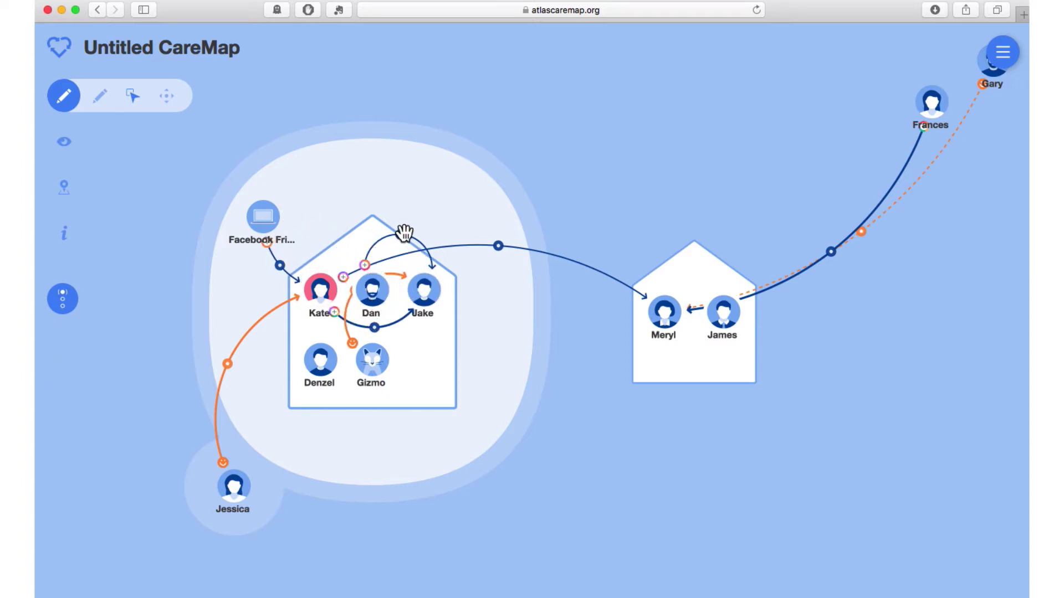
{"action": "left_click_drag", "start_coordinate": [401, 235], "coordinate": [407, 265]}
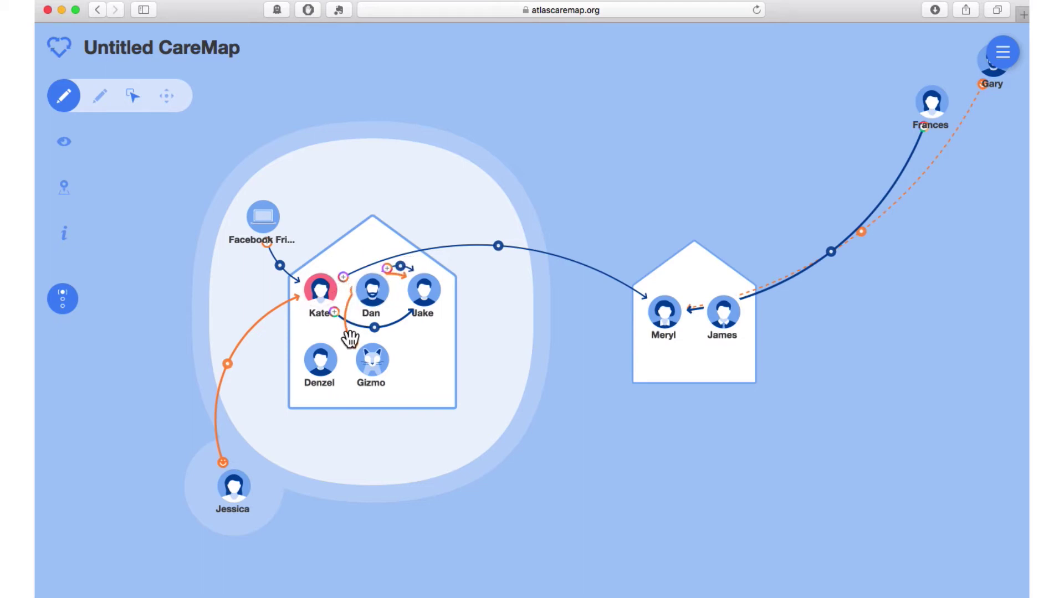
{"action": "left_click_drag", "start_coordinate": [351, 342], "coordinate": [399, 359]}
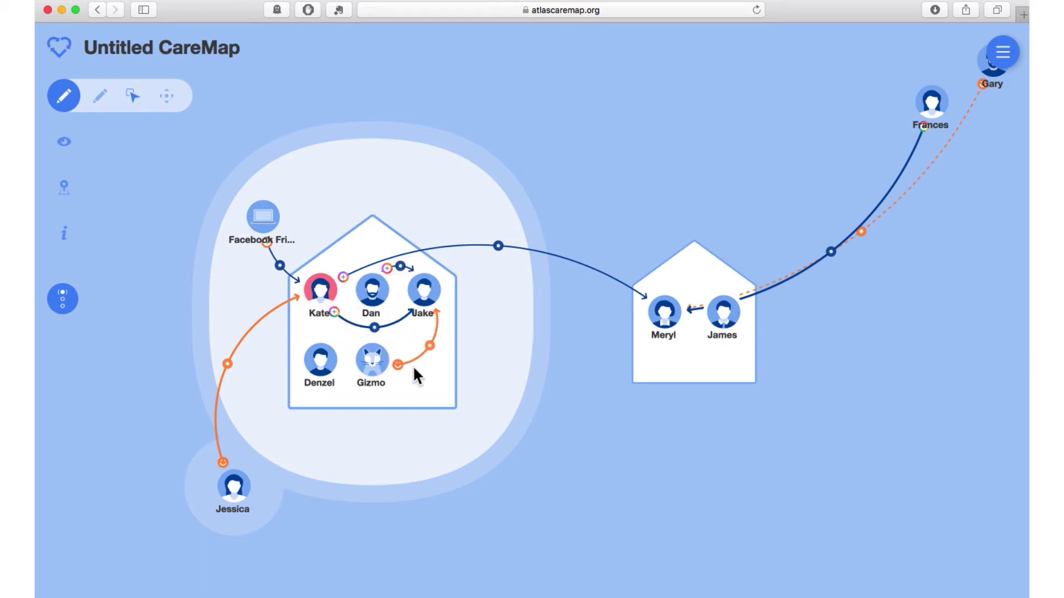
Move the two distant carers closer to the second household and straighten the dashed link into that house
{"action": "left_click_drag", "start_coordinate": [930, 103], "coordinate": [803, 340]}
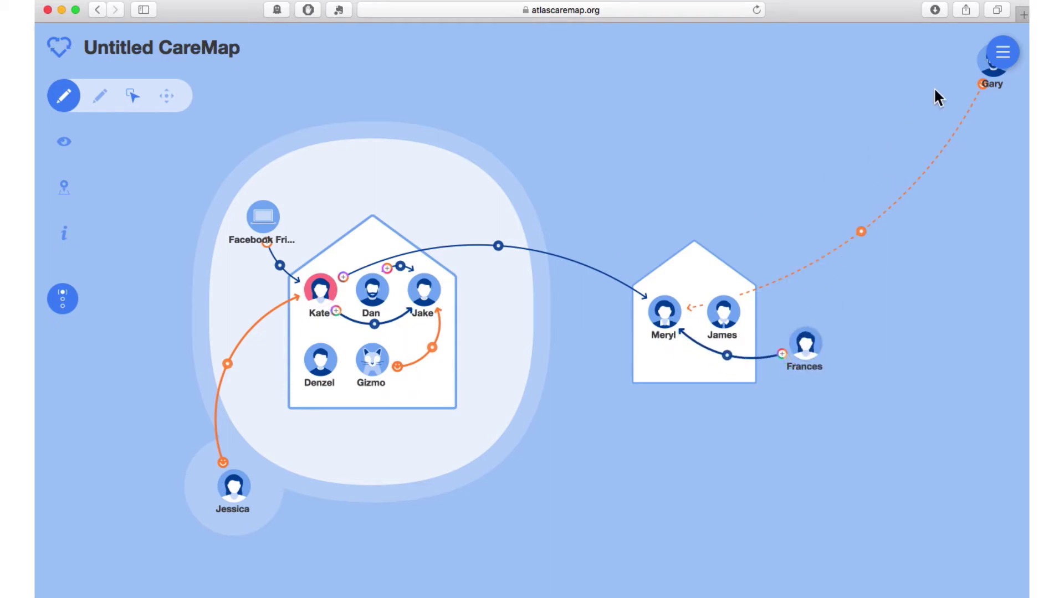
{"action": "left_click_drag", "start_coordinate": [987, 71], "coordinate": [881, 176]}
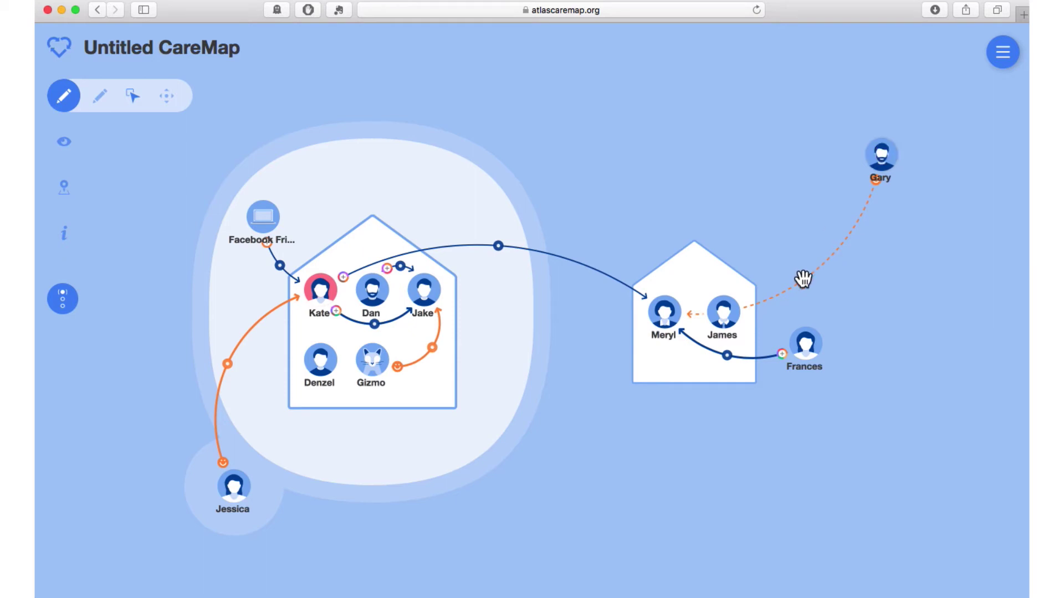
{"action": "left_click_drag", "start_coordinate": [804, 279], "coordinate": [772, 230]}
Link the woman in the second household to the caregiver as Mother with daily Social / Emotional support and save it
{"action": "left_click", "coordinate": [102, 100]}
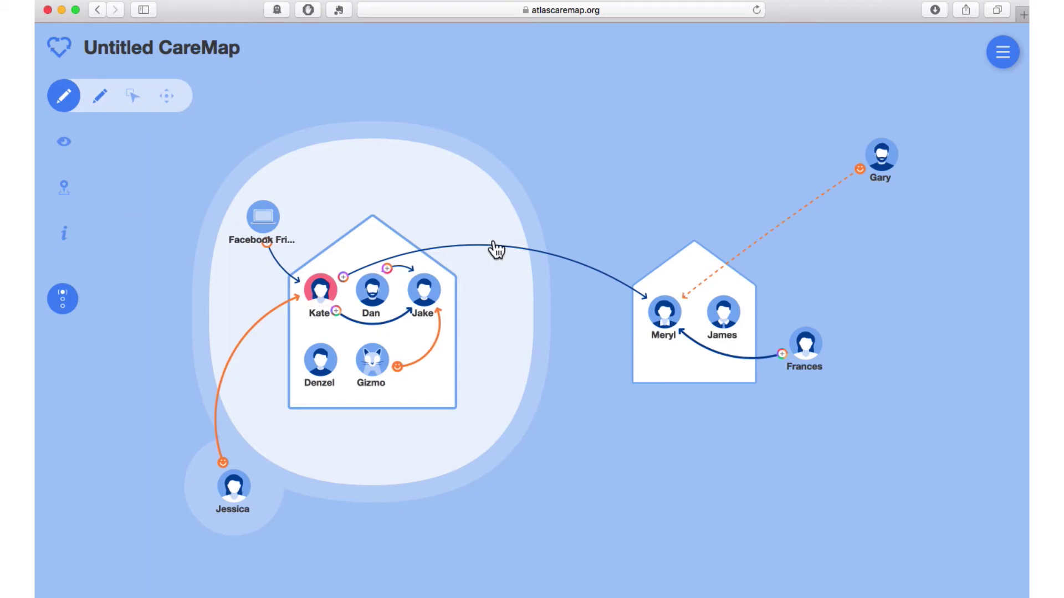
{"action": "mouse_move", "coordinate": [667, 326]}
{"action": "left_mouse_down"}
{"action": "mouse_move", "coordinate": [458, 298]}
{"action": "mouse_move", "coordinate": [319, 298]}
{"action": "left_mouse_up"}
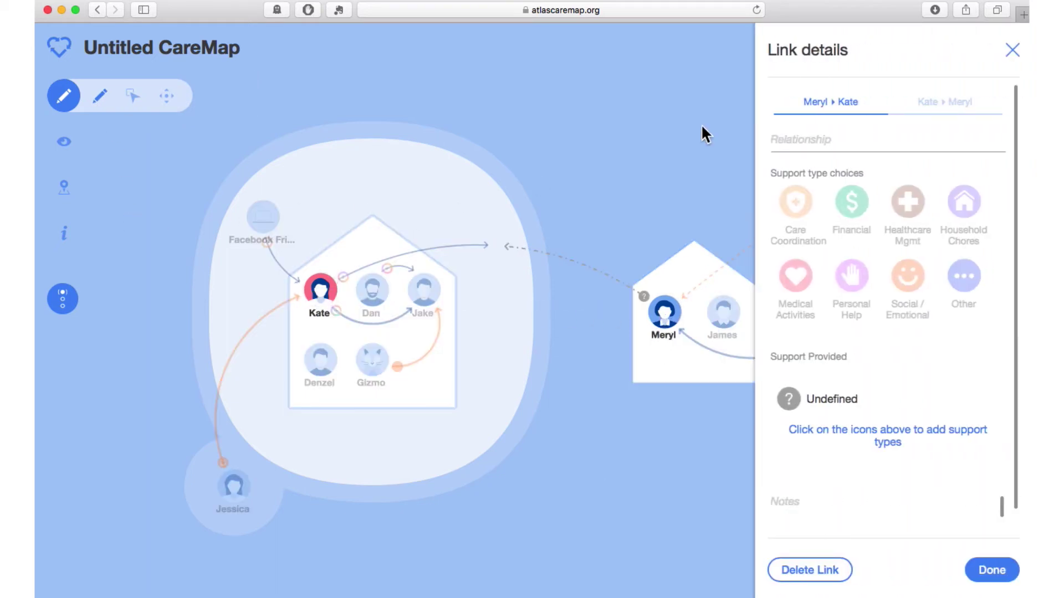
{"action": "type", "text": "Mother"}
{"action": "left_click", "coordinate": [915, 284]}
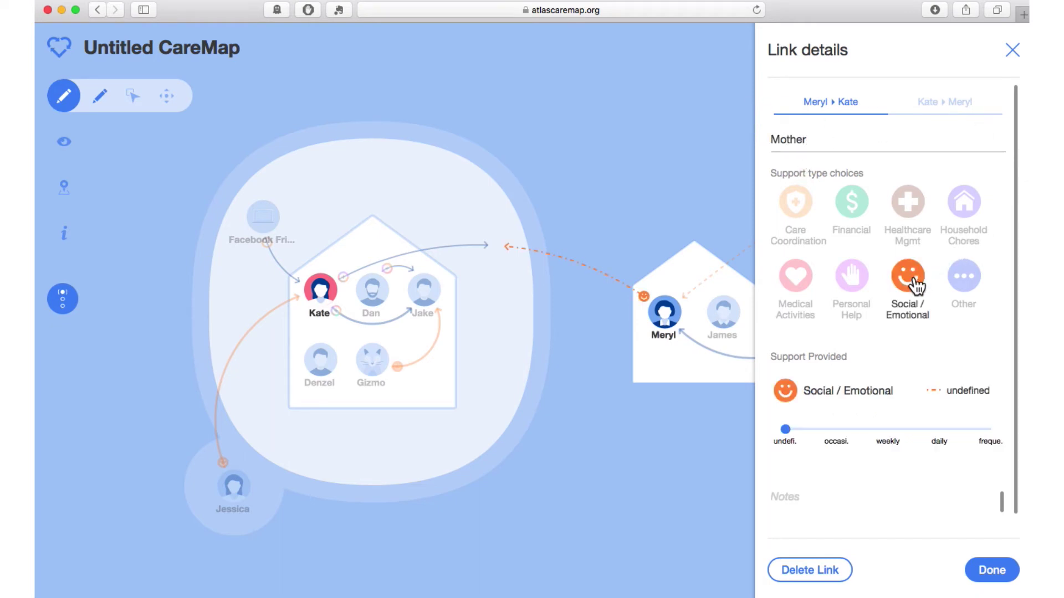
{"action": "left_click", "coordinate": [939, 430]}
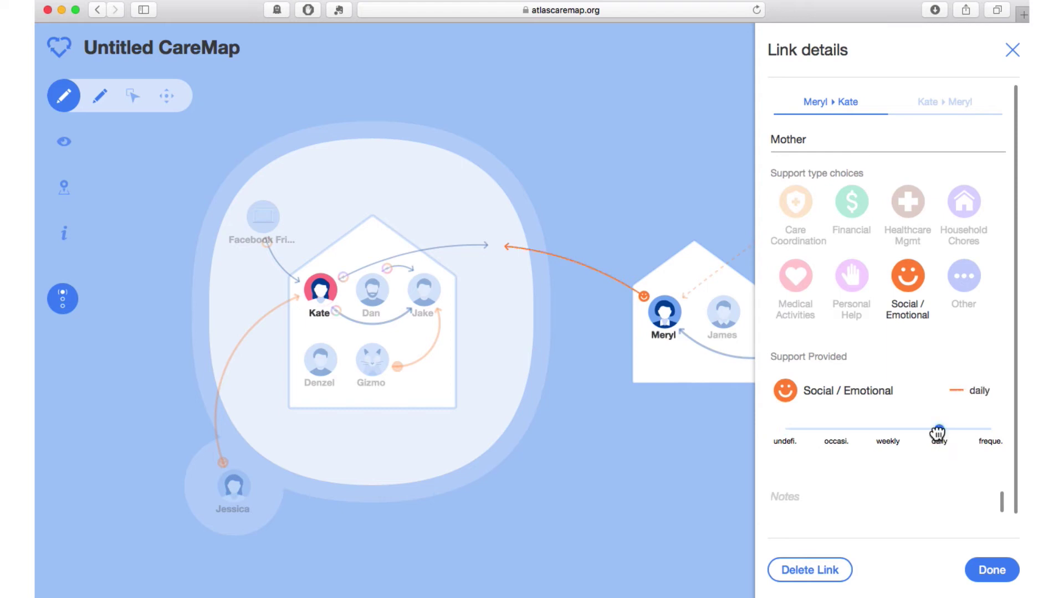
{"action": "left_click", "coordinate": [991, 572]}
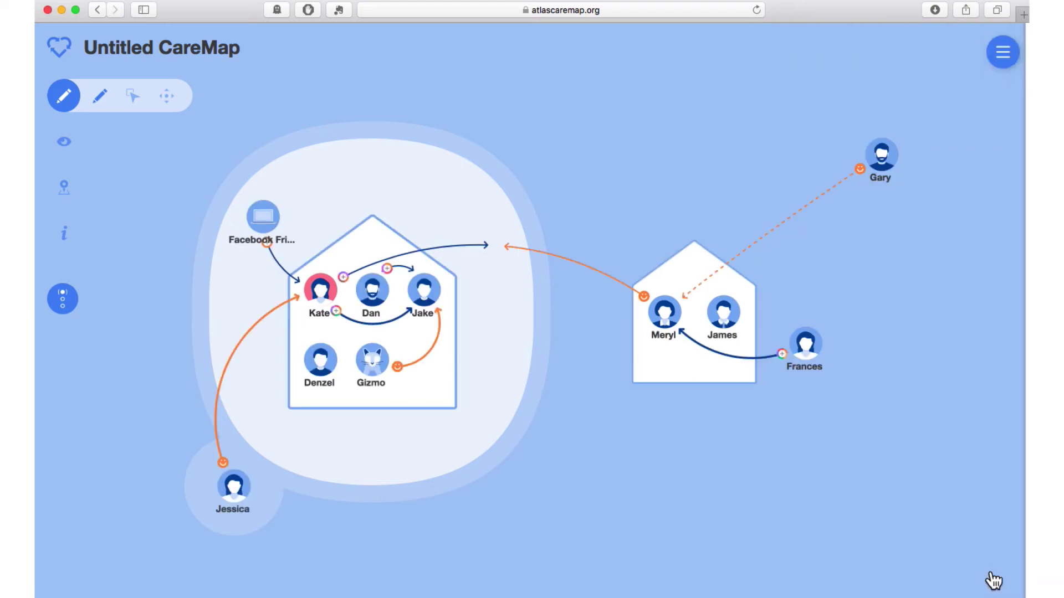
Link the man in the second household to the woman beside him as Husband with frequent Medical Activities and Personal Help, and save it
{"action": "left_click_drag", "start_coordinate": [723, 311], "coordinate": [669, 323]}
{"action": "left_click", "coordinate": [812, 135]}
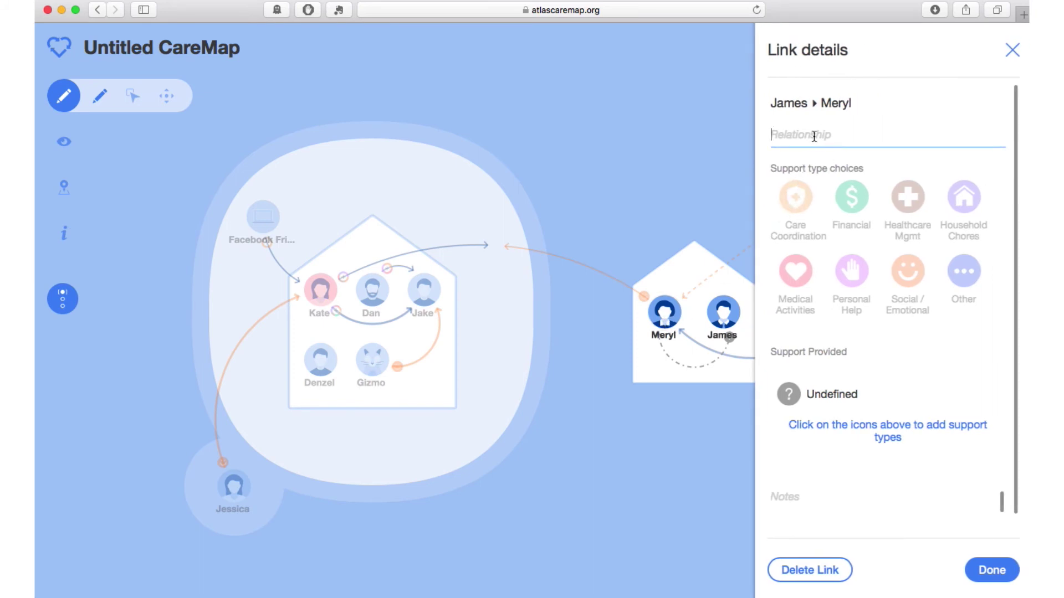
{"action": "type", "text": "Husband"}
{"action": "left_click", "coordinate": [795, 274]}
{"action": "left_click", "coordinate": [990, 424]}
{"action": "left_click", "coordinate": [851, 275]}
{"action": "left_click", "coordinate": [990, 425]}
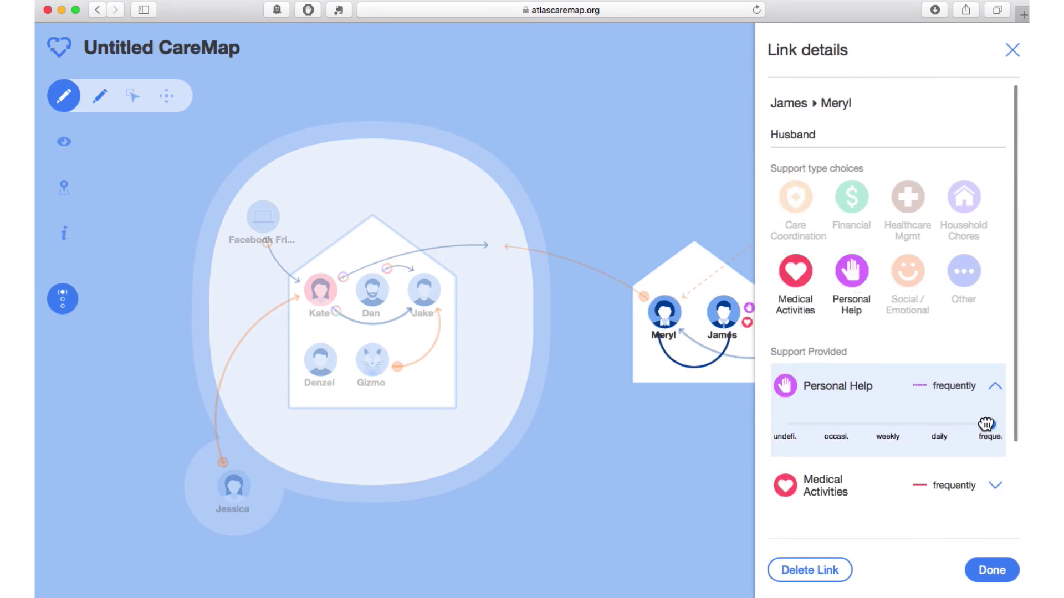
{"action": "left_click", "coordinate": [992, 573]}
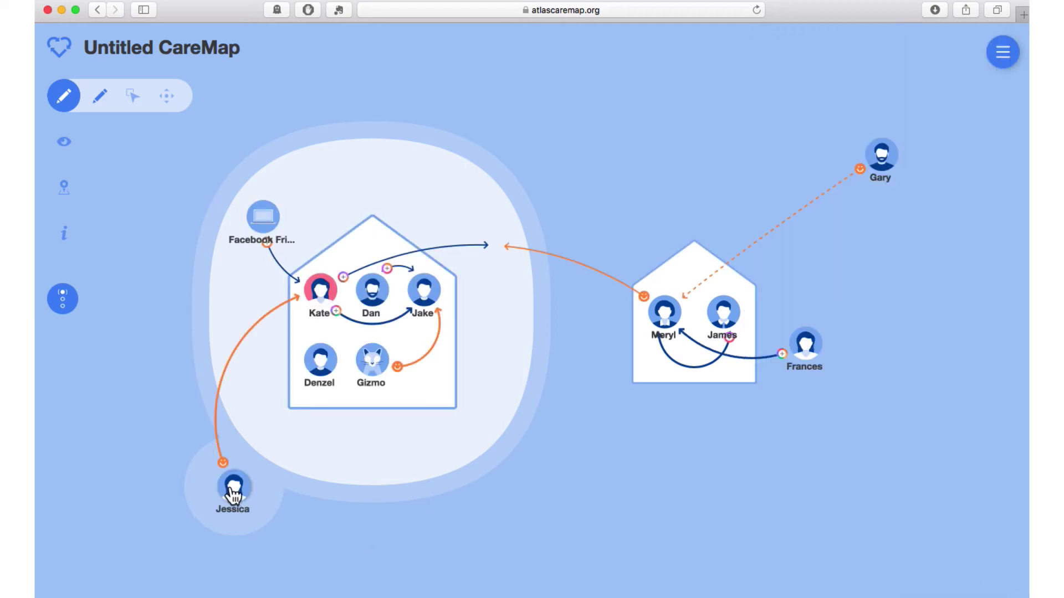
Link the carer below the caregiver's household to the last Actor in its upper row and set the relationship to Aunt
{"action": "mouse_move", "coordinate": [233, 485]}
{"action": "left_mouse_down"}
{"action": "mouse_move", "coordinate": [474, 427]}
{"action": "mouse_move", "coordinate": [428, 292]}
{"action": "left_mouse_up"}
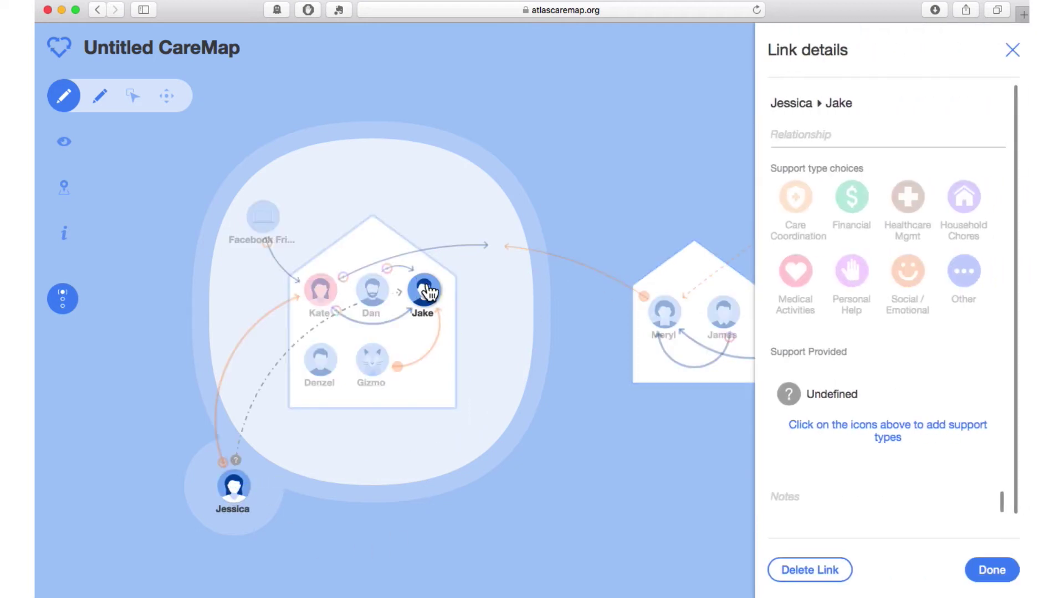
{"action": "left_click", "coordinate": [808, 136]}
{"action": "type", "text": "Aunt"}
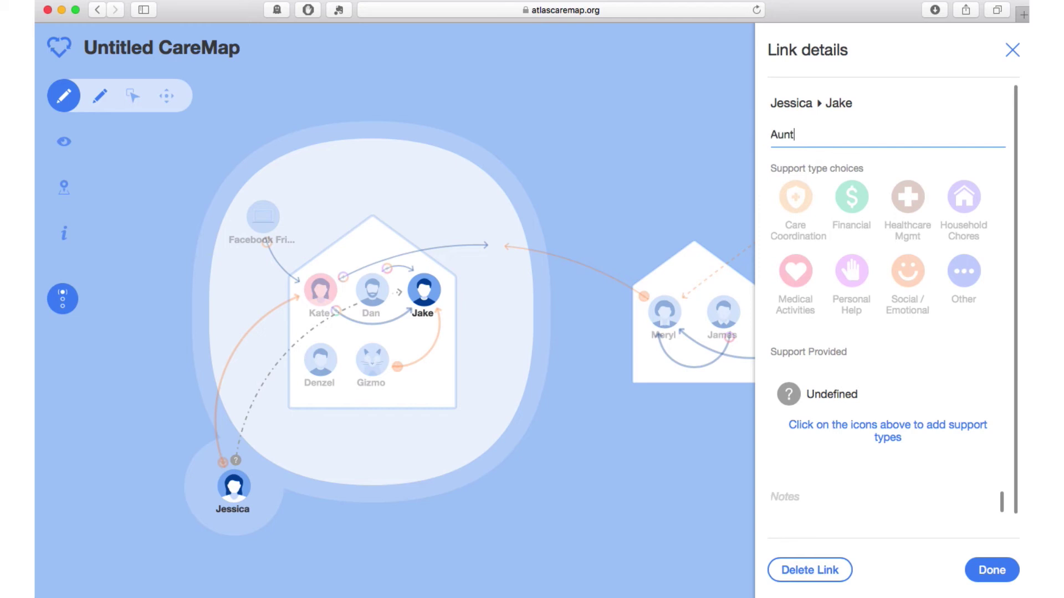
Add weekly Medical Activities, weekly Personal Help and Social / Emotional support to the Aunt link and save it
{"action": "left_click", "coordinate": [795, 271]}
{"action": "left_click", "coordinate": [887, 424]}
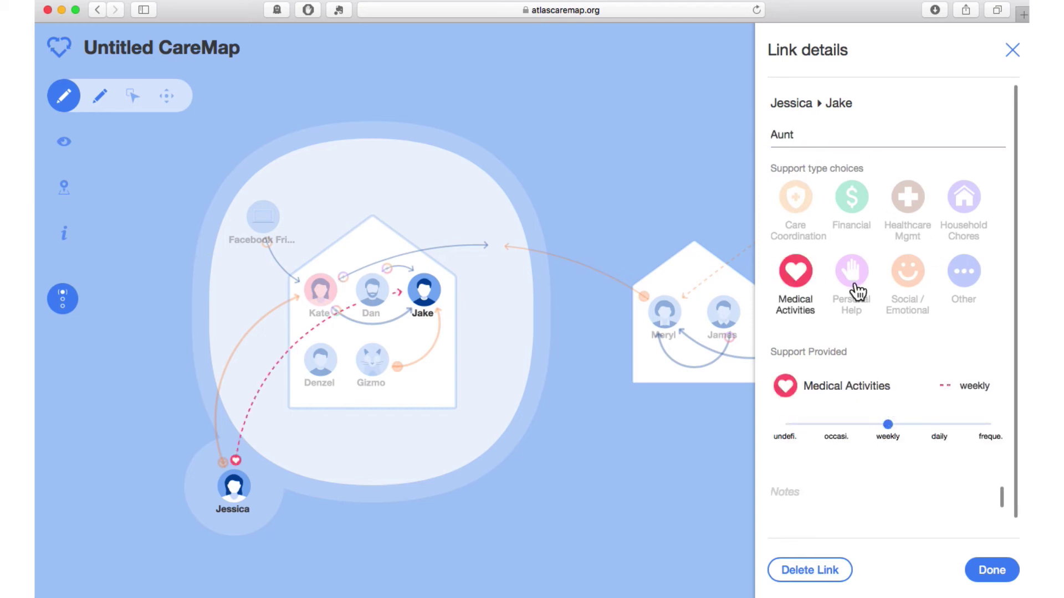
{"action": "left_click", "coordinate": [851, 280]}
{"action": "left_click", "coordinate": [887, 424]}
{"action": "left_click", "coordinate": [908, 271]}
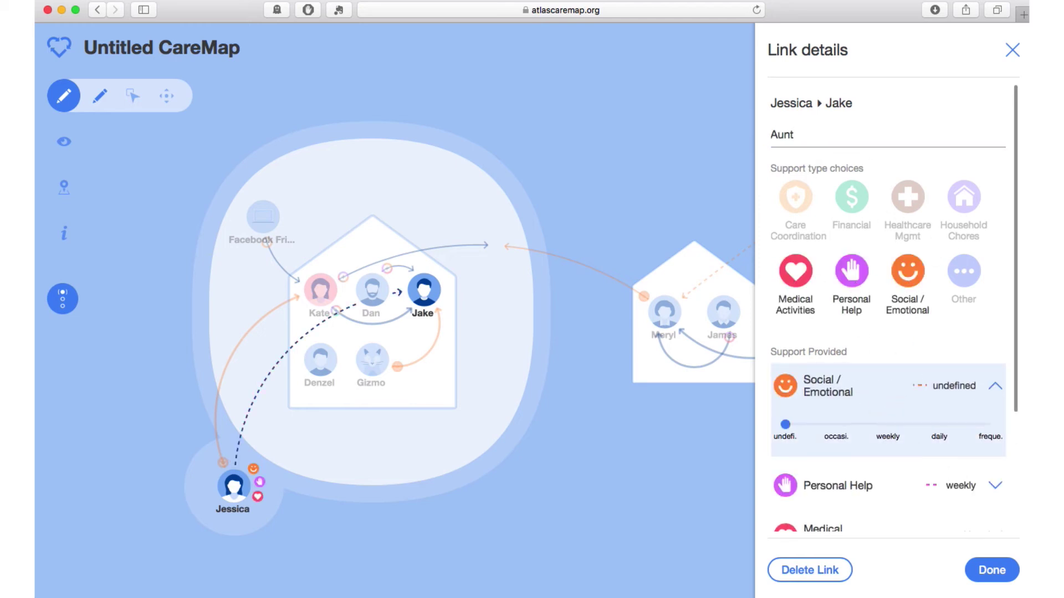
{"action": "left_click", "coordinate": [985, 579]}
Link the bearded carer above the second household to the man in it as Son with daily Social / Emotional support, and save it
{"action": "left_click_drag", "start_coordinate": [858, 183], "coordinate": [723, 313]}
{"action": "type", "text": "Son"}
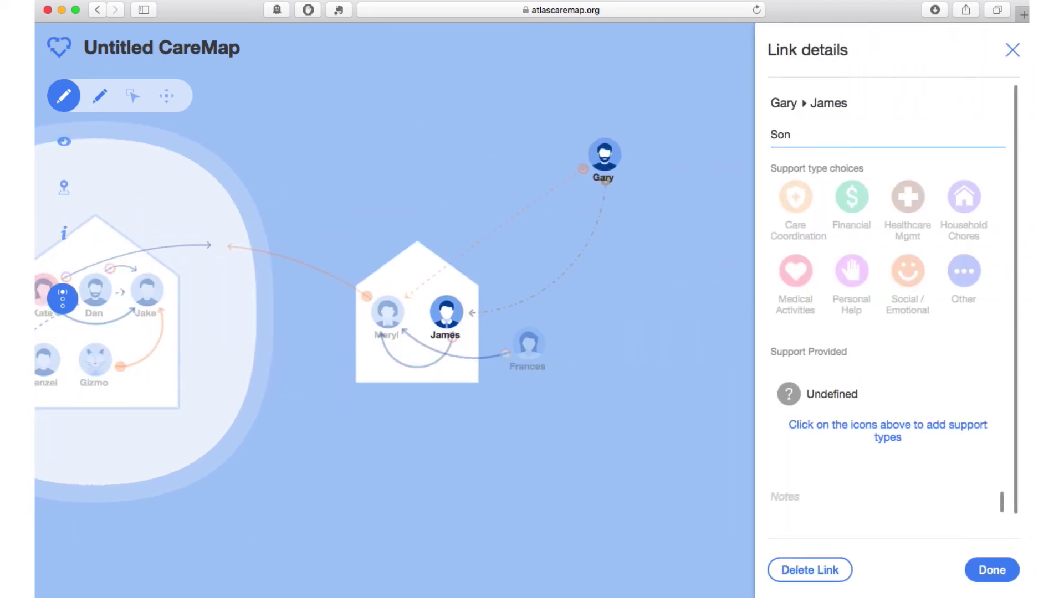
{"action": "left_click", "coordinate": [908, 271]}
{"action": "left_click", "coordinate": [939, 424]}
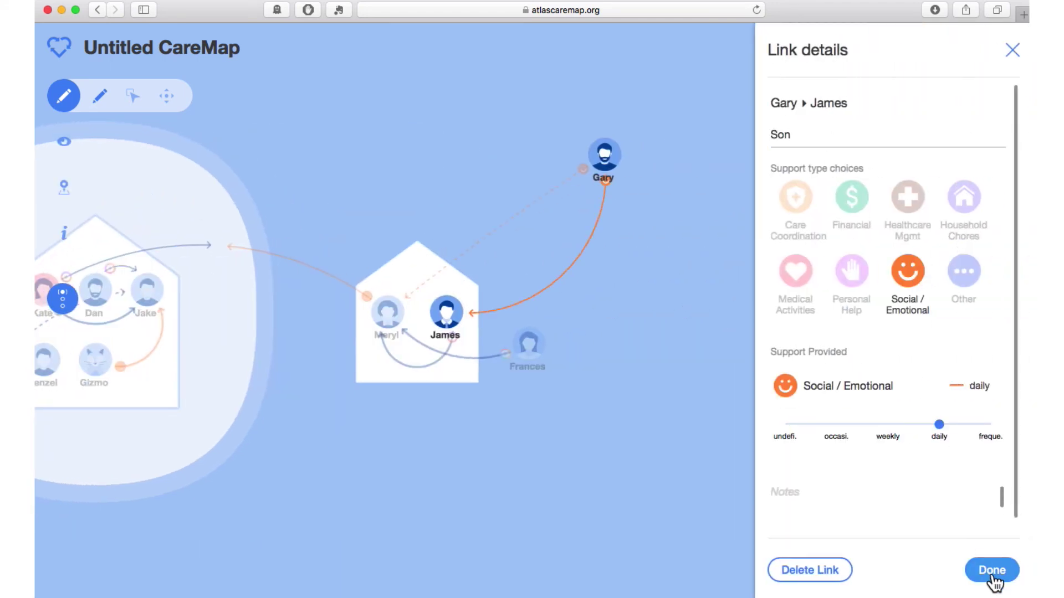
{"action": "left_click", "coordinate": [991, 576]}
Link the female carer beside the second household to the man in it as Daughter with daily Social / Emotional support, and save it
{"action": "left_click_drag", "start_coordinate": [806, 350], "coordinate": [721, 314]}
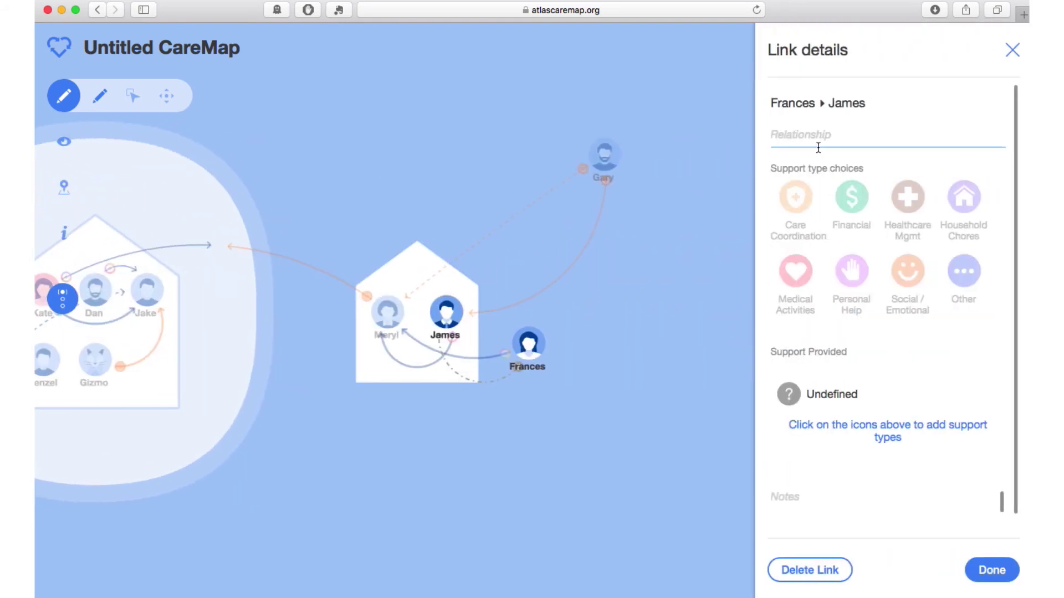
{"action": "type", "text": "Daughter"}
{"action": "left_click", "coordinate": [913, 280]}
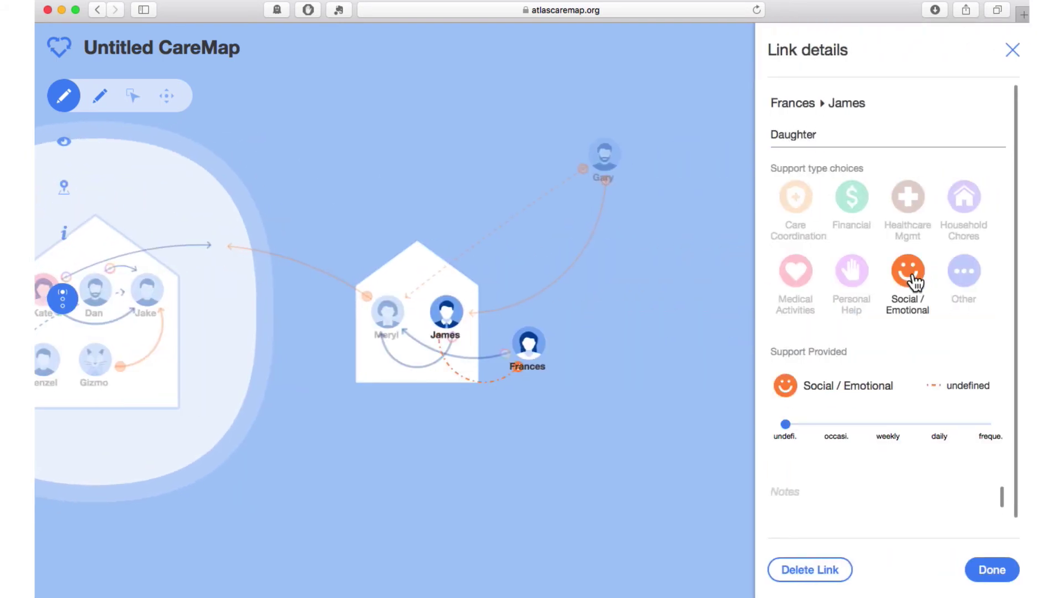
{"action": "left_click", "coordinate": [938, 430]}
{"action": "left_click", "coordinate": [992, 570]}
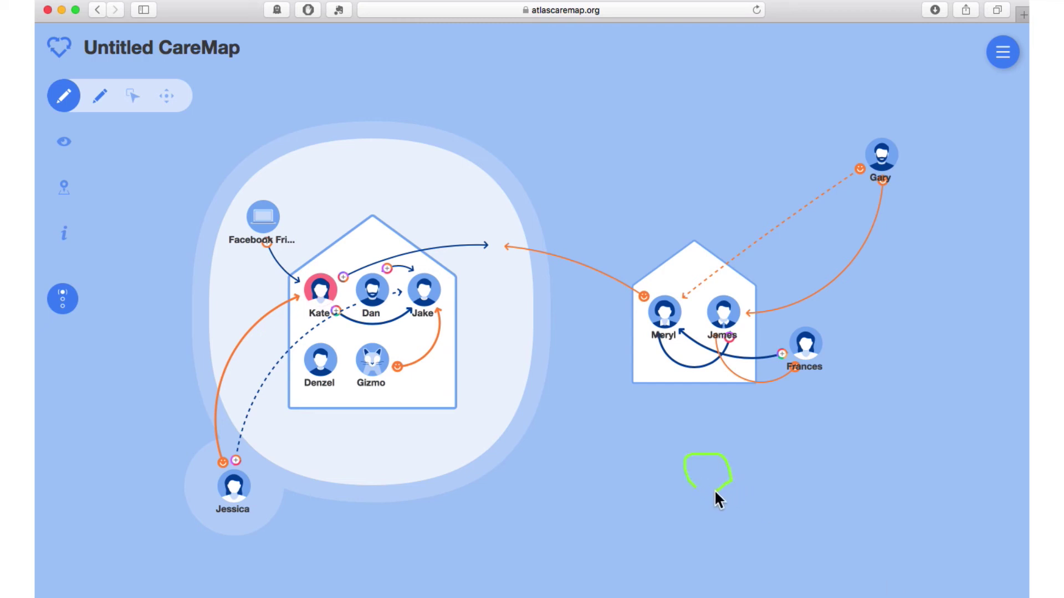
Draw a new Actor below the second household, give it the dog icon and name it Dog
{"action": "left_click_drag", "start_coordinate": [697, 488], "coordinate": [693, 483]}
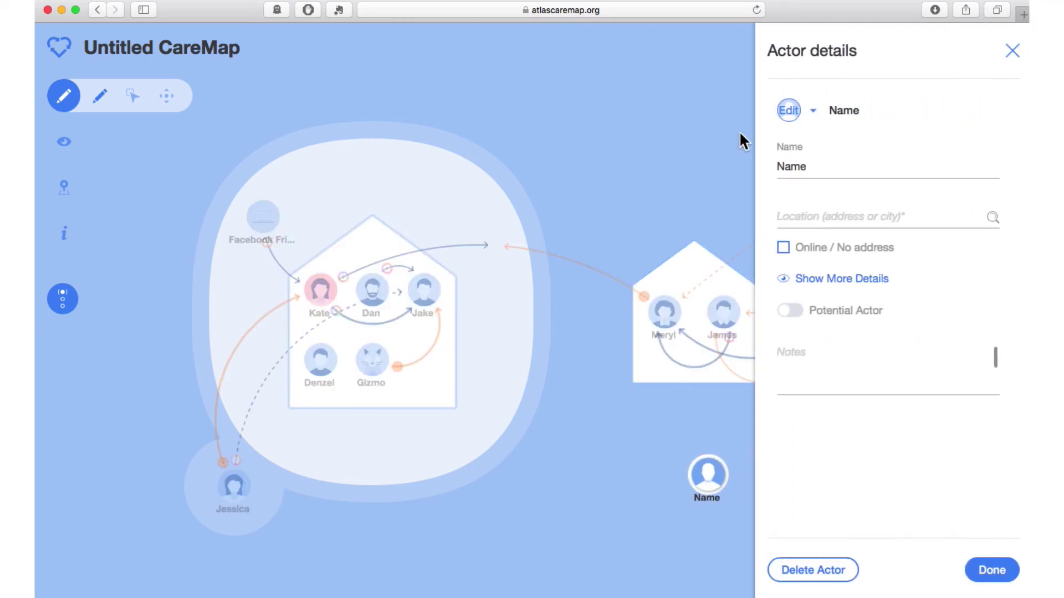
{"action": "left_click", "coordinate": [789, 111]}
{"action": "left_click", "coordinate": [898, 372]}
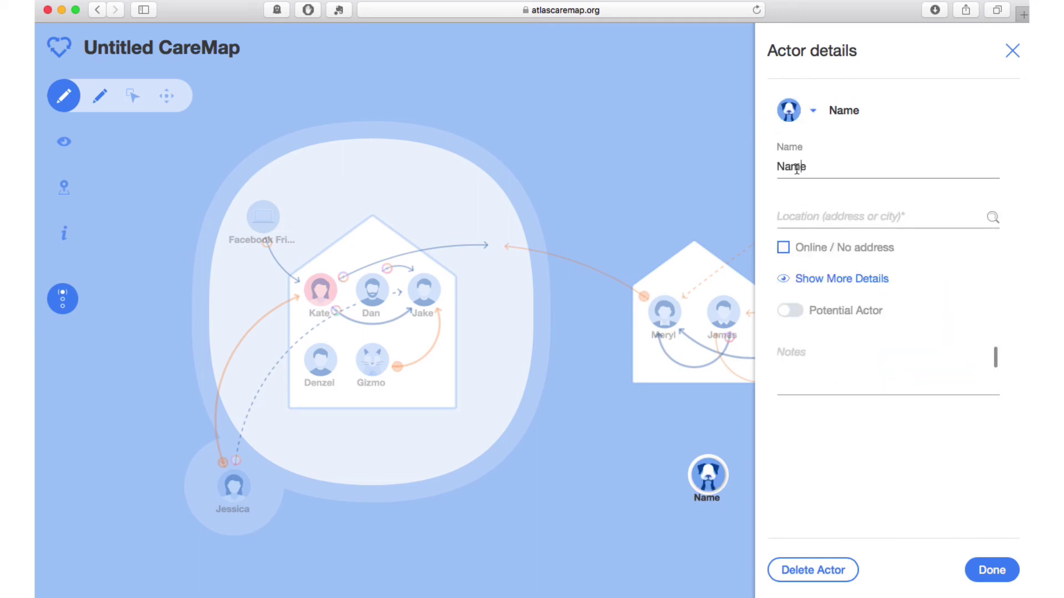
{"action": "double_click", "coordinate": [796, 167]}
{"action": "type", "text": "Dog"}
Set Dog to Online / No address, mark it as a Potential Actor and save its details
{"action": "left_click", "coordinate": [784, 249]}
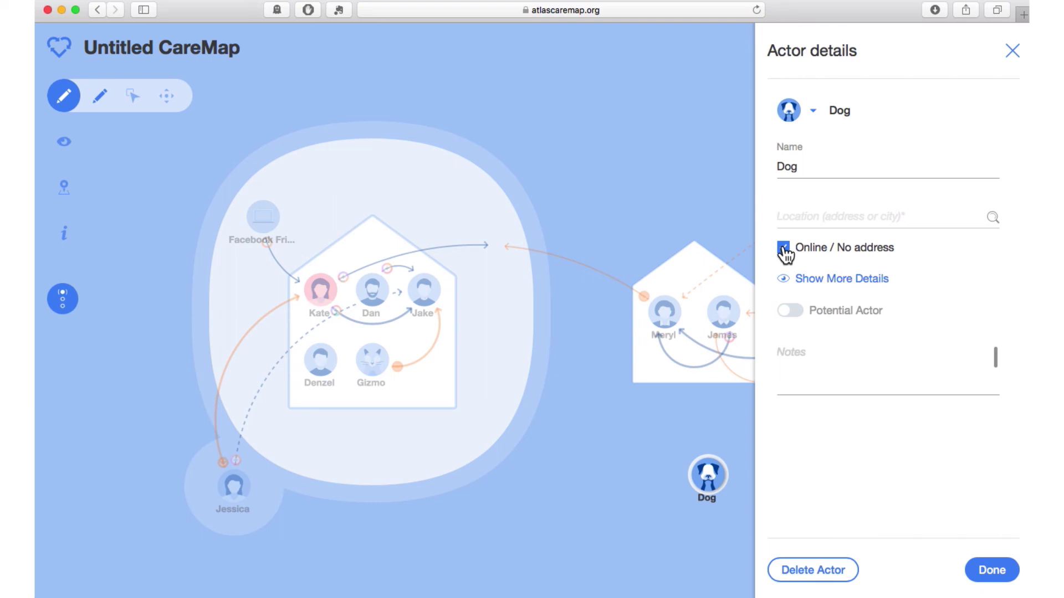
{"action": "left_click", "coordinate": [790, 311]}
{"action": "left_click", "coordinate": [879, 371]}
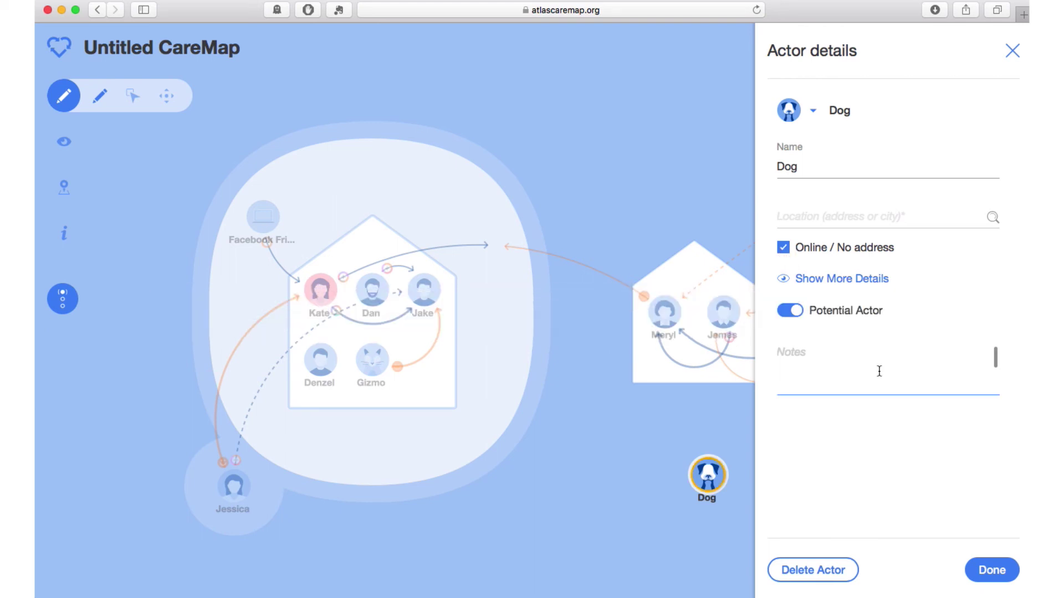
{"action": "left_click", "coordinate": [979, 577]}
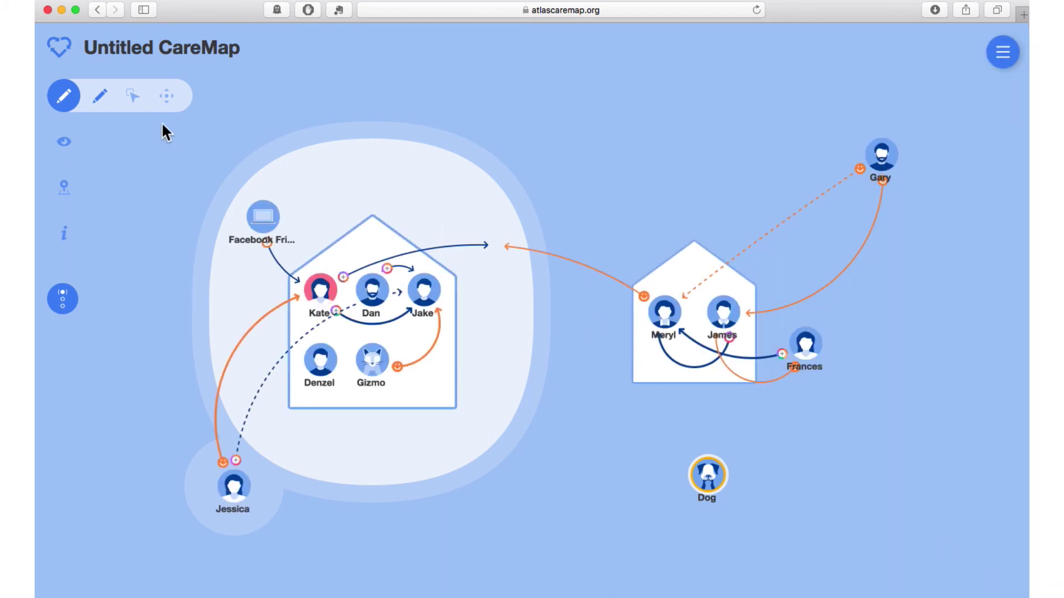
Move the Dog Actor into the second household, under the woman, and accept adding it there
{"action": "left_click", "coordinate": [131, 97]}
{"action": "left_click_drag", "start_coordinate": [708, 486], "coordinate": [667, 351]}
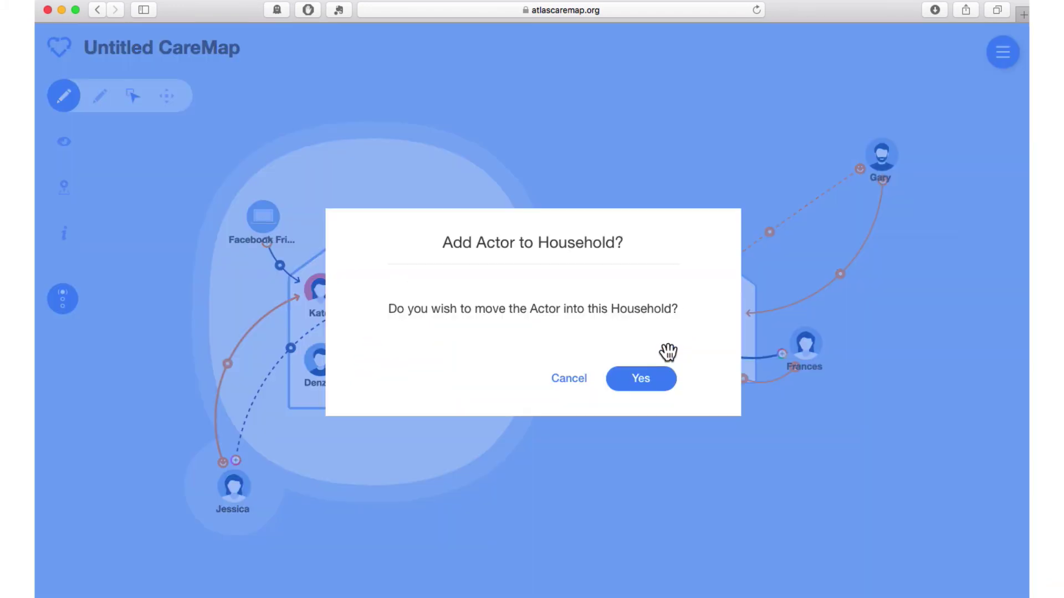
{"action": "left_click", "coordinate": [655, 387]}
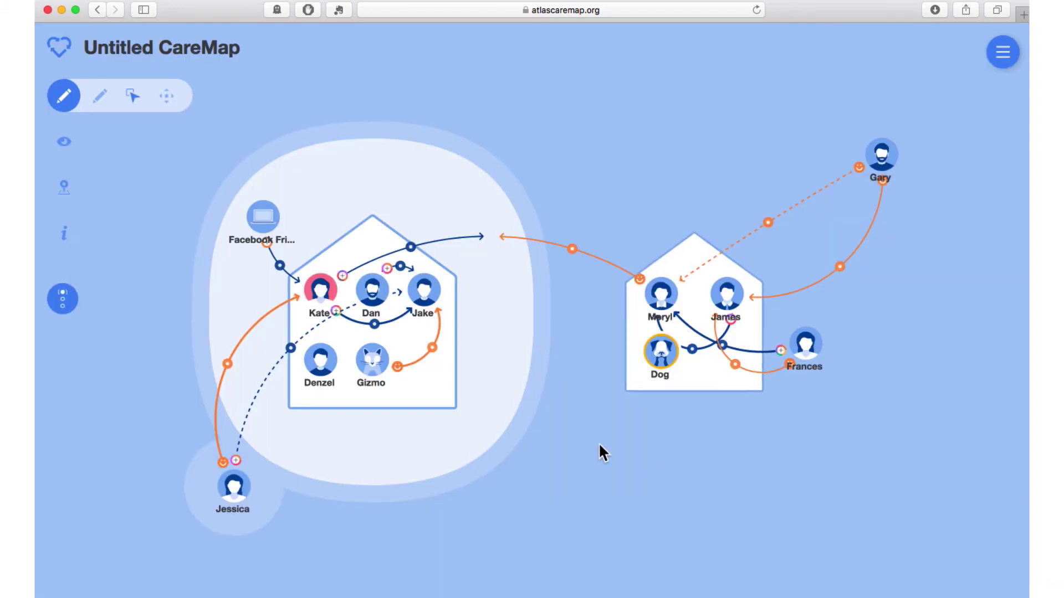
Link Dog to the woman in the second household with Social / Emotional support provided frequently, and save it
{"action": "left_click", "coordinate": [100, 99]}
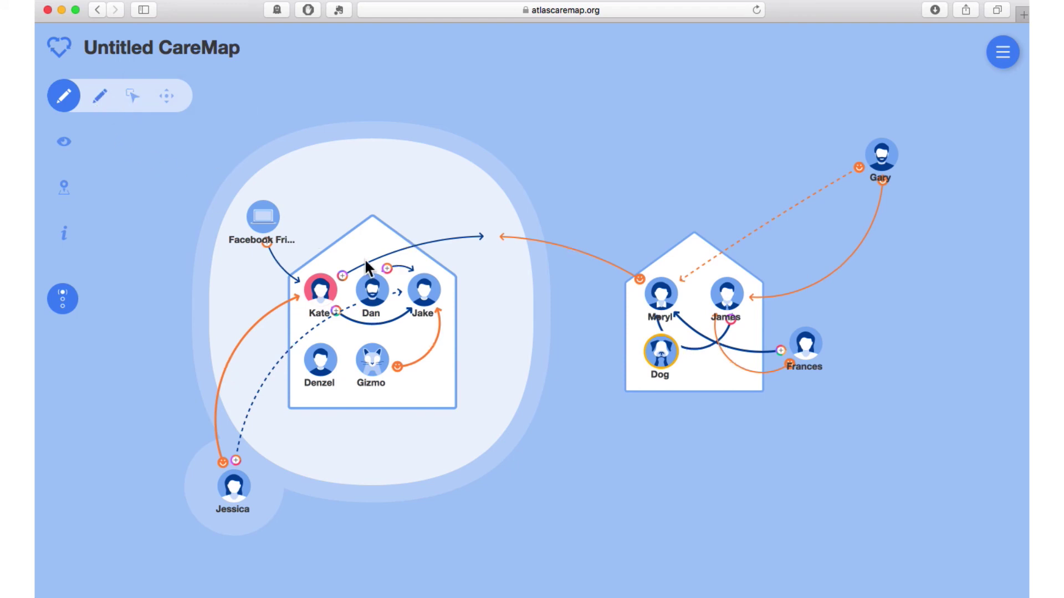
{"action": "left_click_drag", "start_coordinate": [659, 364], "coordinate": [662, 303]}
{"action": "left_click", "coordinate": [916, 271]}
{"action": "left_click", "coordinate": [984, 425]}
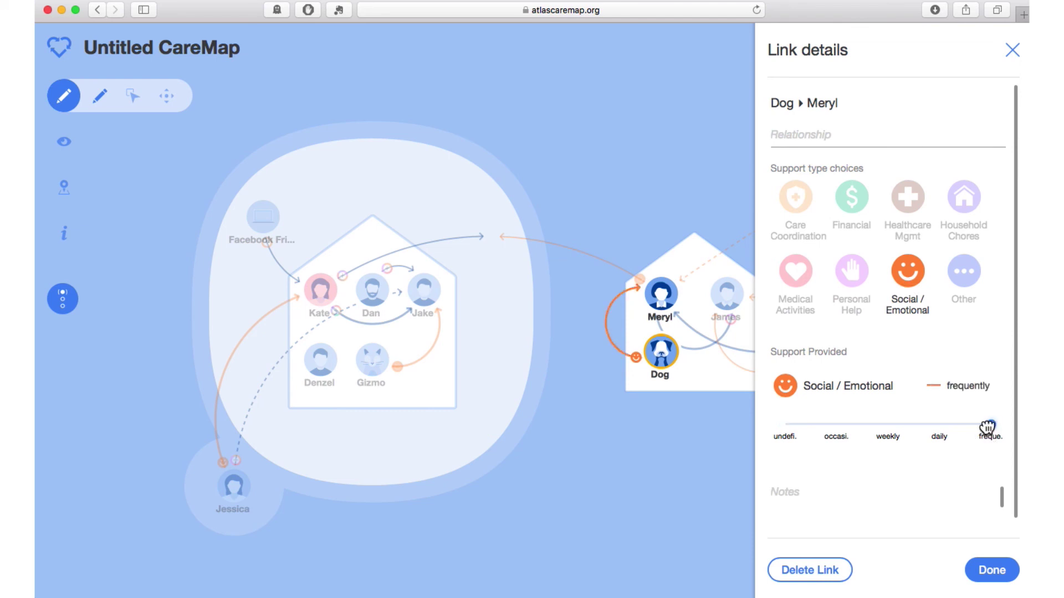
{"action": "left_click", "coordinate": [1000, 571]}
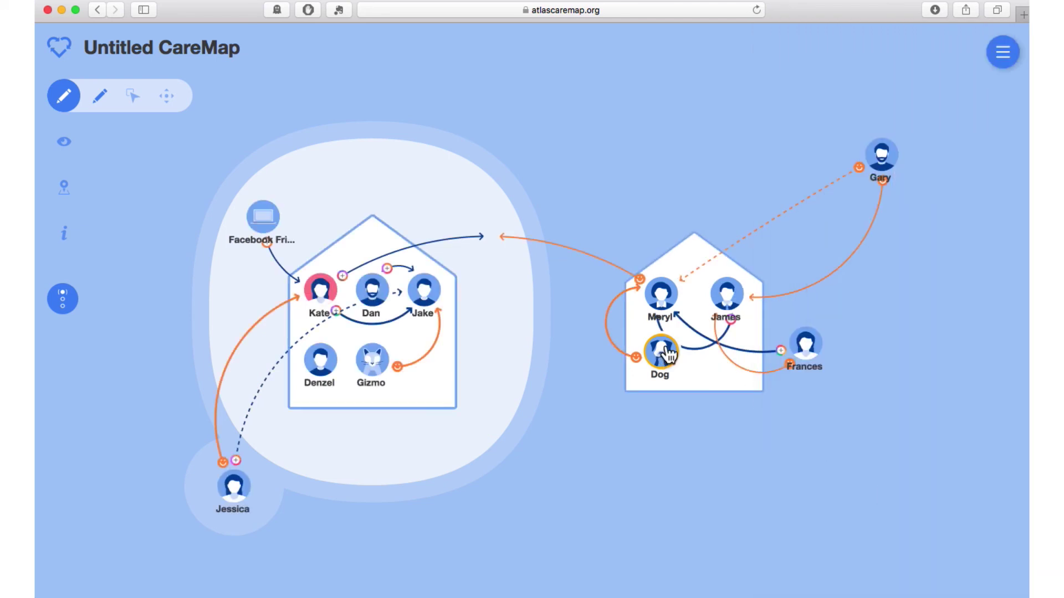
Link Dog to the man in the second household with Social / Emotional support provided frequently, and save it
{"action": "left_click_drag", "start_coordinate": [661, 354], "coordinate": [727, 299]}
{"action": "left_click", "coordinate": [931, 306]}
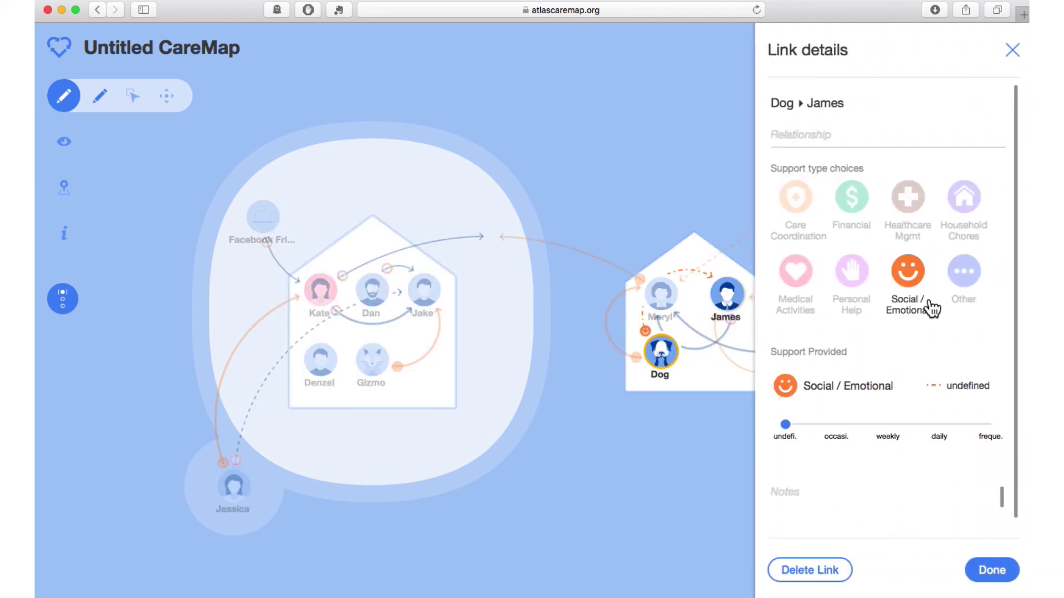
{"action": "left_click", "coordinate": [985, 422]}
{"action": "left_click", "coordinate": [992, 570]}
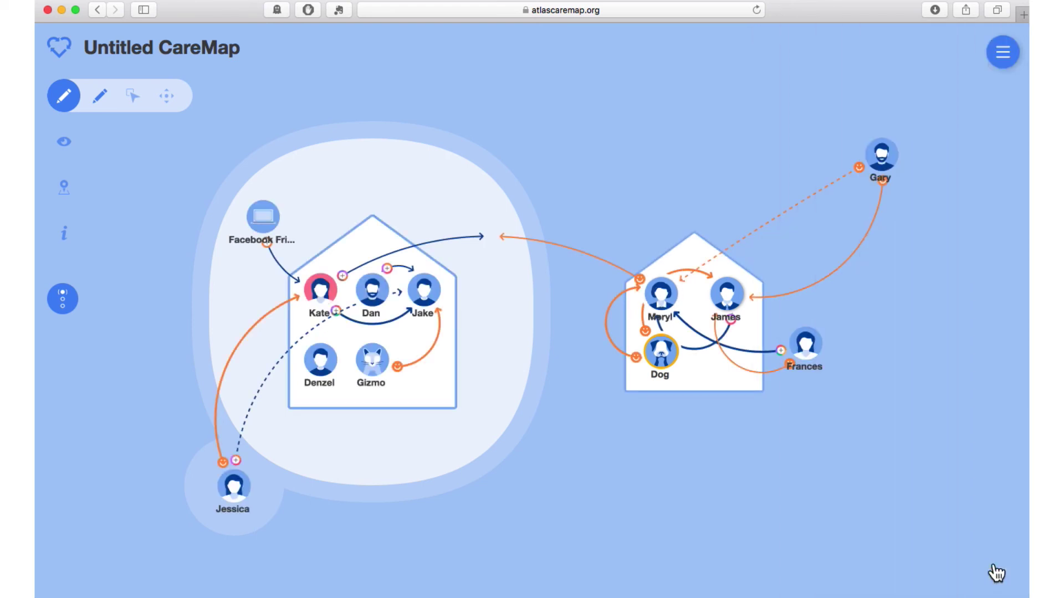
Reshape the outside carers' links: curve the dashed Aunt link below the first household and bend the second household's orange carer links upward
{"action": "left_click", "coordinate": [133, 96]}
{"action": "left_click_drag", "start_coordinate": [286, 348], "coordinate": [419, 416]}
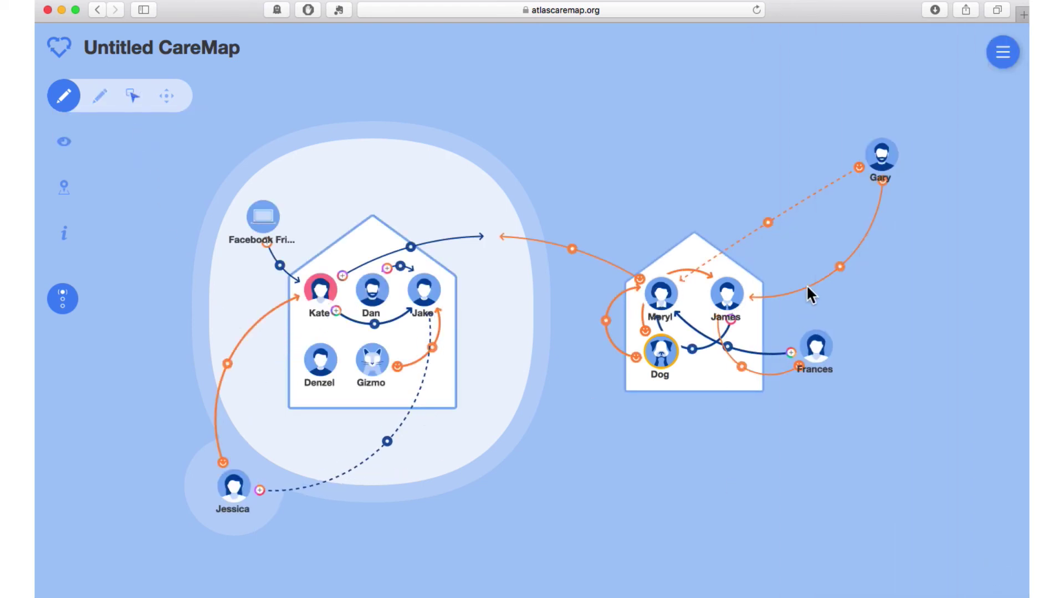
{"action": "left_click_drag", "start_coordinate": [767, 222], "coordinate": [734, 174]}
{"action": "left_click_drag", "start_coordinate": [839, 267], "coordinate": [783, 221]}
{"action": "left_click_drag", "start_coordinate": [735, 364], "coordinate": [771, 318]}
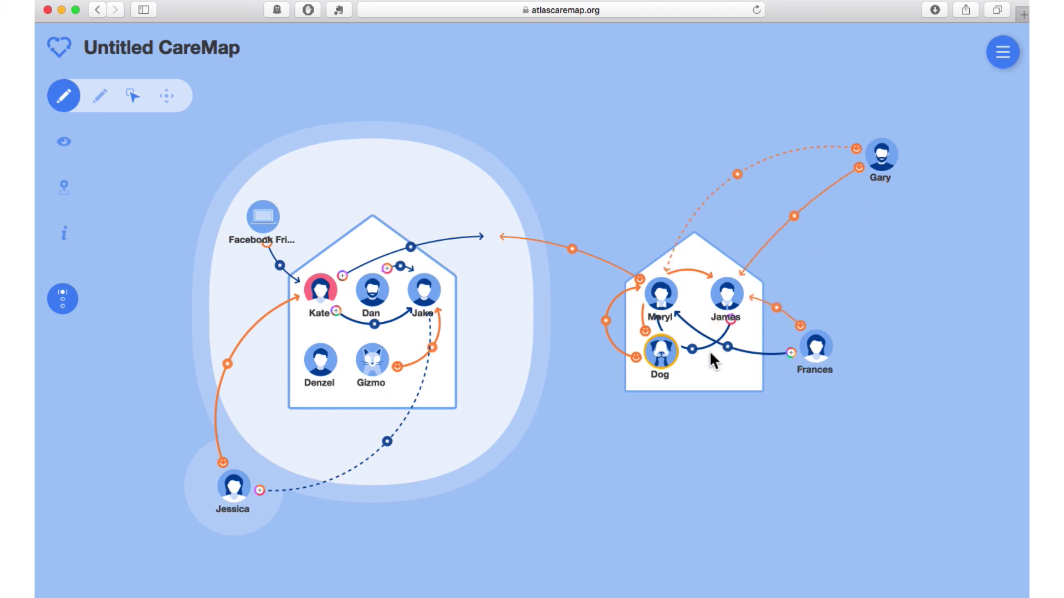
Reshape the second household's internal links so the couple's link runs directly between them and both Dog links stay inside the house
{"action": "left_click_drag", "start_coordinate": [692, 349], "coordinate": [701, 308]}
{"action": "left_click_drag", "start_coordinate": [643, 328], "coordinate": [714, 342]}
{"action": "left_click_drag", "start_coordinate": [606, 320], "coordinate": [631, 320]}
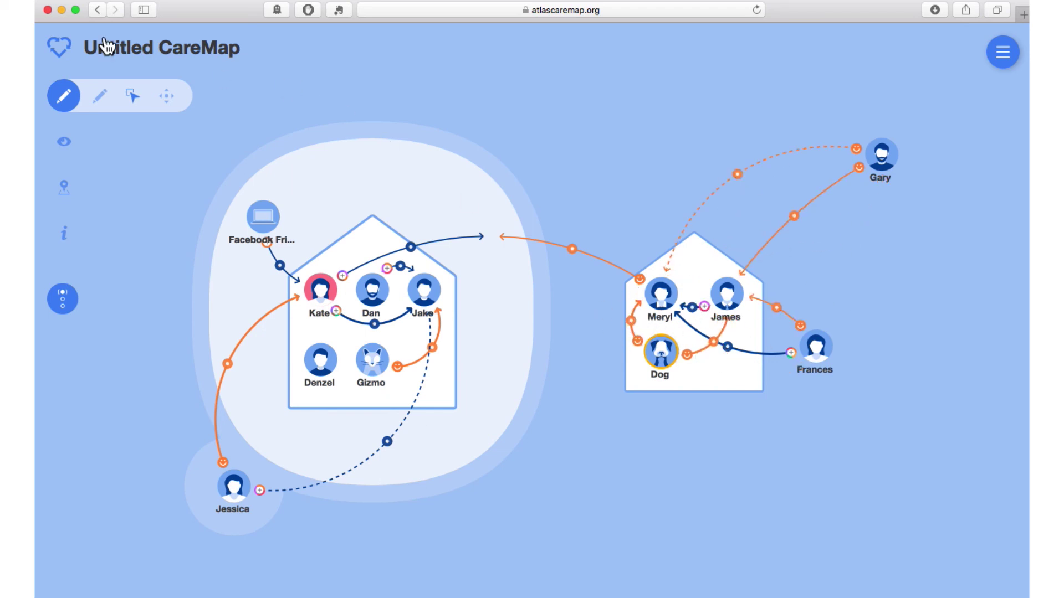
Replace "Untitled" in the CareMap title with the caregiver's first name in possessive form
{"action": "double_click", "coordinate": [120, 55]}
{"action": "type", "text": "Kate's"}
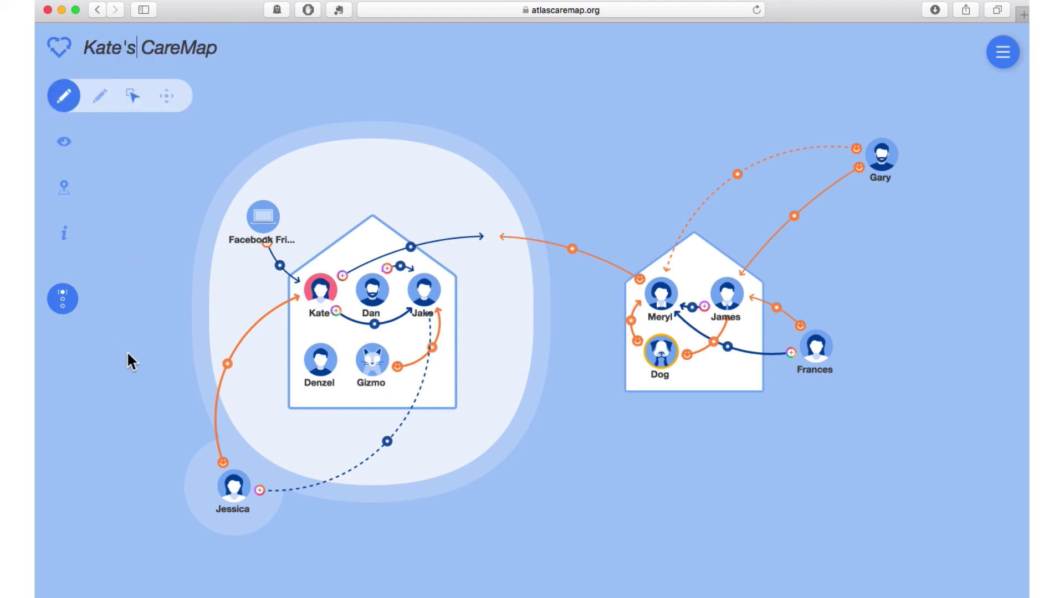
{"action": "key", "text": "Return"}
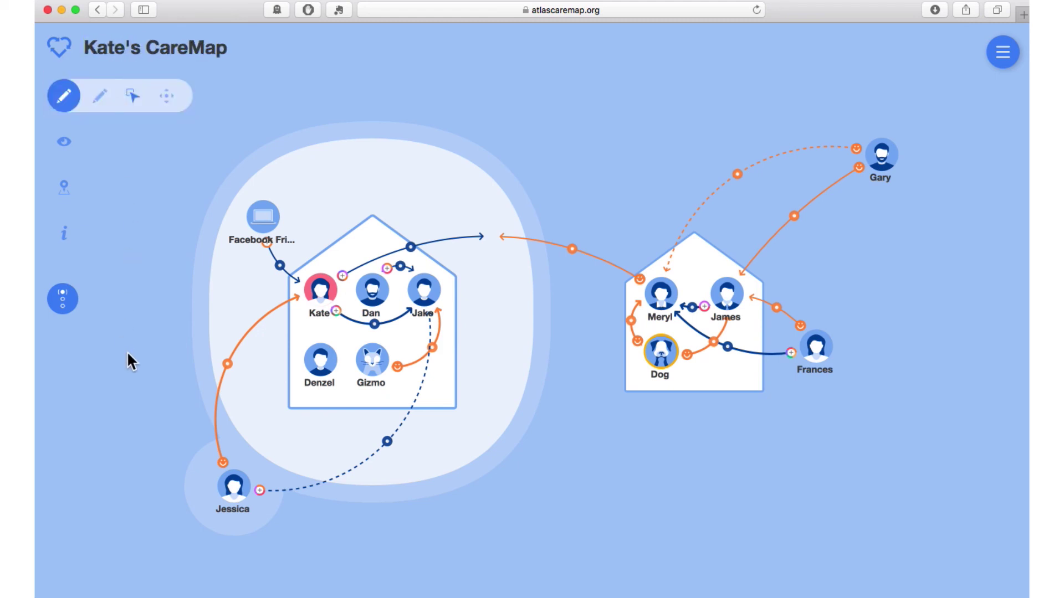